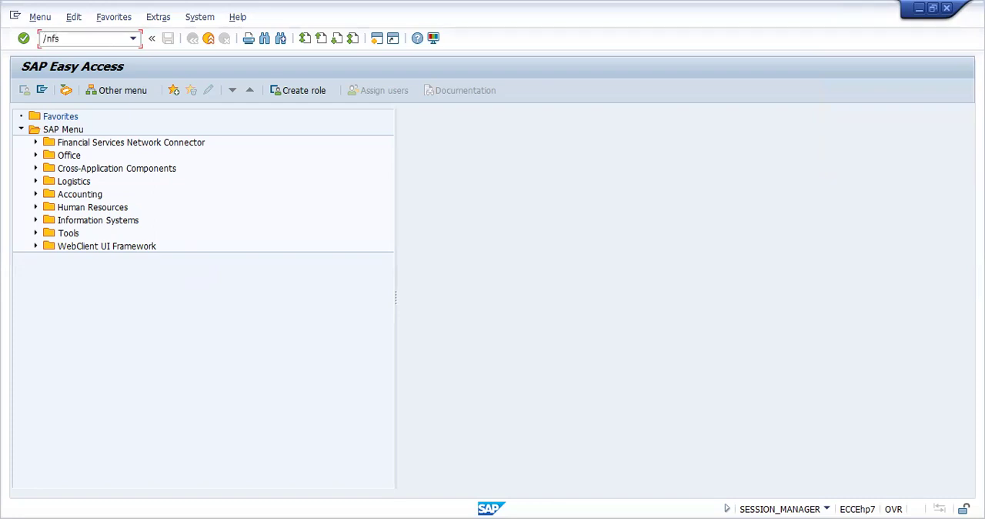
Step: Open central G/L account maintenance (FS00) and switch the company code to PRAA
key("Return")
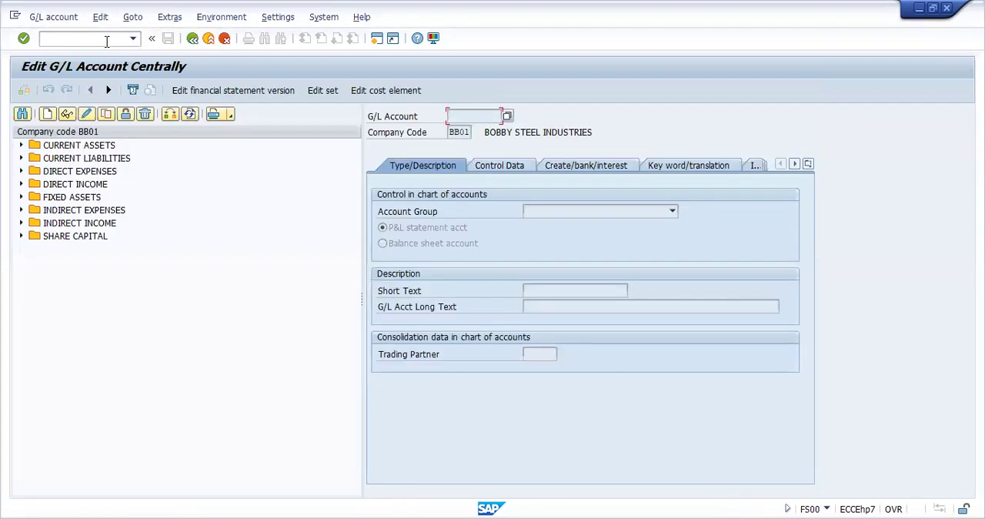
left_click(170, 114)
key("BackSpace")
type("pr")
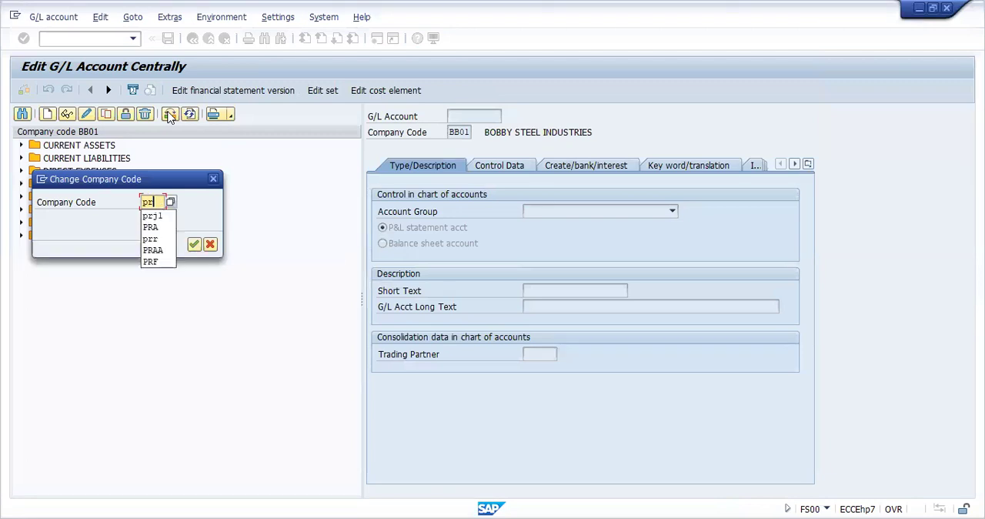
type("aa")
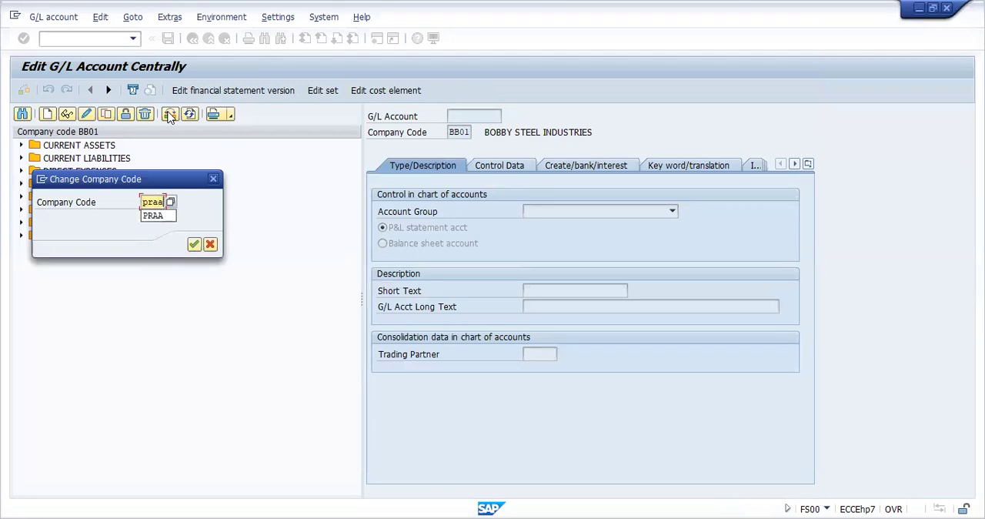
key("Return")
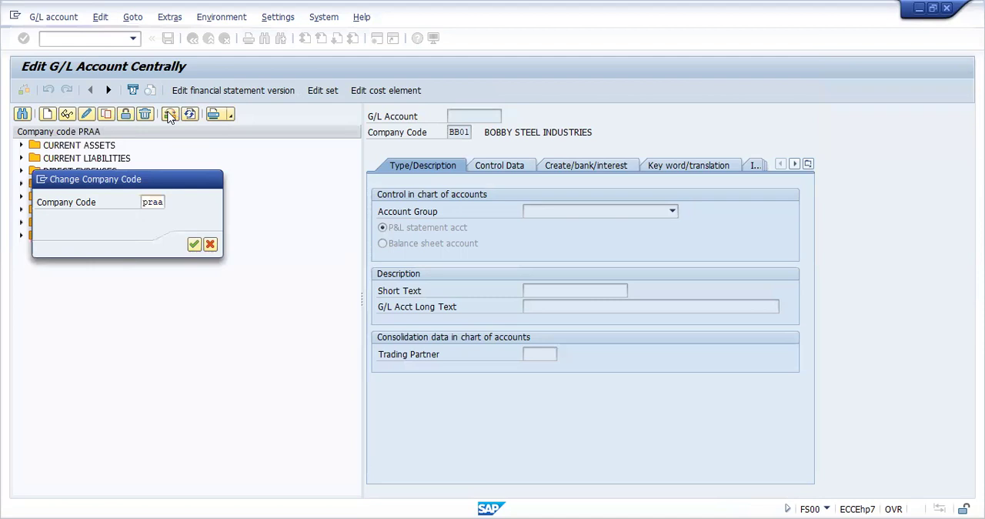
Step: Expand the CURRENT ASSETS group and display the master data of G/L account AXIS BANK ACCOUNT
left_click(22, 145)
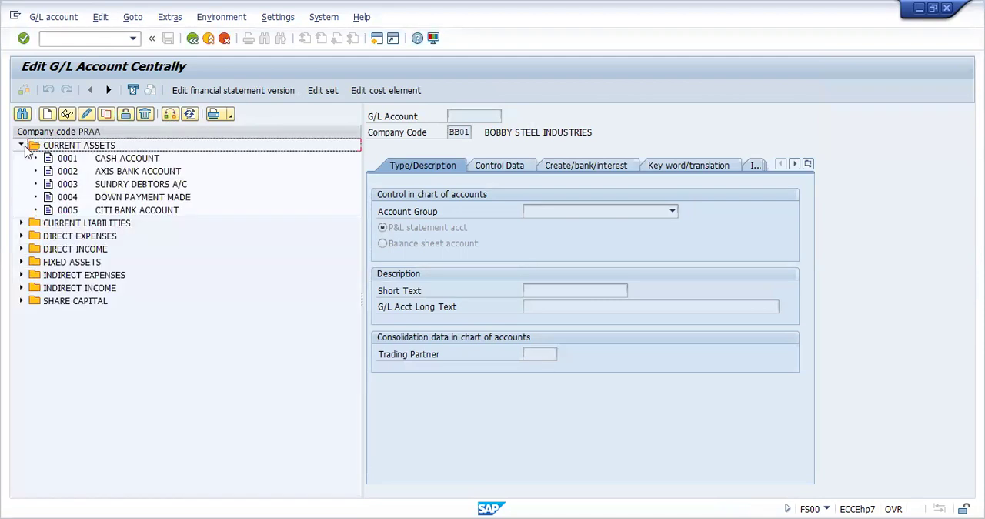
double_click(100, 177)
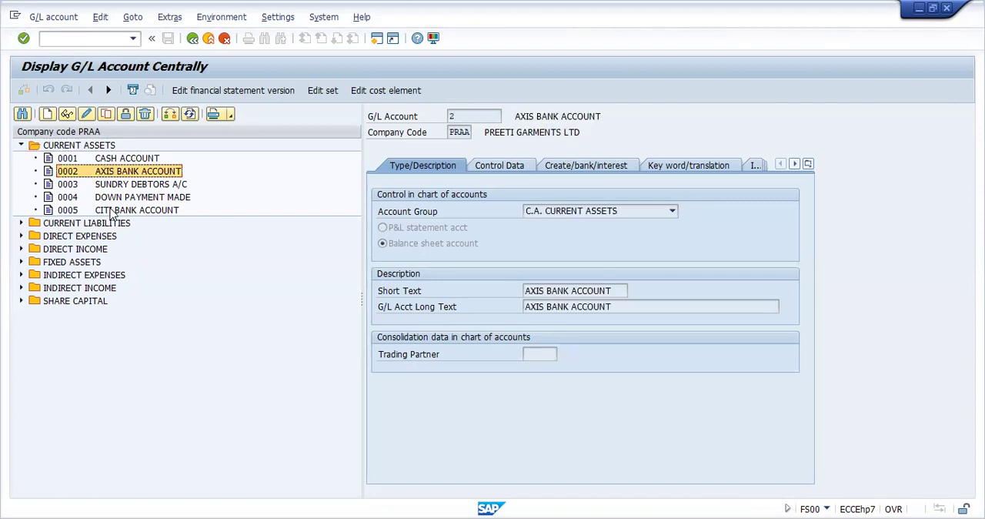
Step: Go to the payment program customizing (FBZP) and open its bank determination settings
left_click(90, 40)
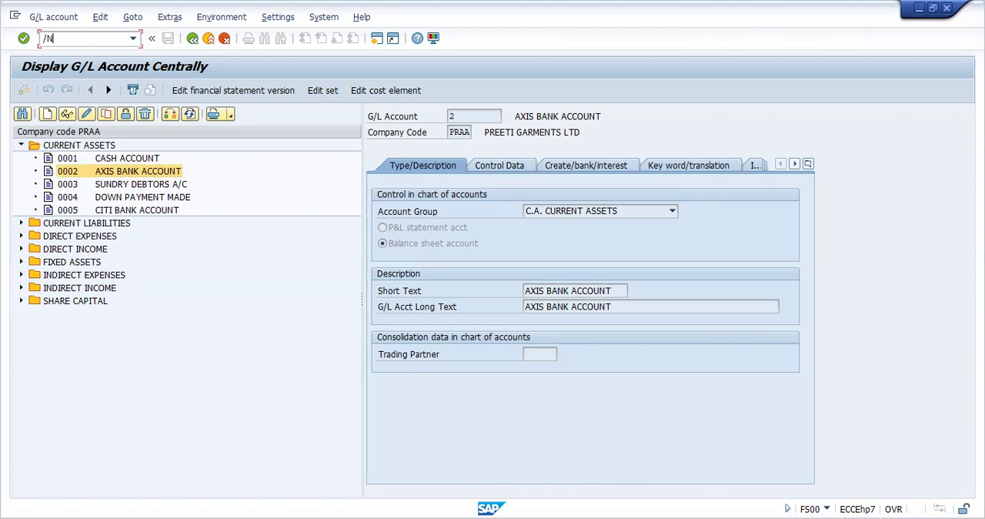
type("/NOX")
key("Return")
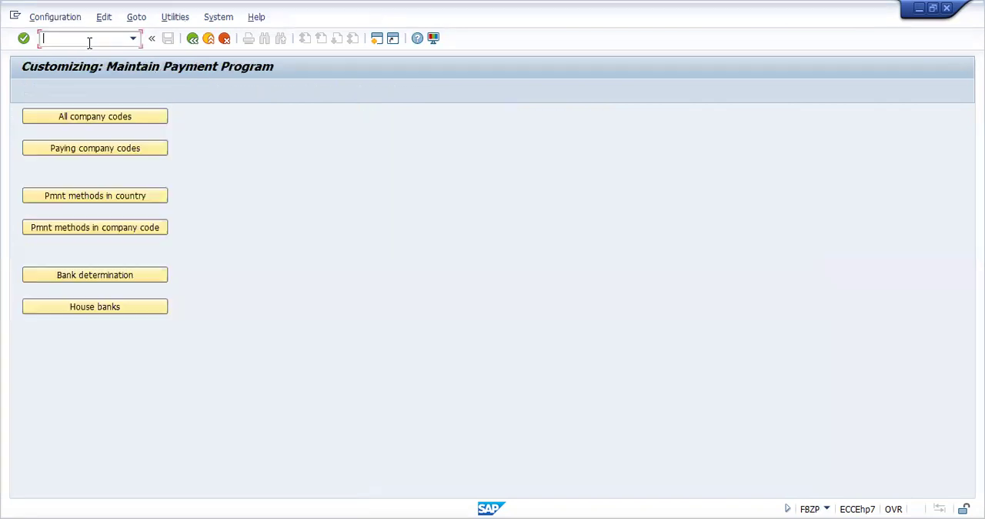
left_click(106, 278)
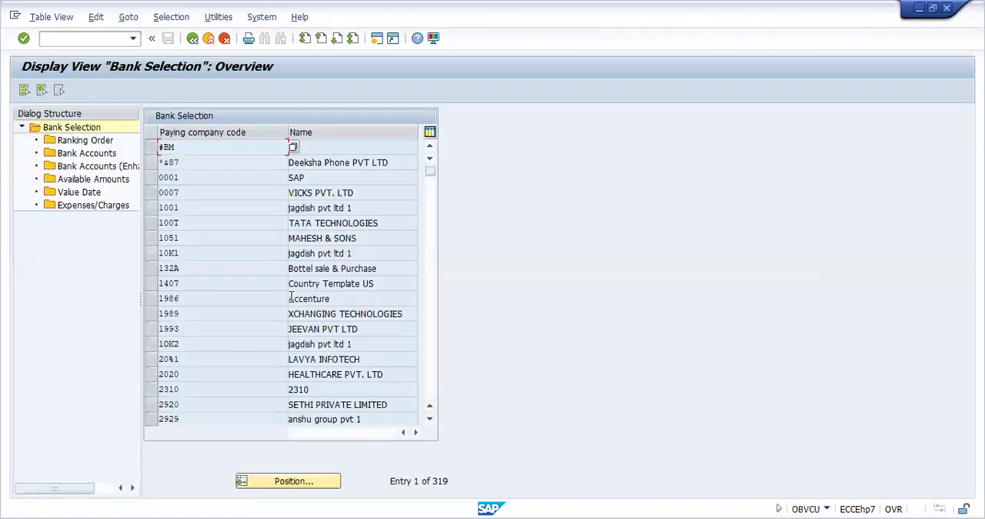
Step: Locate paying company code PRAA in the bank selection list and open its house bank ranking order
left_click(290, 481)
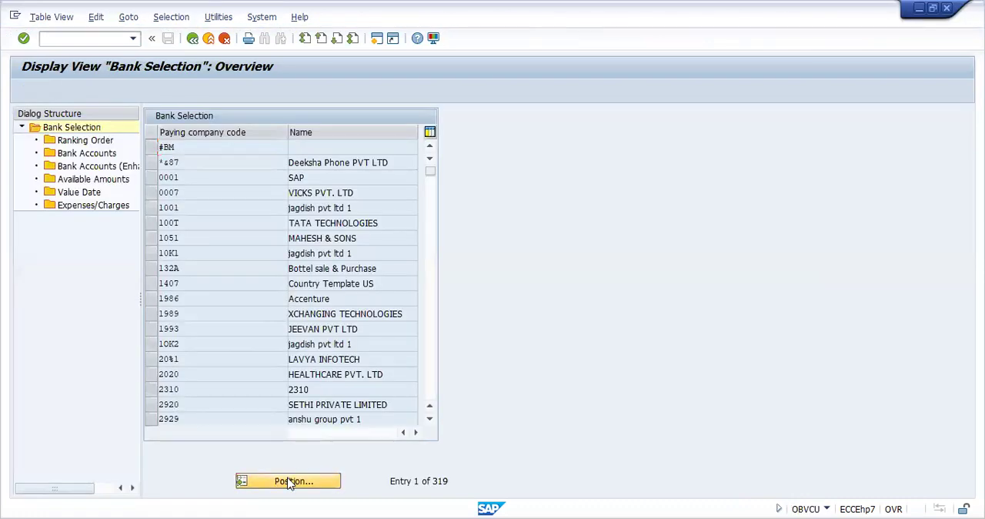
type("PRAA")
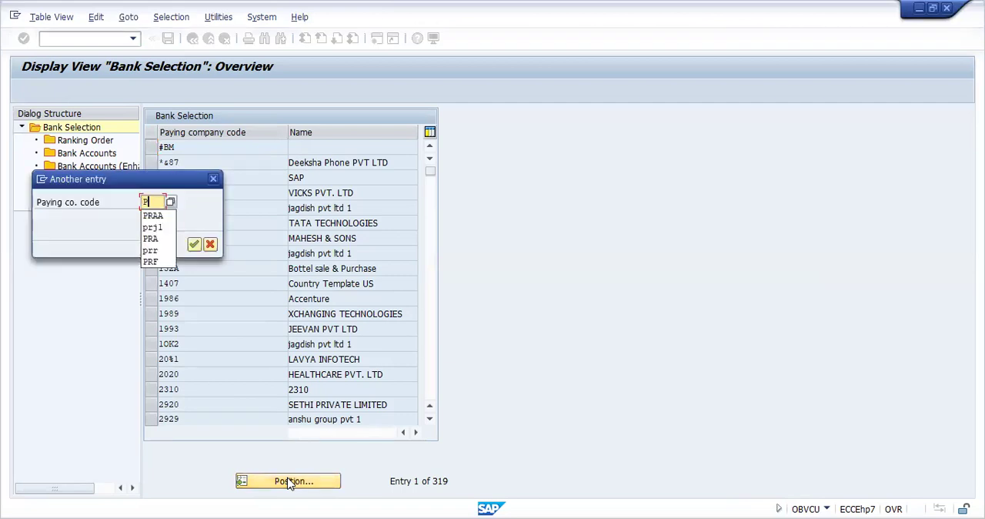
key("Return")
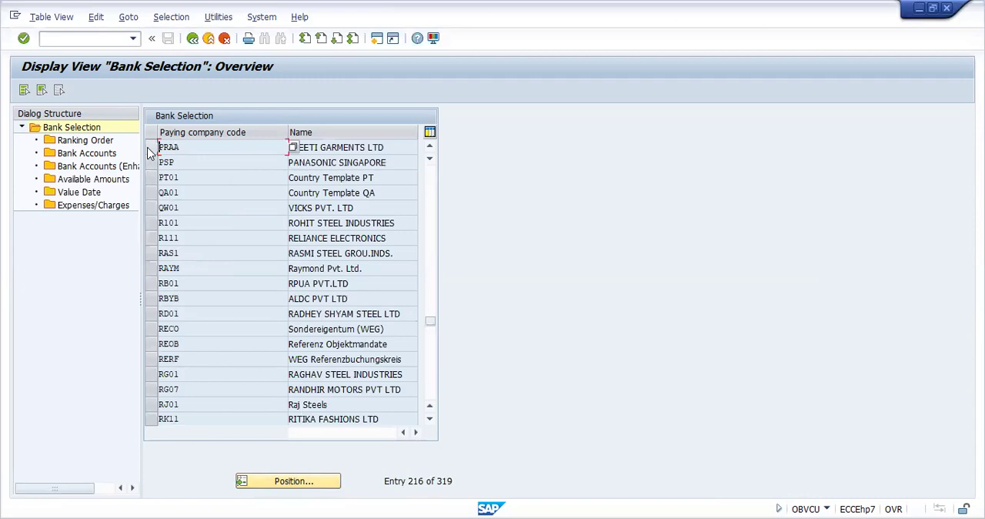
left_click(150, 148)
double_click(87, 141)
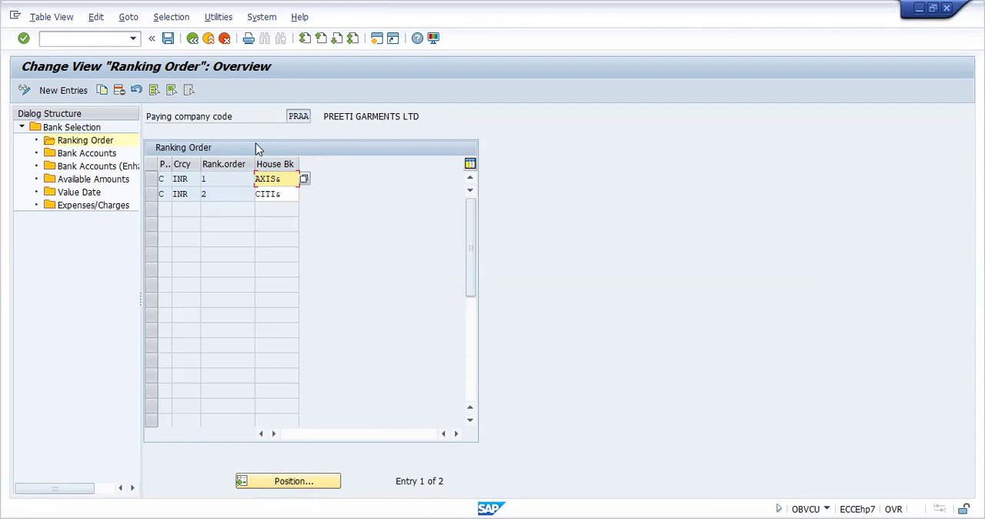
Step: Select the AXIS& ranking entry and examine its bank account and bank subaccount in the Bank Accounts view
left_click(150, 179)
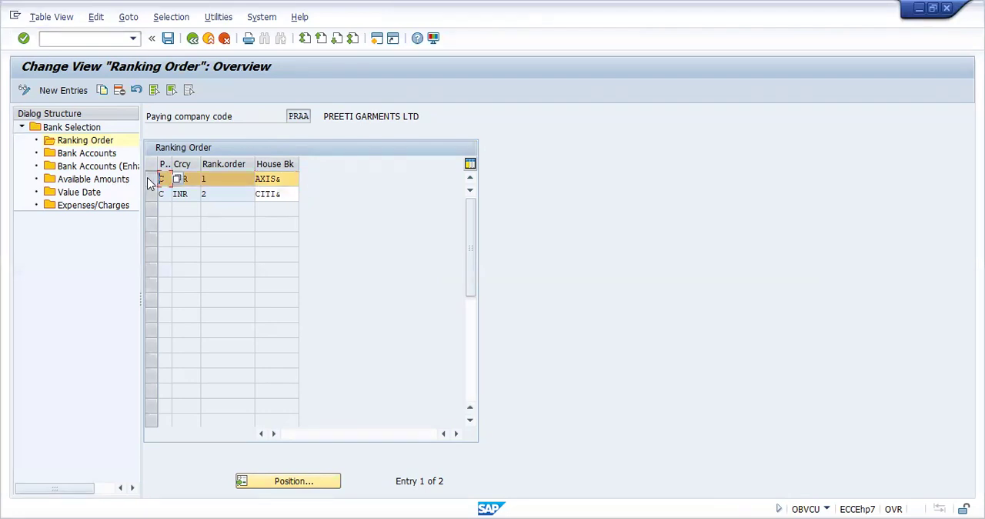
double_click(98, 156)
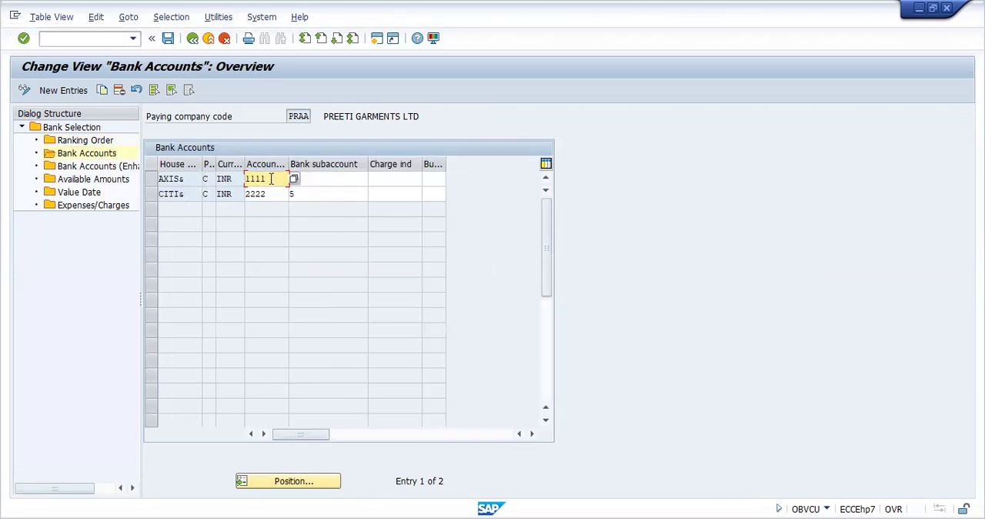
left_click(317, 177)
type("2")
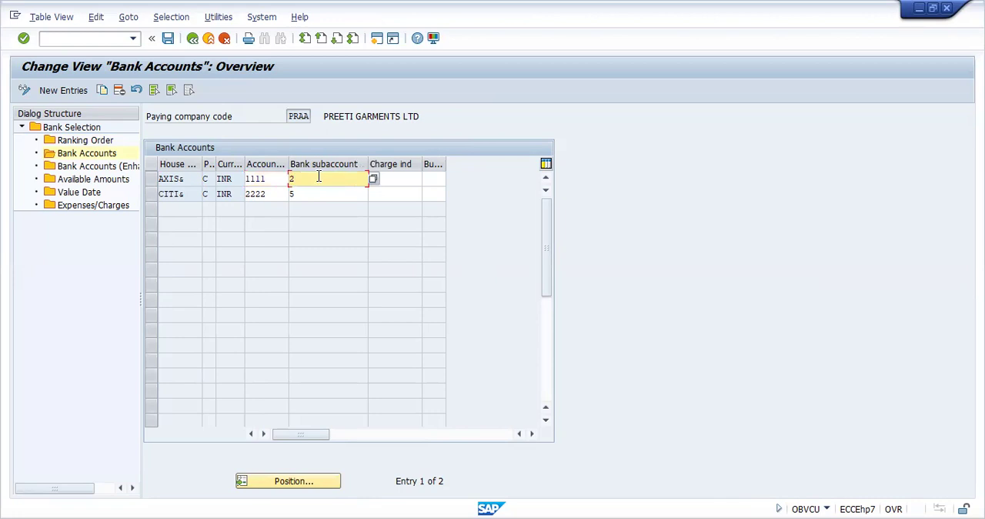
Step: Go to the Change Vendor transaction (XK02)
left_click(99, 38)
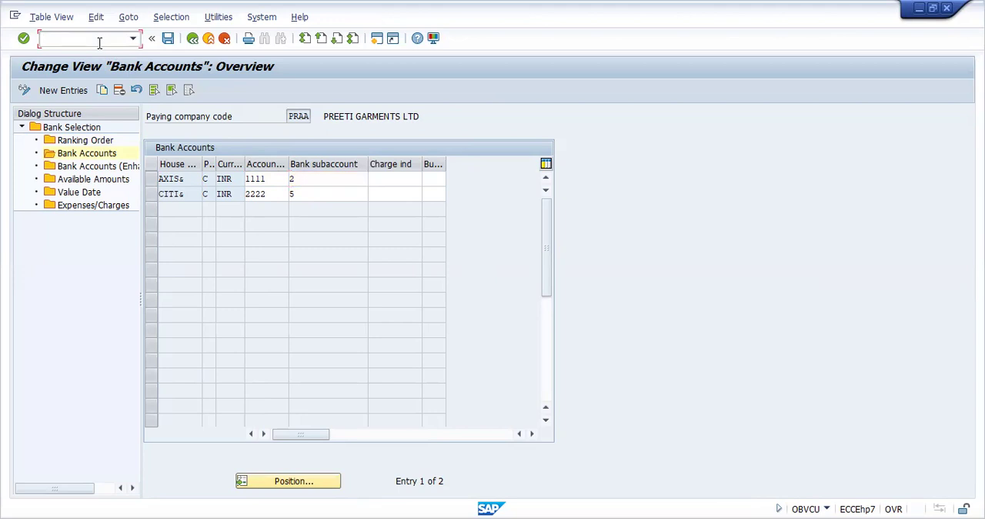
type("/NXK02")
key("Return")
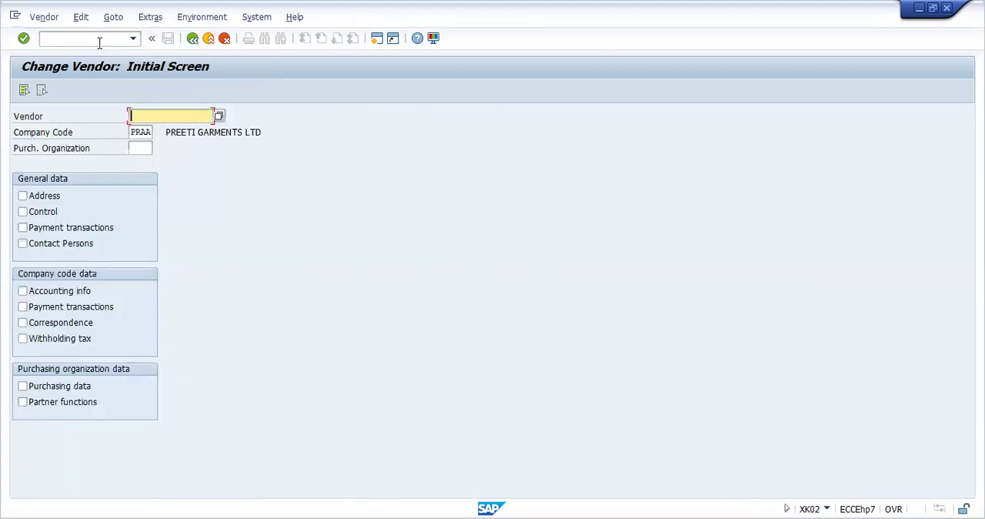
Step: Choose vendor ACCENTURE LIMITED from the PRAA vendors and display its company code payment transactions data
left_click(219, 117)
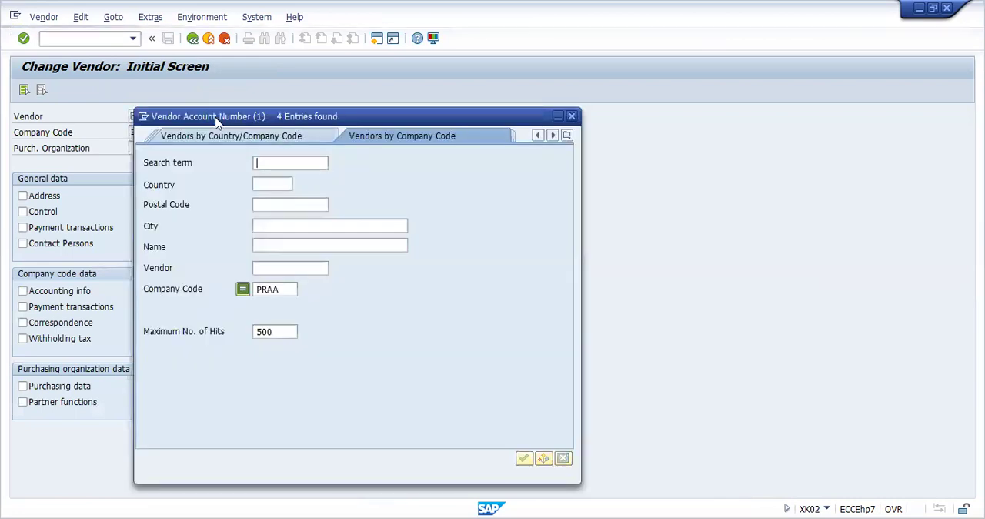
left_click(181, 137)
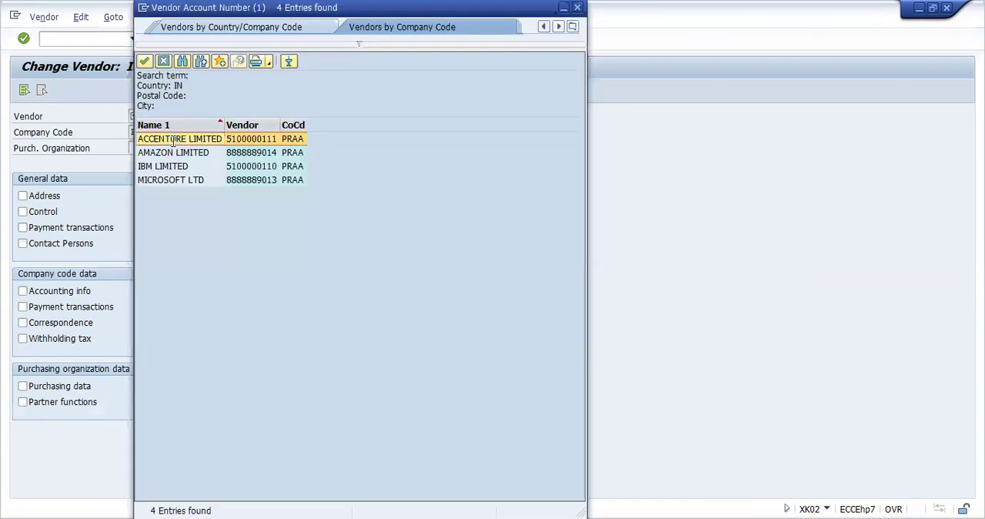
double_click(173, 141)
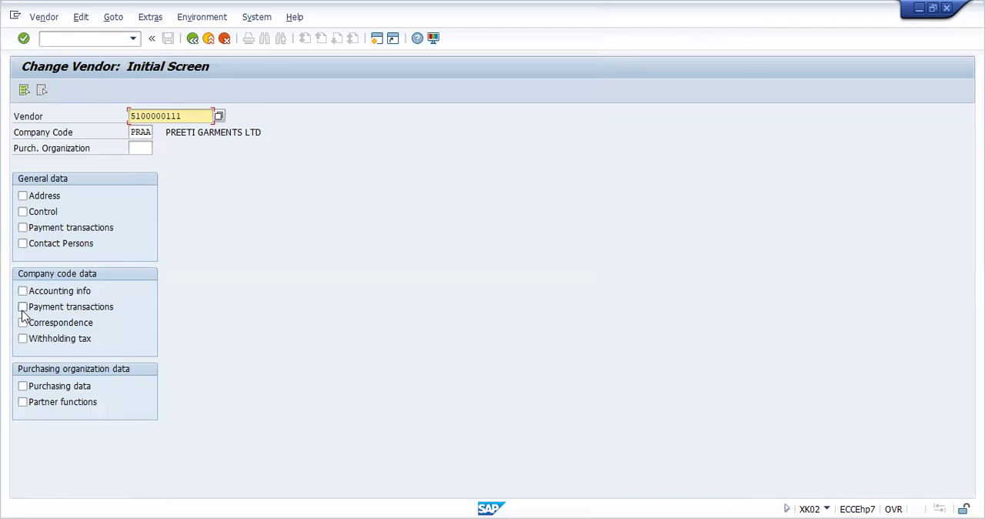
left_click(23, 310)
key("Return")
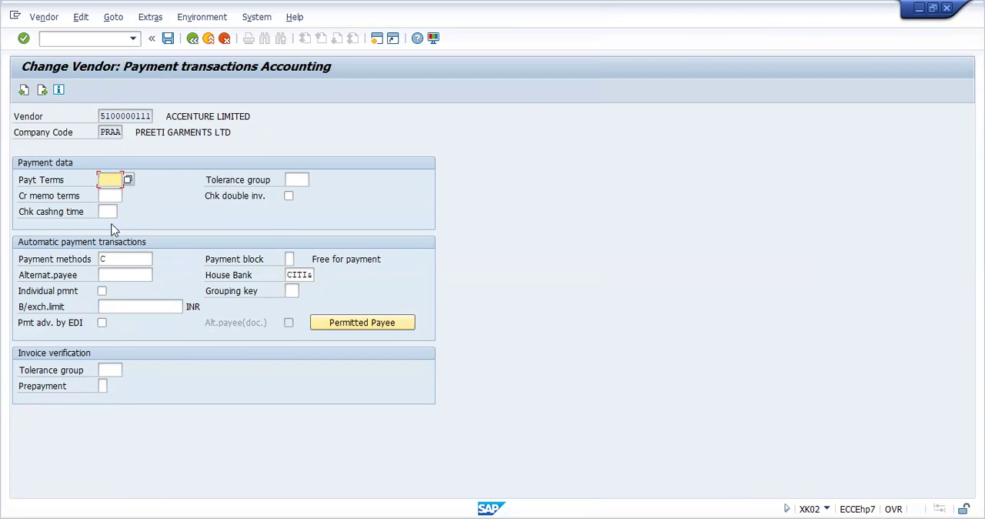
Step: Go to the vendor line item display transaction (FBL1N)
left_click(97, 41)
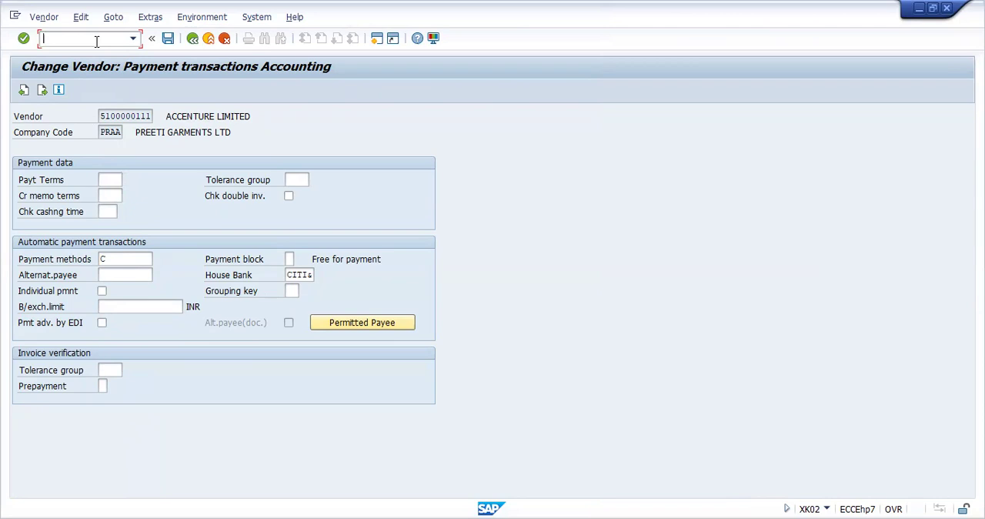
type("/NFBL1N")
key("Return")
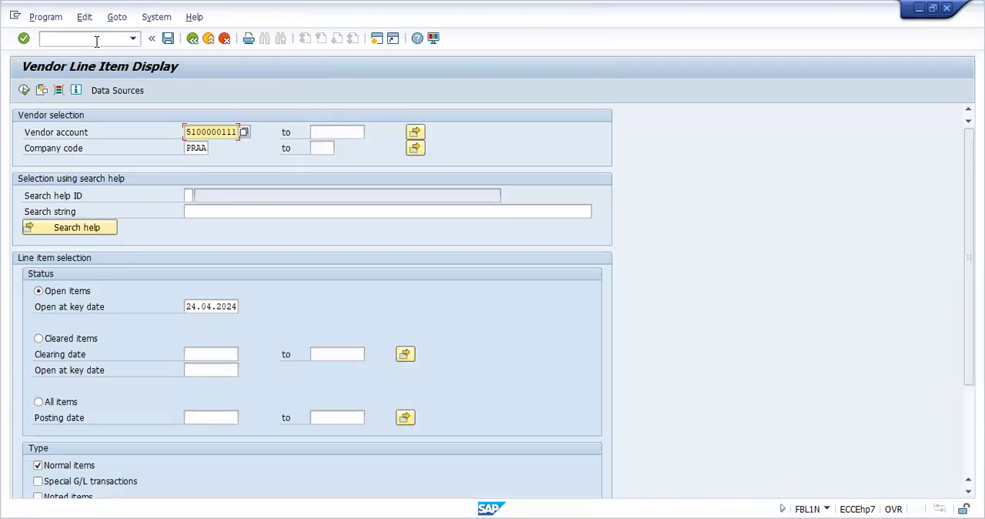
Step: List all line items for every vendor of company code PRAA and examine the ACCENTURE LIMITED items
key("Delete")
key("Delete")
key("Delete")
key("Delete")
key("Delete")
key("Delete")
key("Delete")
key("Delete")
key("Delete")
key("Delete")
left_click(38, 402)
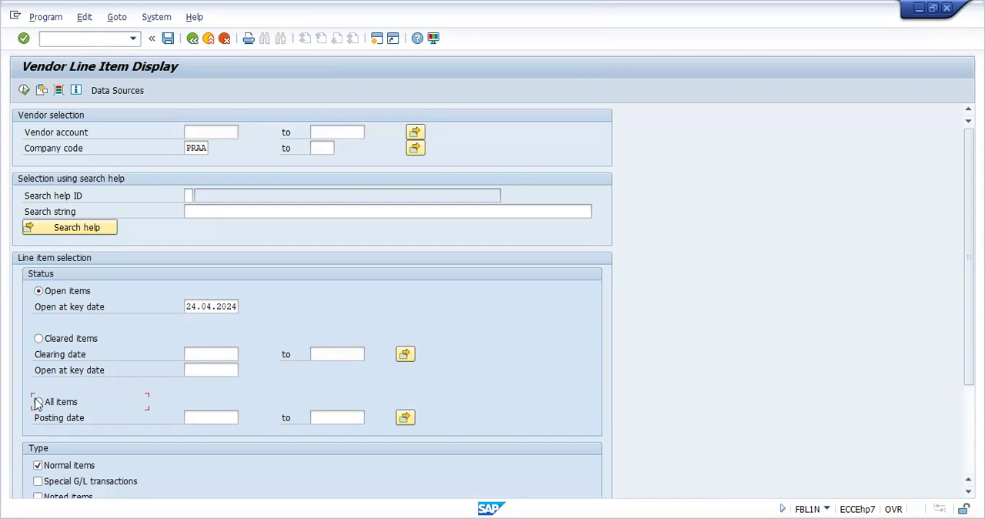
left_click(25, 91)
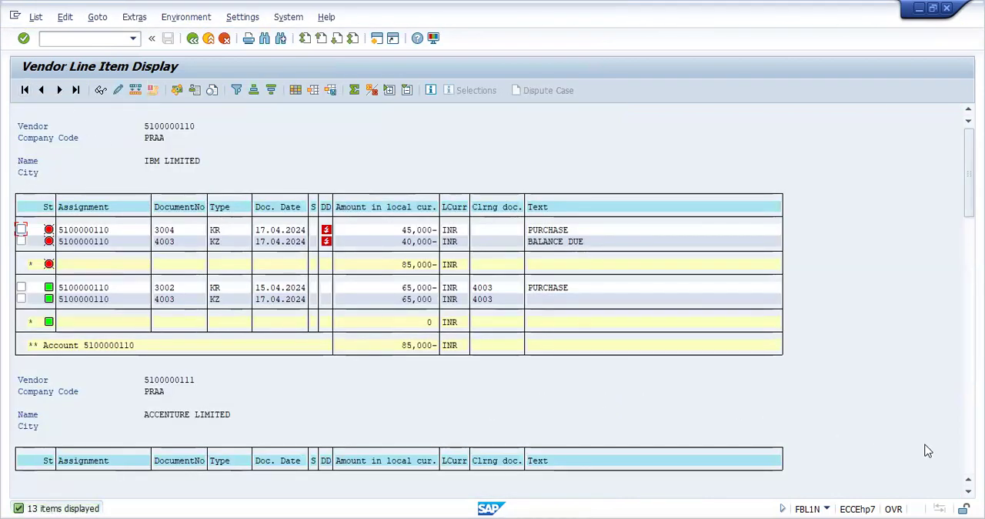
scroll(492, 323, "down", 5)
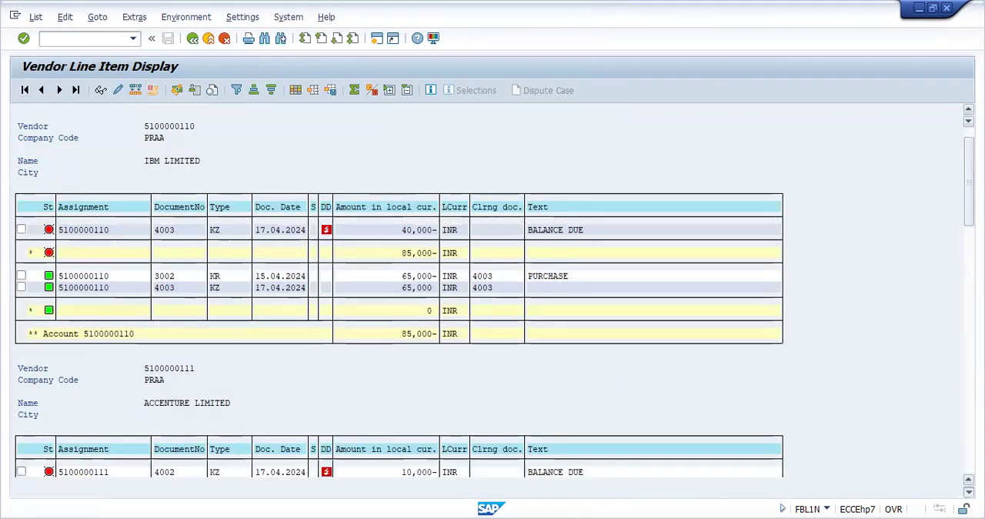
scroll(492, 324, "down", 2)
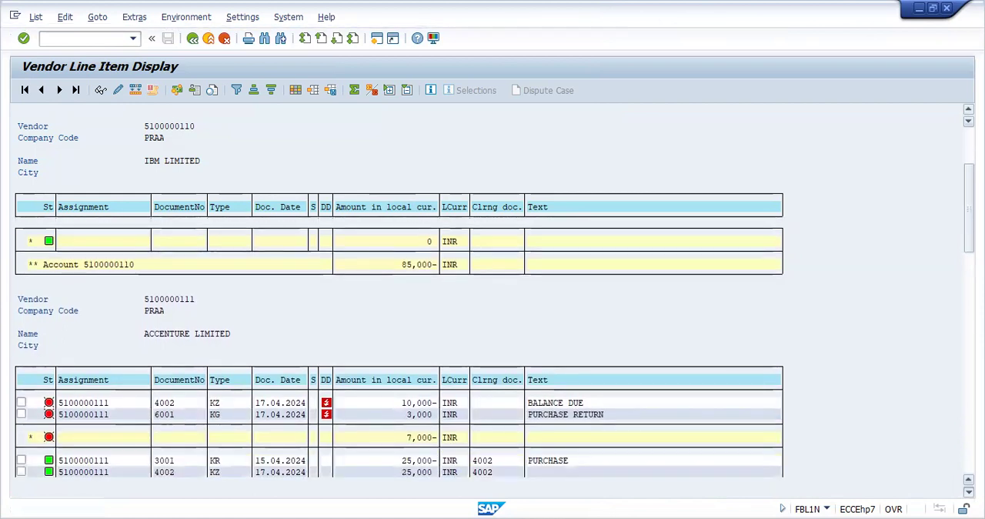
scroll(486, 365, "down", 5)
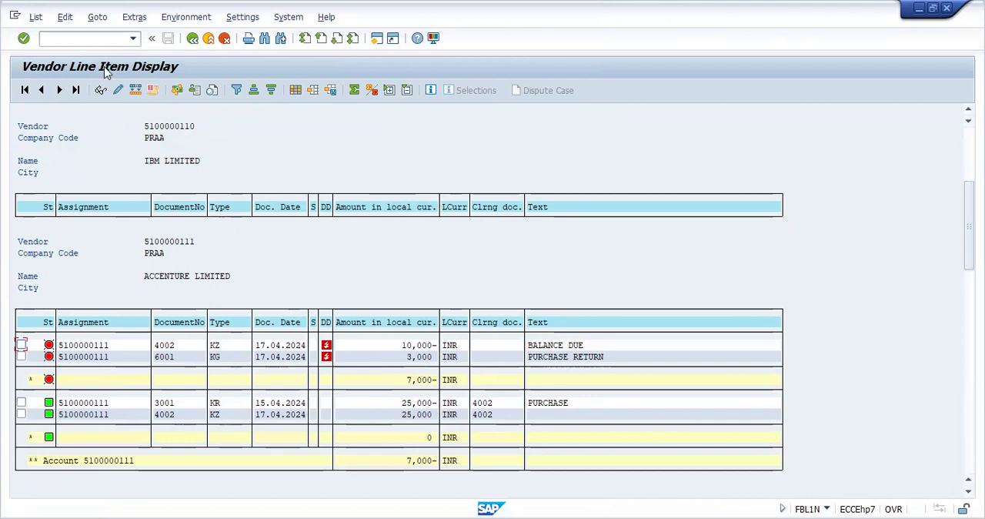
Step: Open outgoing payment posting (F-53) and set the document date to 24.04.2024
left_click(103, 43)
type("/NF-5")
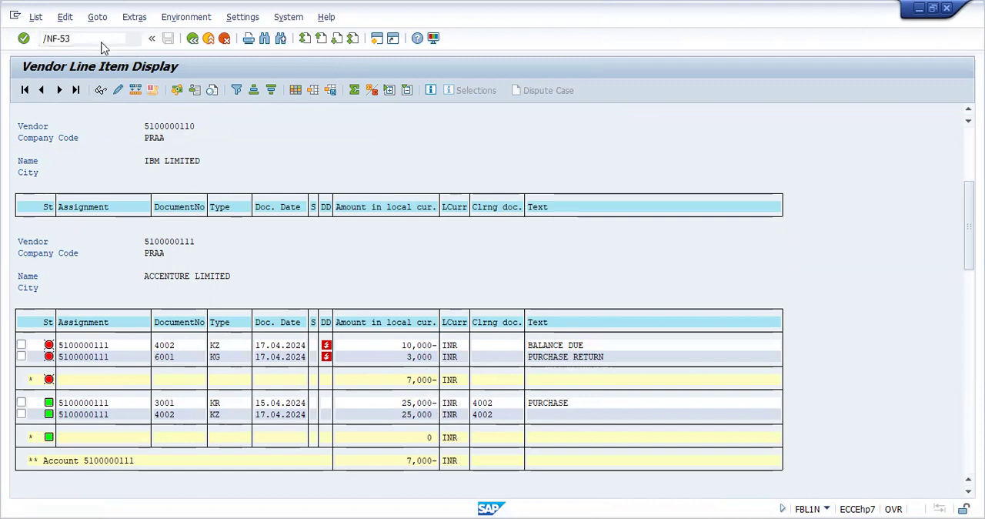
type("3")
key("Return")
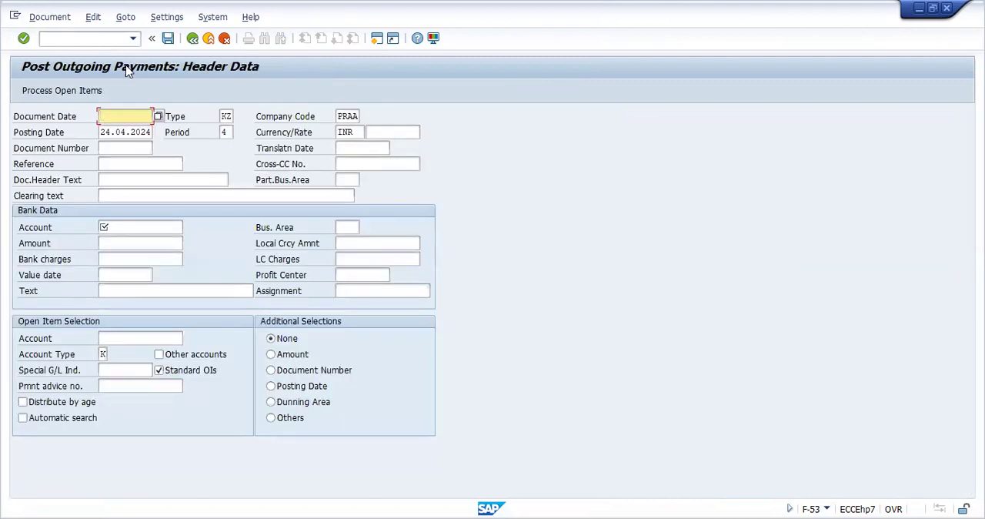
left_click(158, 116)
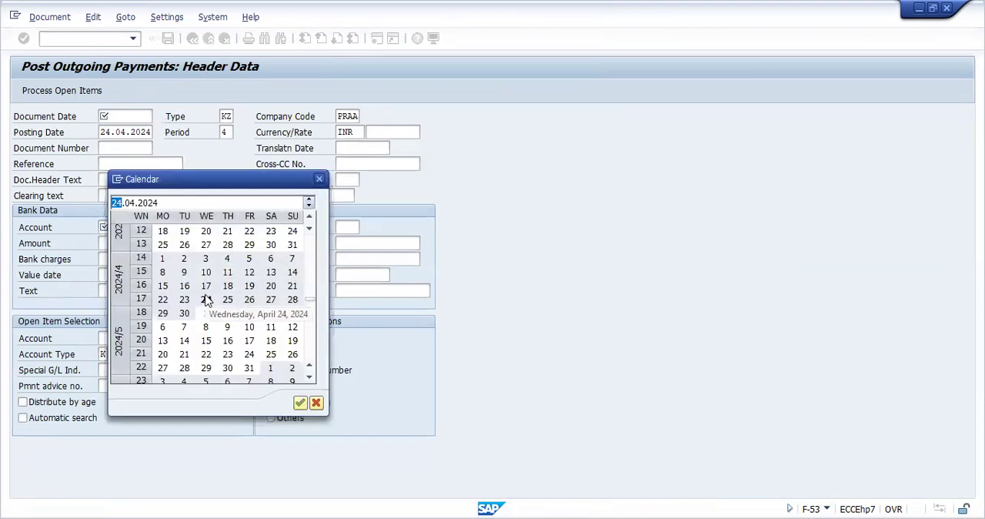
double_click(206, 298)
Step: Choose G/L account 5, CITI BANK ACCOUNT, of company code PRAA as the bank account of the payment
left_click(147, 227)
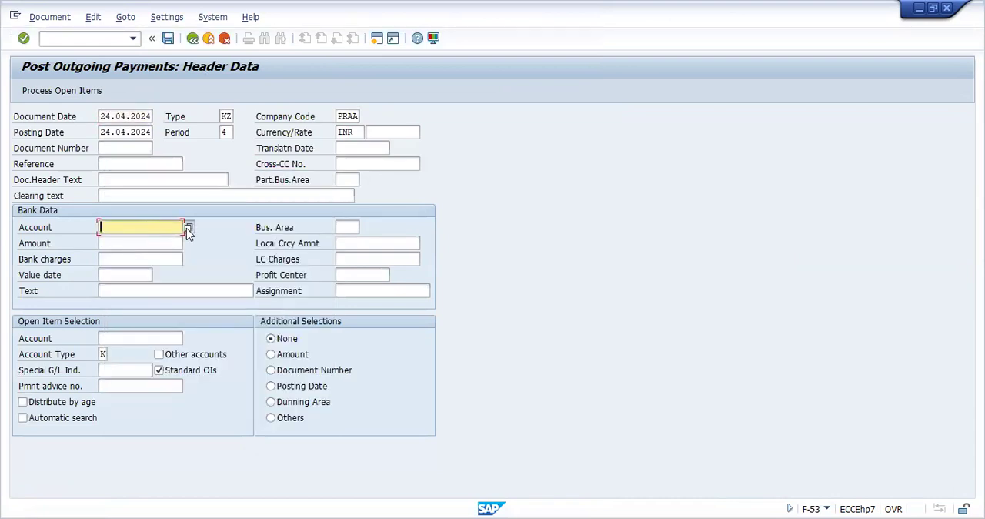
left_click(186, 228)
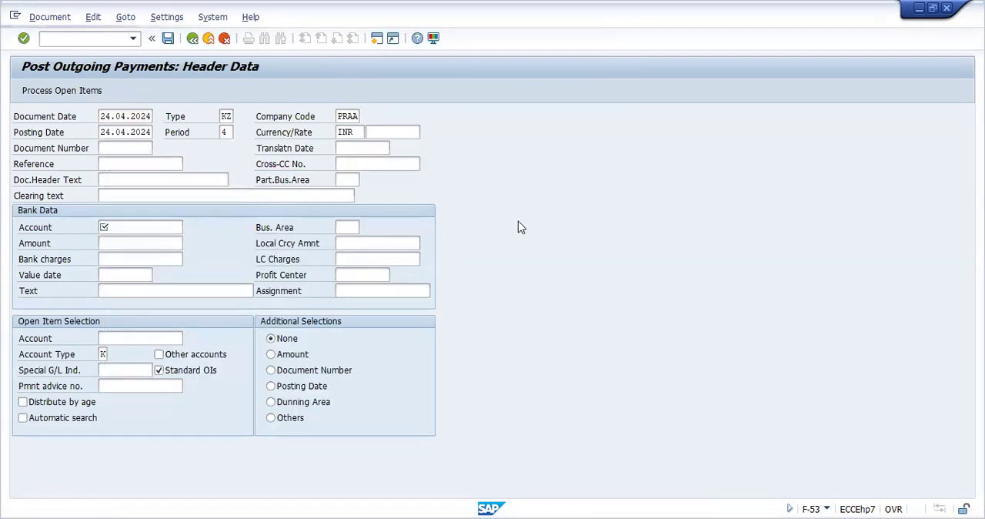
left_click(670, 237)
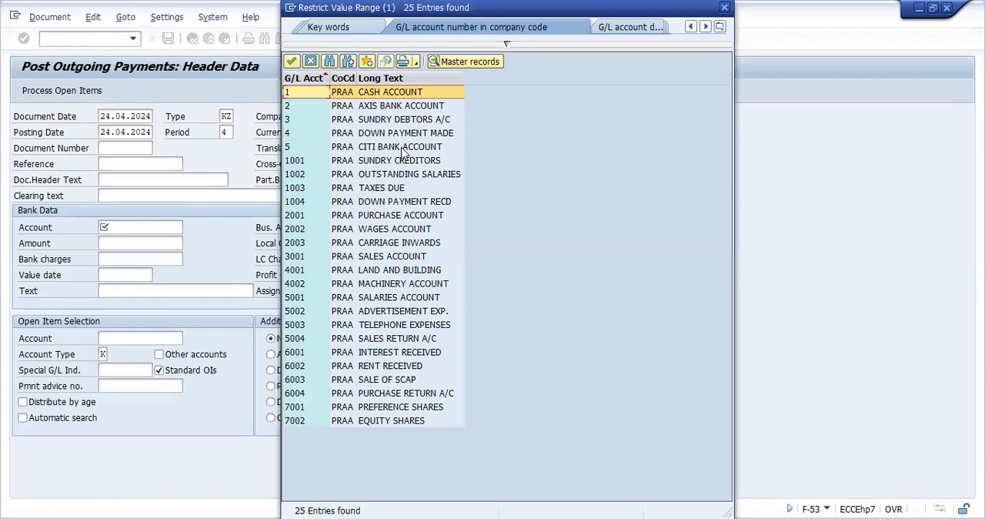
double_click(401, 151)
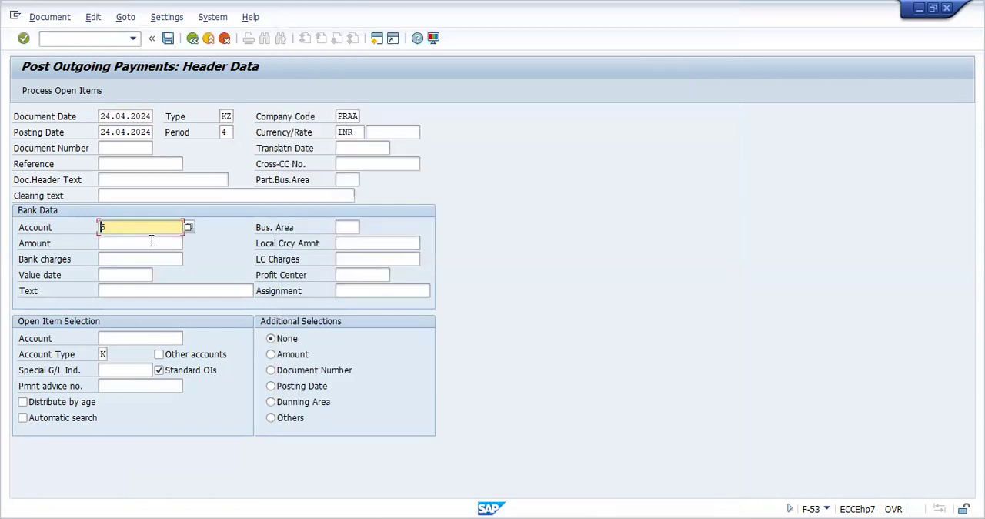
Step: Set the bank data amount to 7000 and the text to PAYMENT MADE
left_click(152, 240)
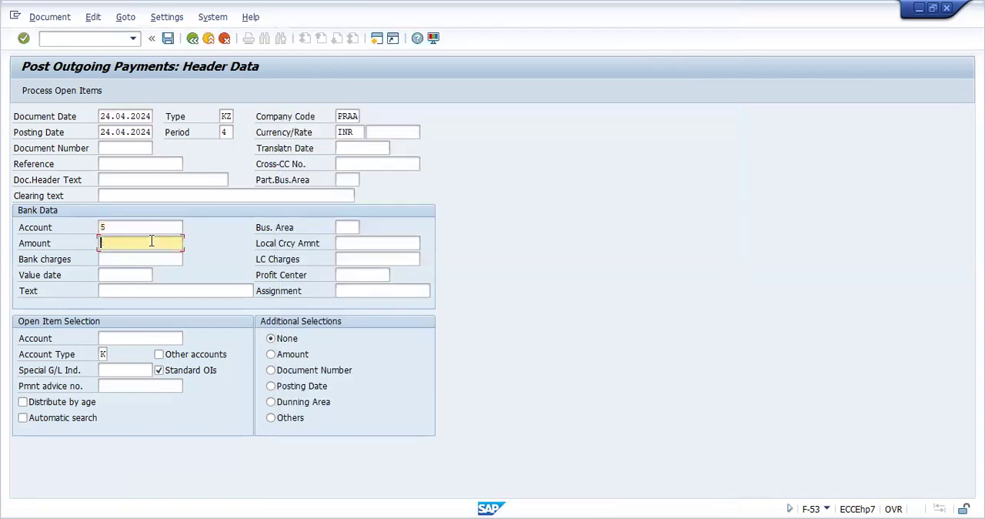
type("7000")
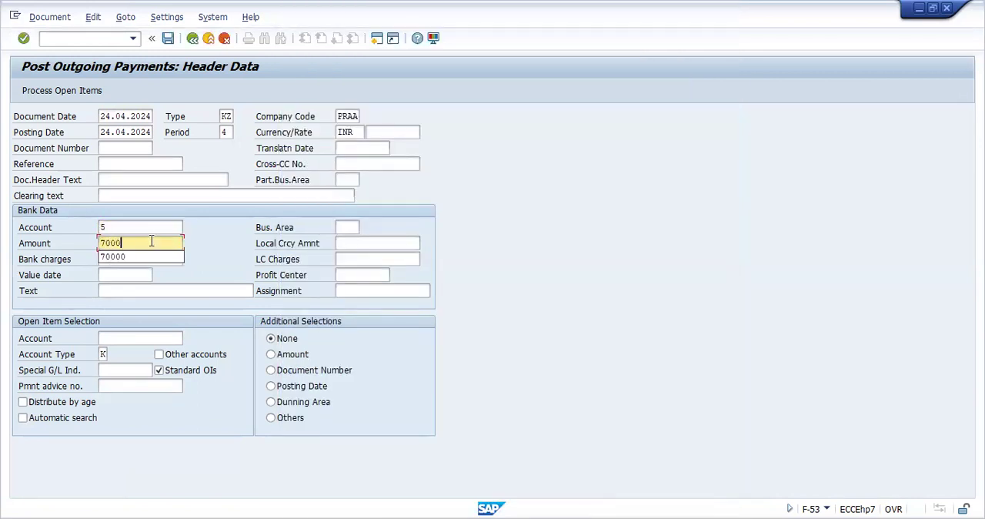
left_click(176, 286)
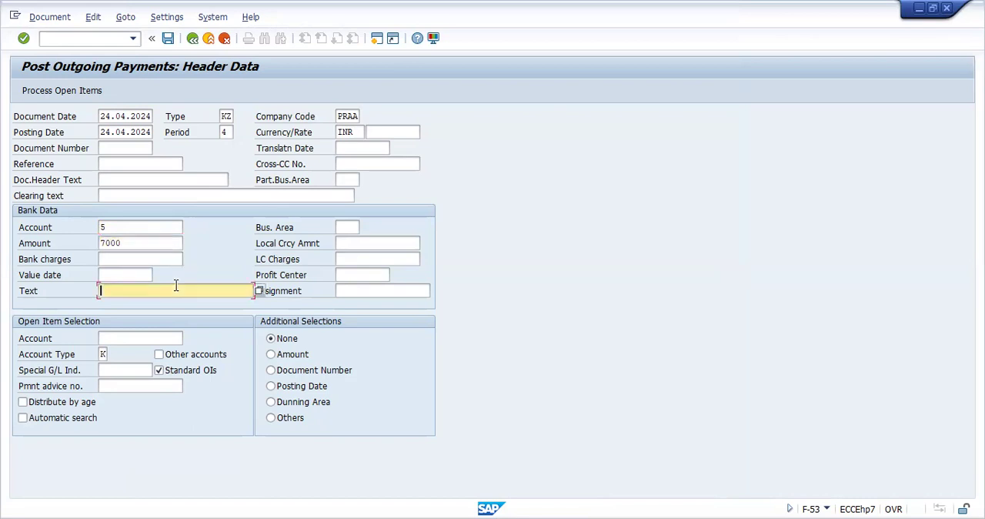
type("P")
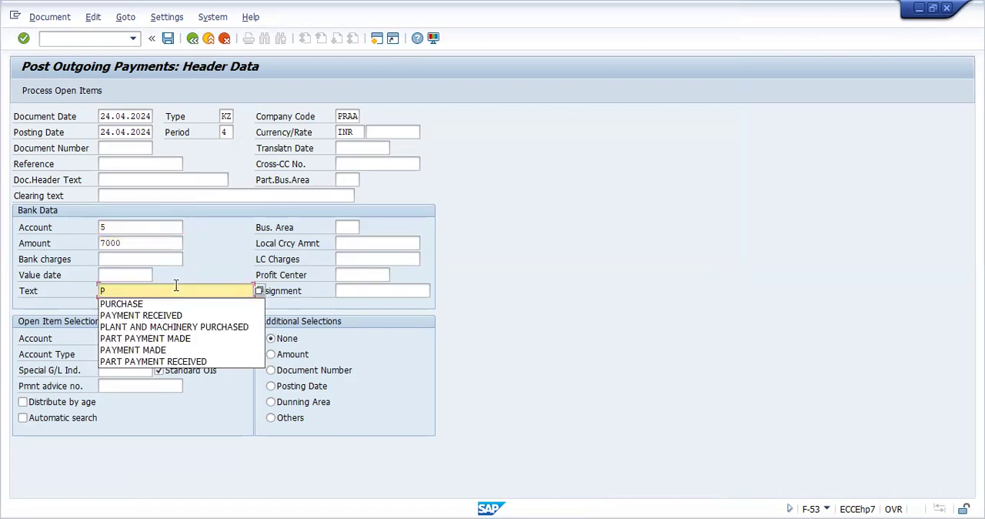
left_click(147, 350)
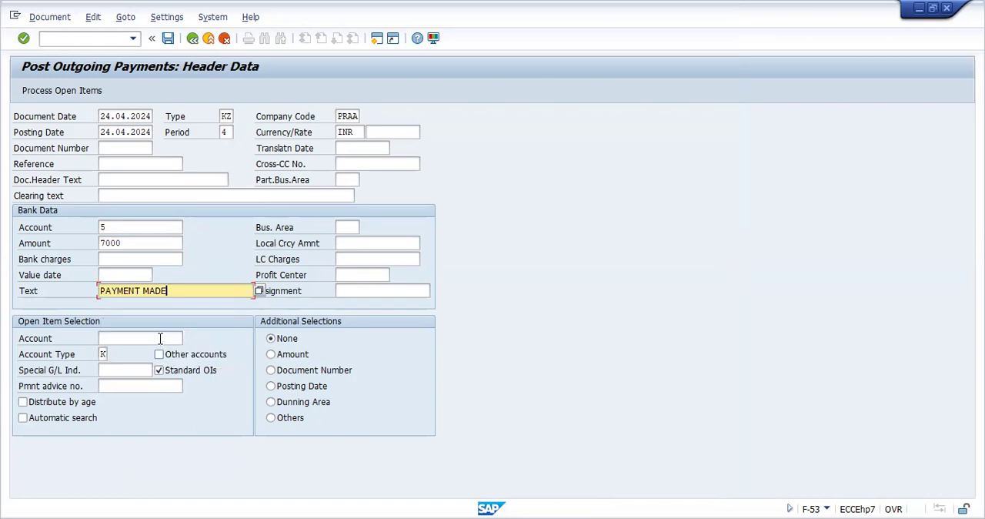
Step: Choose vendor ACCENTURE LIMITED as the account for the open item selection
left_click(160, 338)
left_click(187, 338)
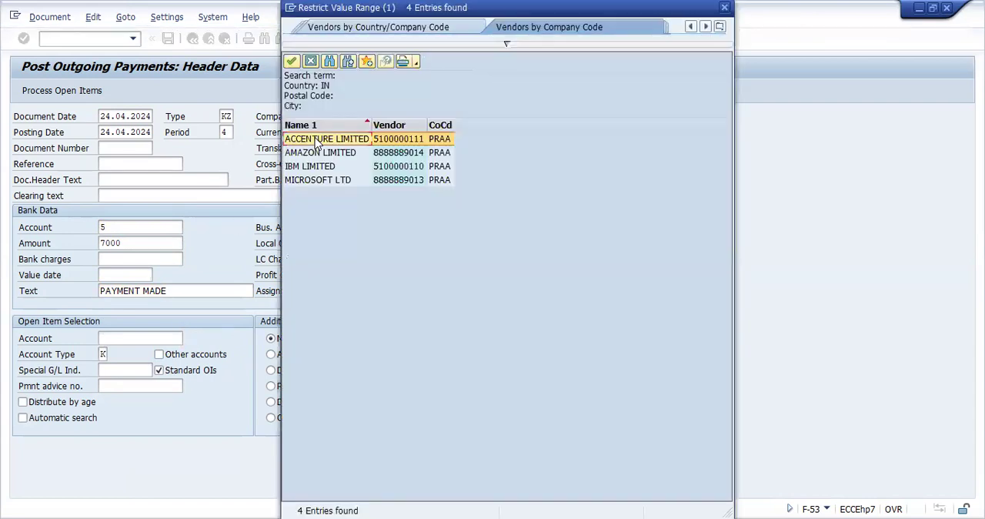
double_click(315, 140)
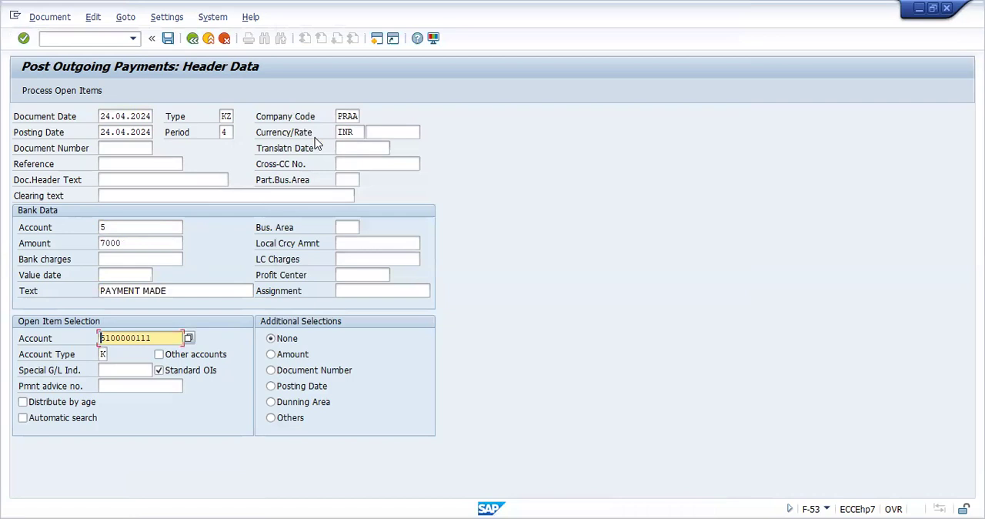
Step: Process the vendor's open items and simulate the payment document
key("shift+F4")
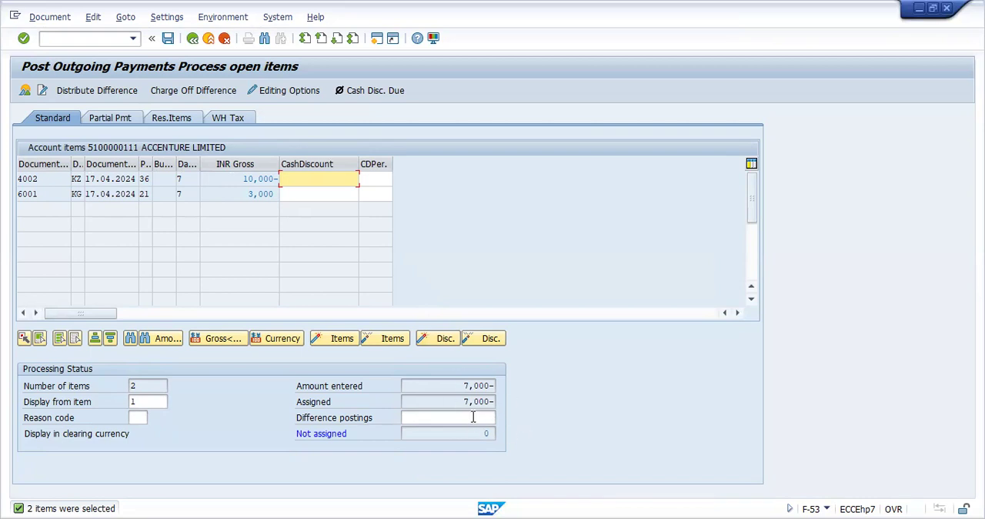
left_click(48, 19)
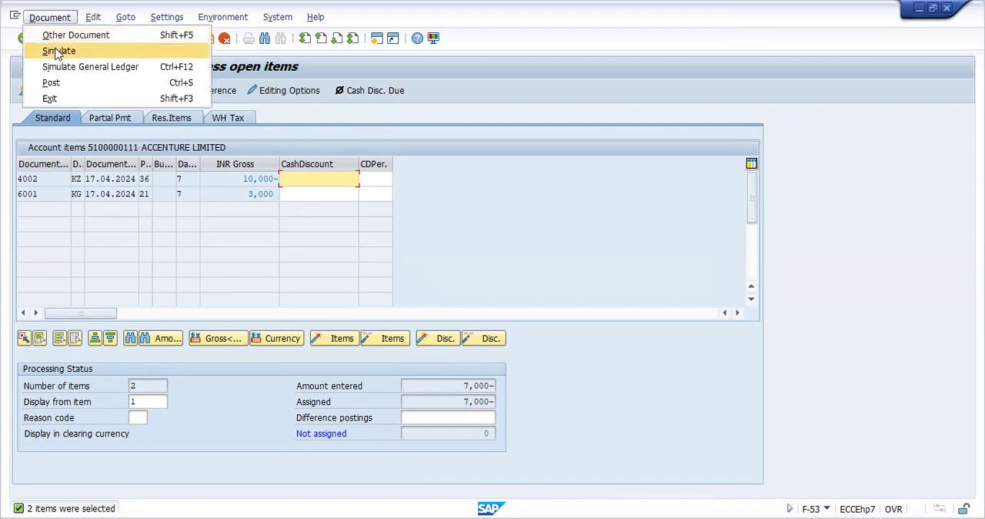
left_click(57, 52)
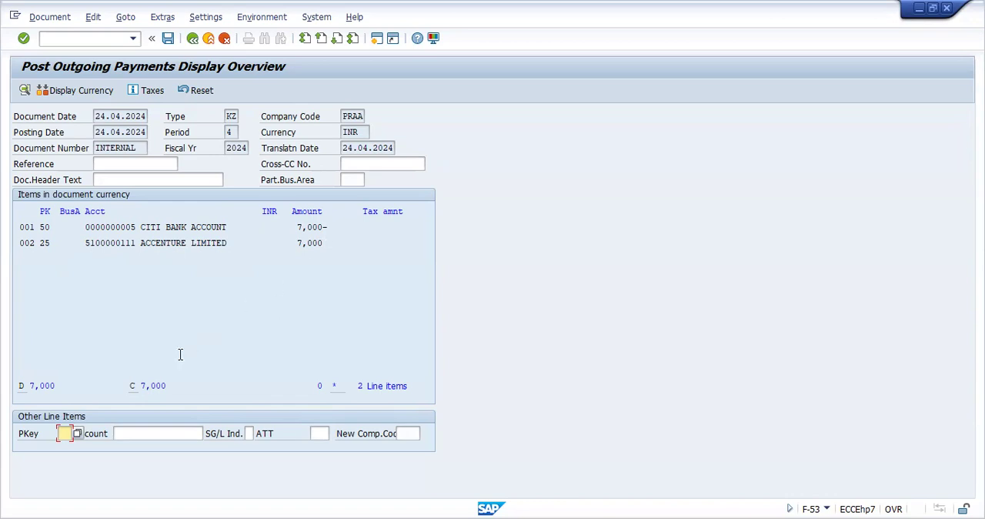
Step: Choose posting key 25 (Outgoing payment) for the next line item and post the payment document
left_click(79, 433)
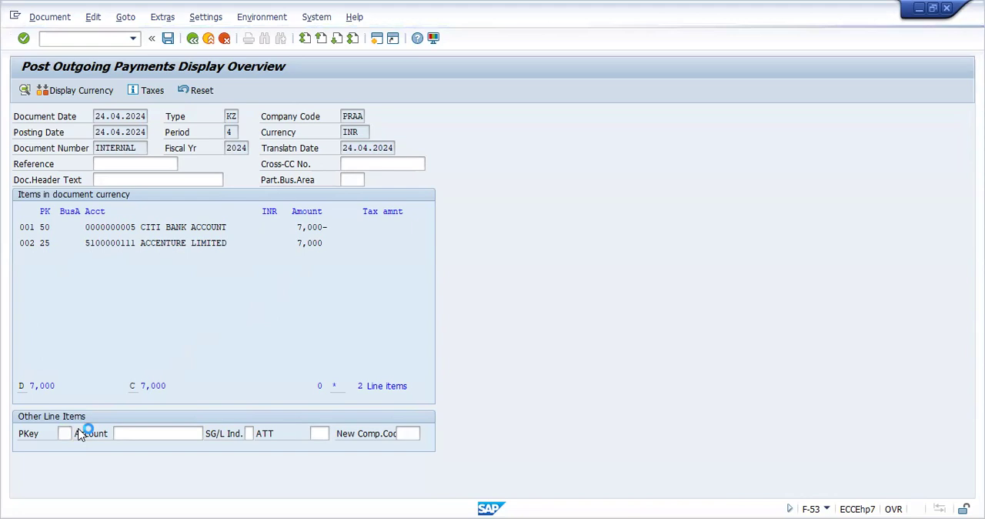
left_click(351, 341)
left_click(155, 292)
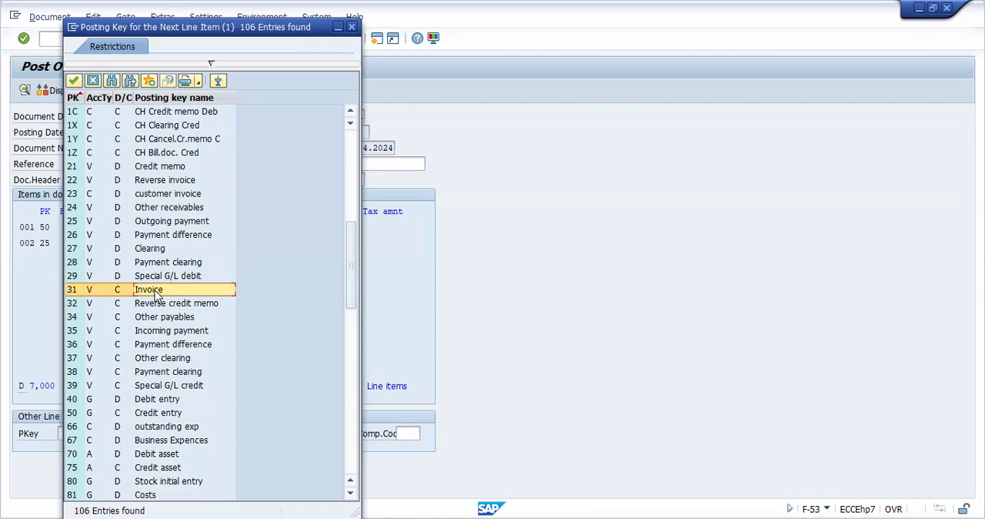
left_click(157, 223)
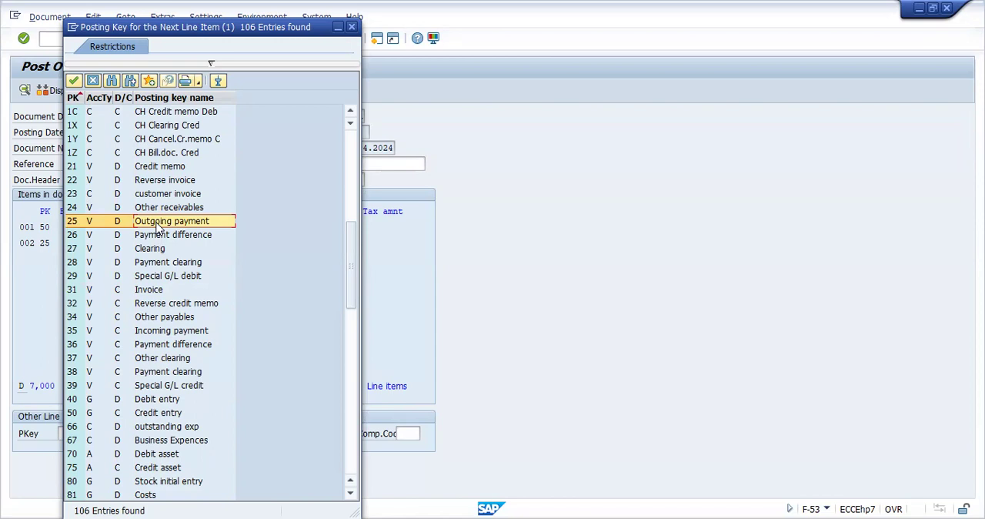
double_click(157, 224)
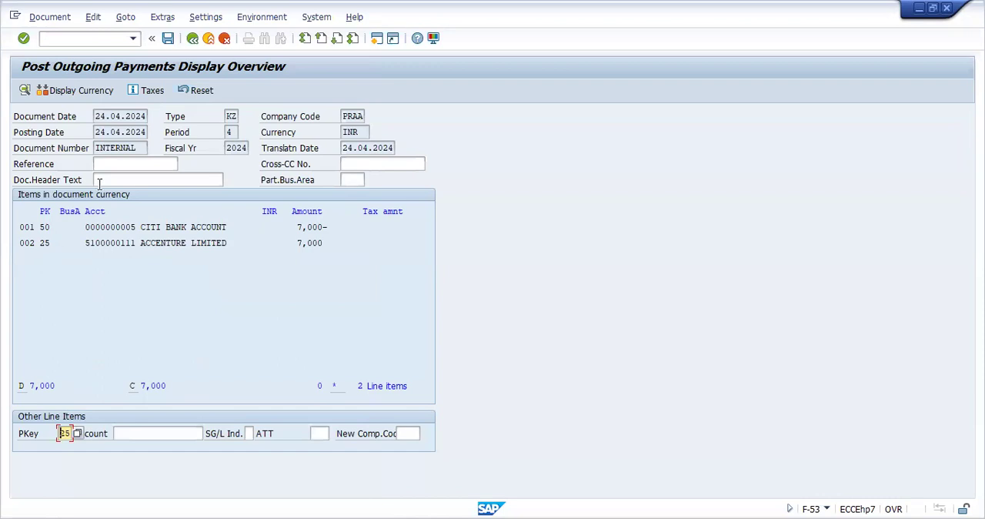
left_click(167, 40)
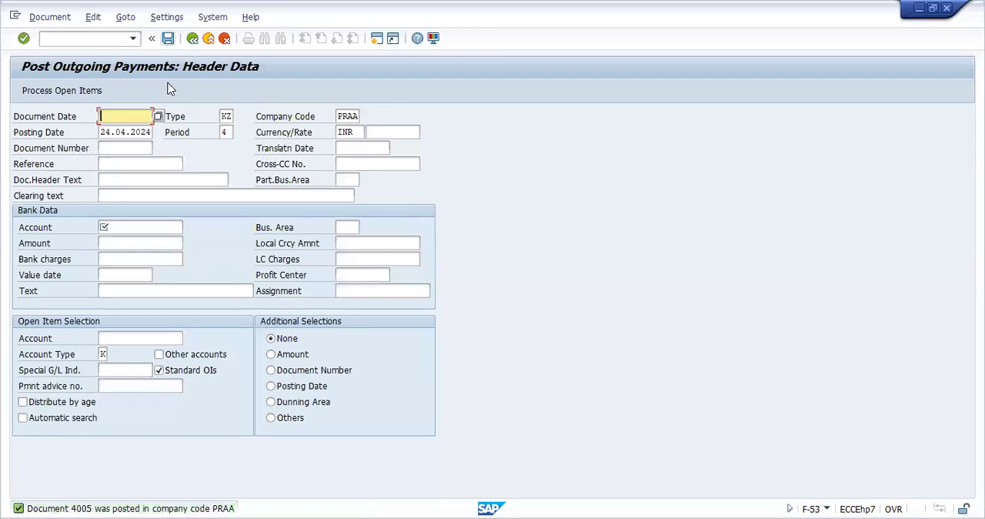
Step: Go to the print form for payment document transaction (FBZ5)
left_click(105, 41)
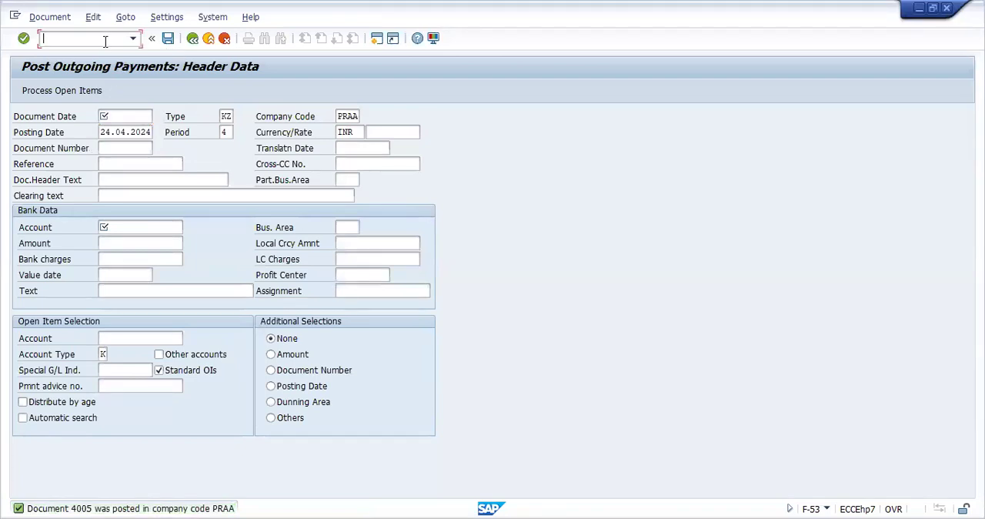
type("/NFBZ5")
key("Return")
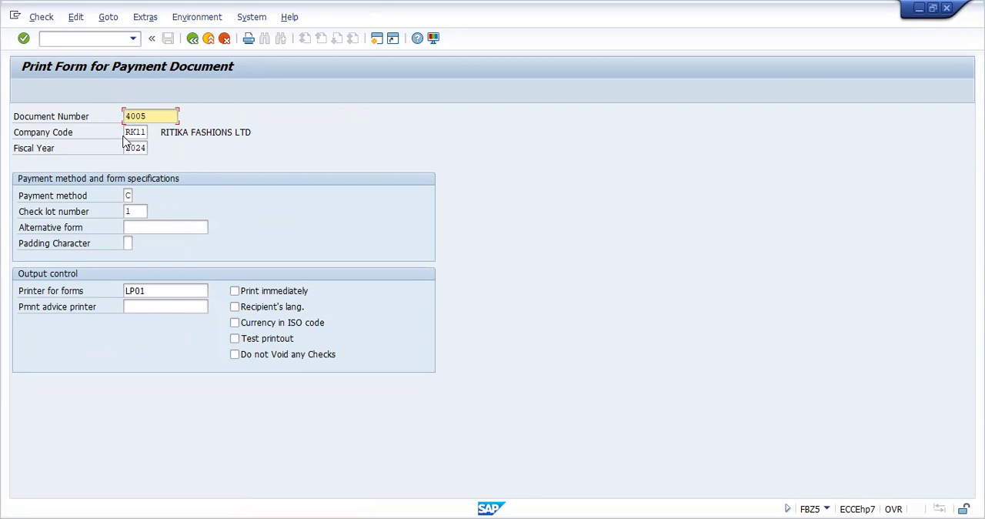
Step: Set the company code of payment document 4005 to PRAA
left_click(126, 133)
key("Delete")
key("Delete")
key("Delete")
key("Delete")
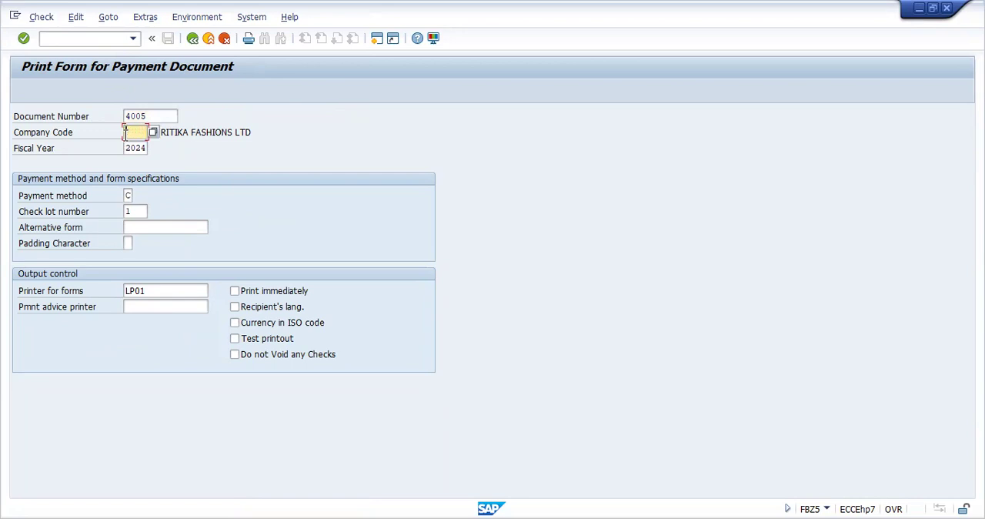
type("FR")
type("AA")
Step: Print the check for payment document 4005 with printer LP01
left_click(150, 290)
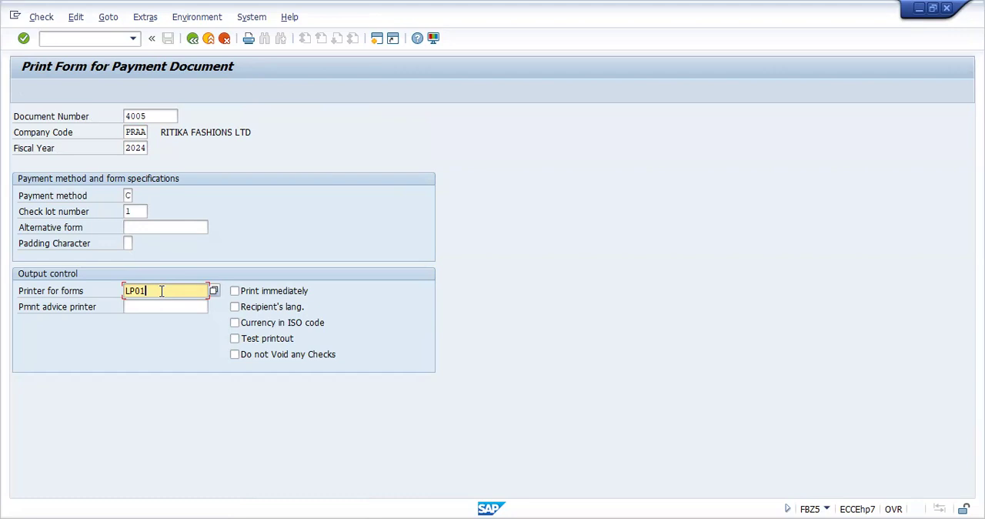
left_click(41, 17)
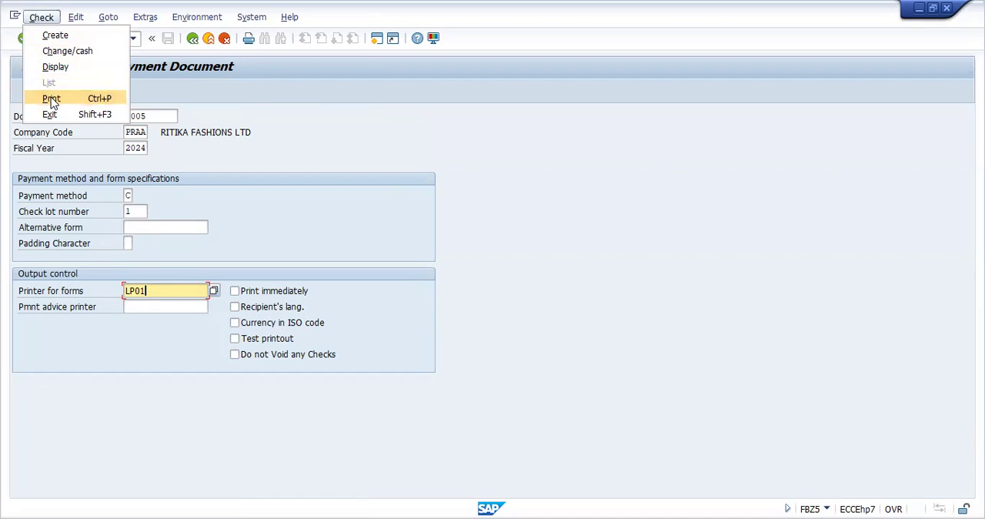
left_click(51, 98)
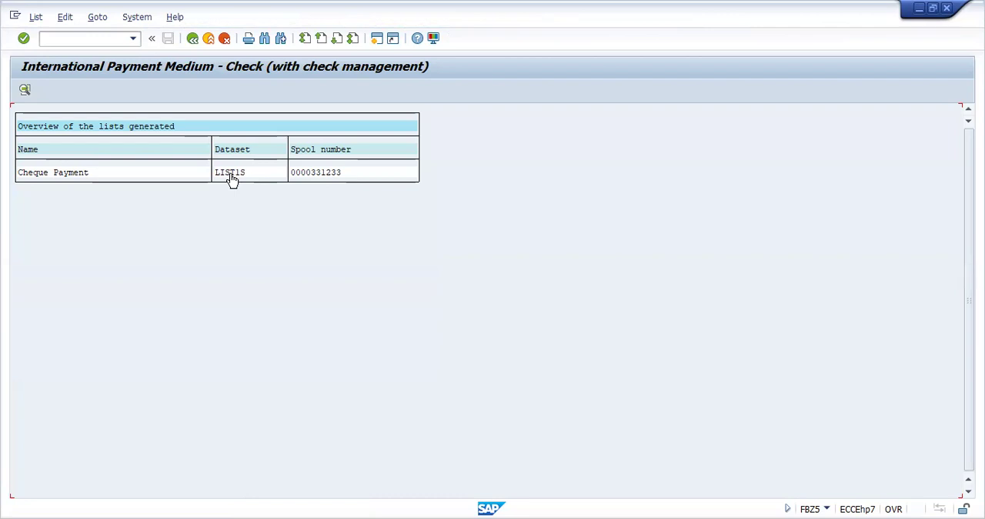
Step: Open the print preview of the Cheque Payment spool request and examine the check's payment, bank and payee details
double_click(230, 173)
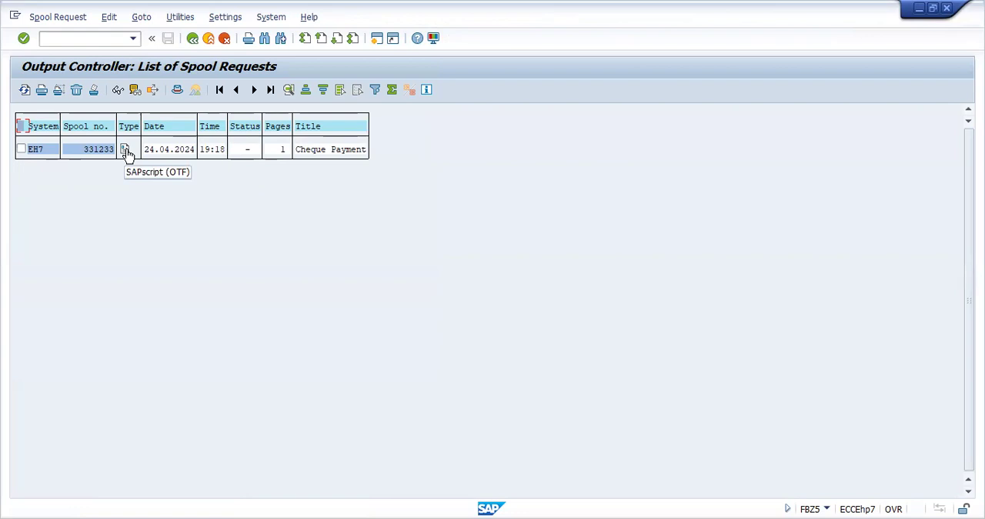
left_click(125, 150)
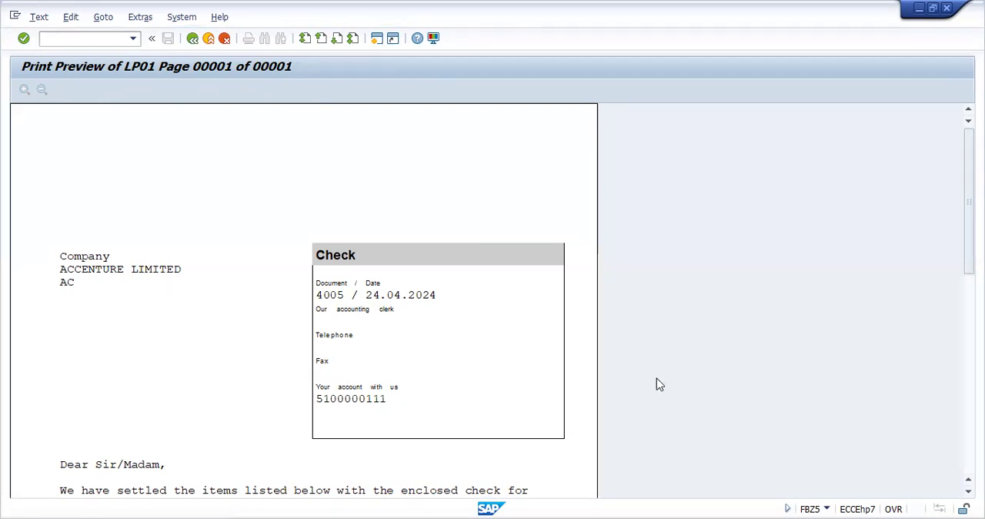
left_click(968, 492)
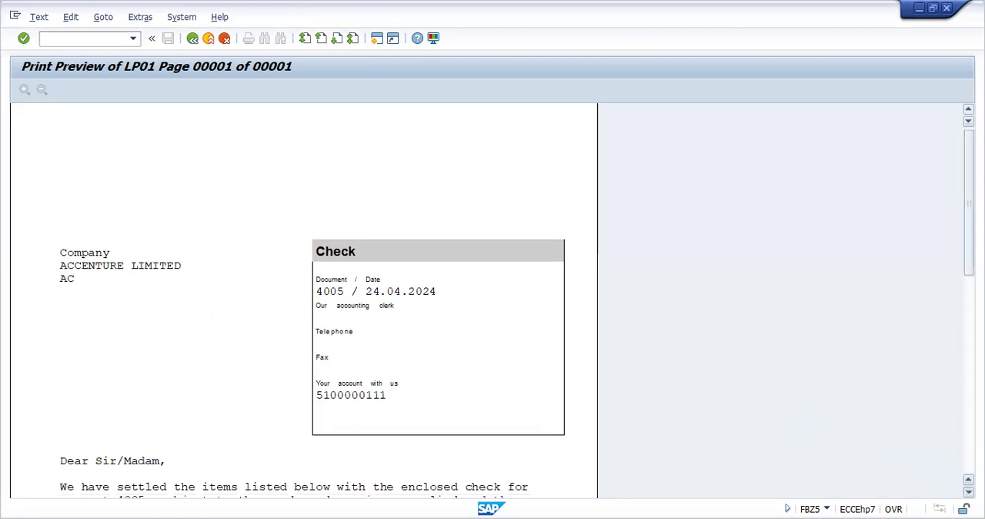
left_click_drag(969, 205, 969, 308)
left_click(968, 492)
left_click(969, 491)
left_click(969, 492)
left_click(969, 491)
left_click(969, 492)
left_click(969, 492)
left_click(968, 491)
left_click(969, 492)
left_click(969, 491)
left_click(969, 492)
left_click(969, 492)
left_click(969, 491)
left_click(969, 492)
left_click(969, 491)
left_click(969, 492)
left_click(969, 492)
left_click(969, 492)
left_click(968, 491)
left_click(968, 492)
left_click(969, 492)
scroll(303, 300, "down", 7)
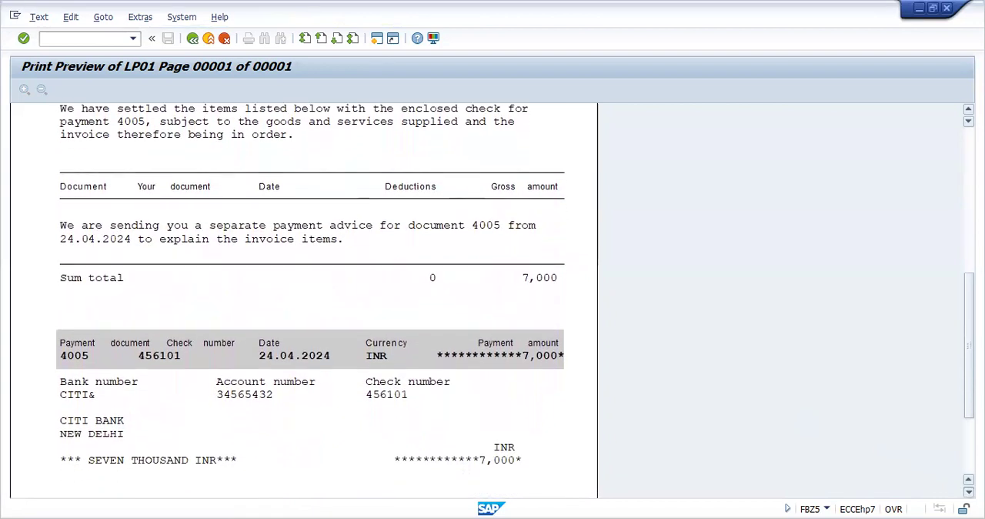
scroll(303, 300, "down", 8)
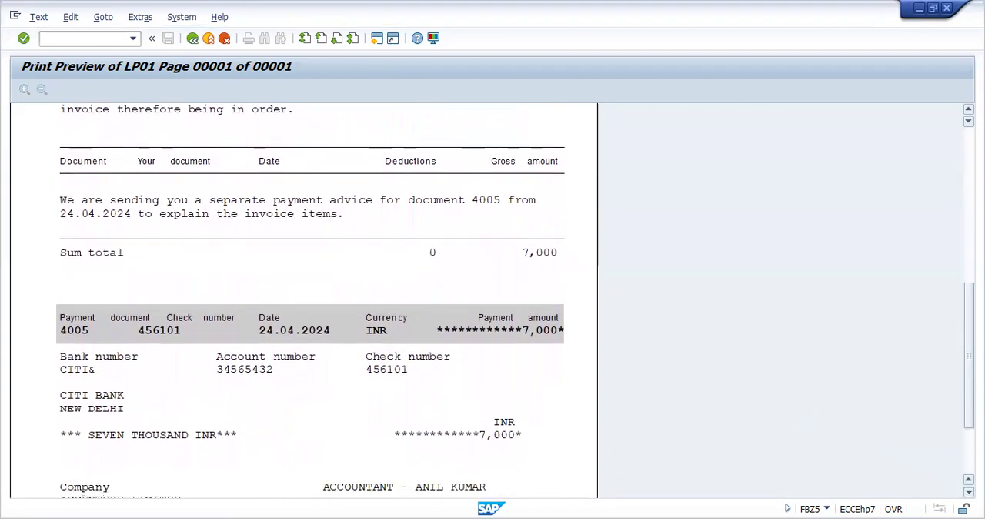
scroll(303, 300, "down", 4)
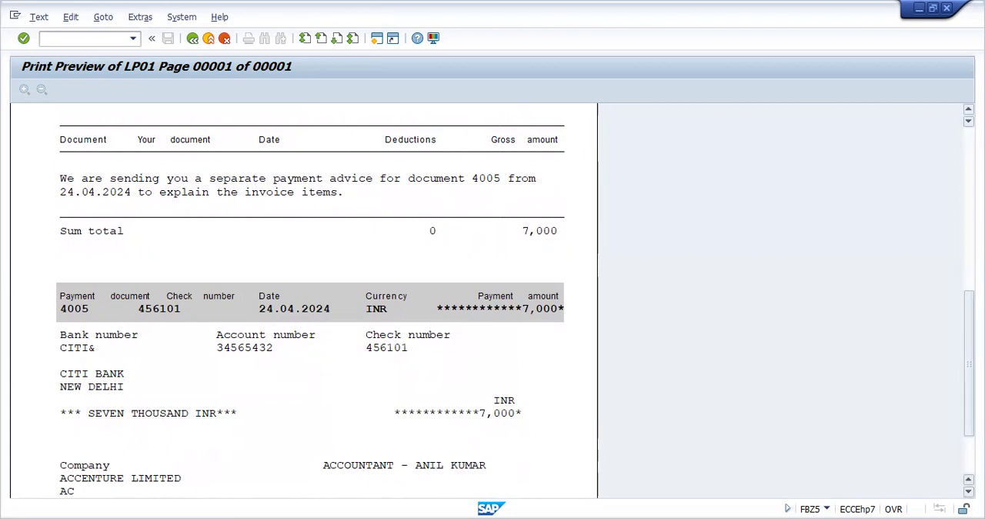
left_click(968, 491)
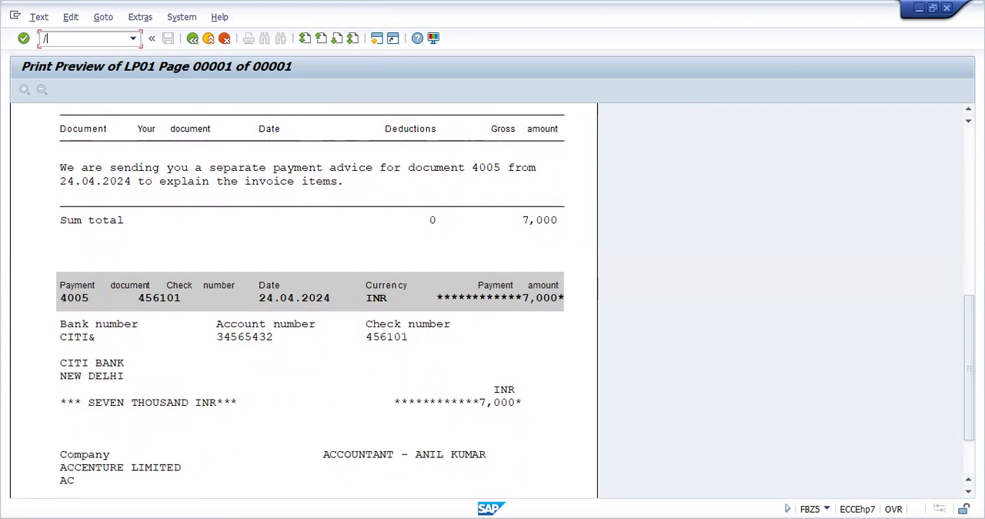
Step: Go to the check register (FCHN) and set the paying company code to PRAA
type("NFCHN")
key("Return")
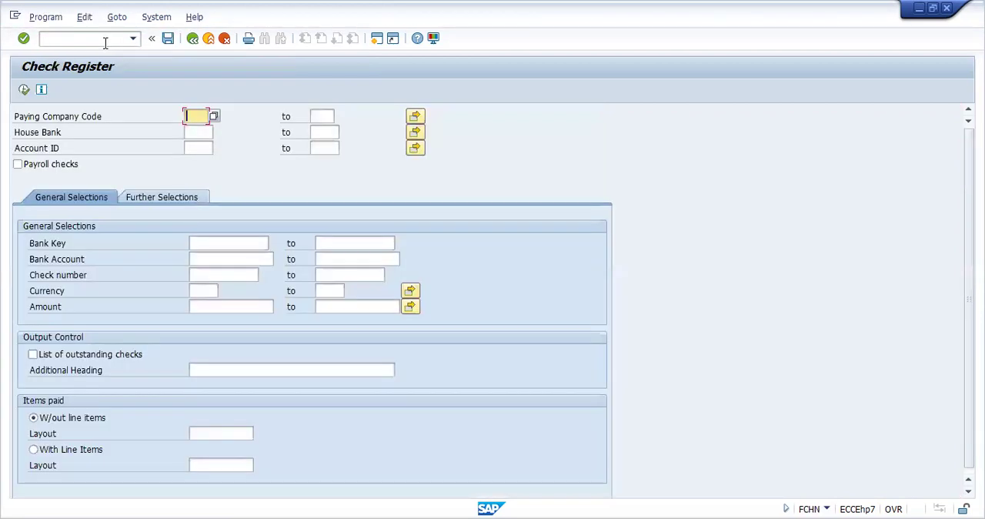
type("PRAA")
Step: Run the check register for house bank CITI& and the current account of PRAA
left_click(202, 134)
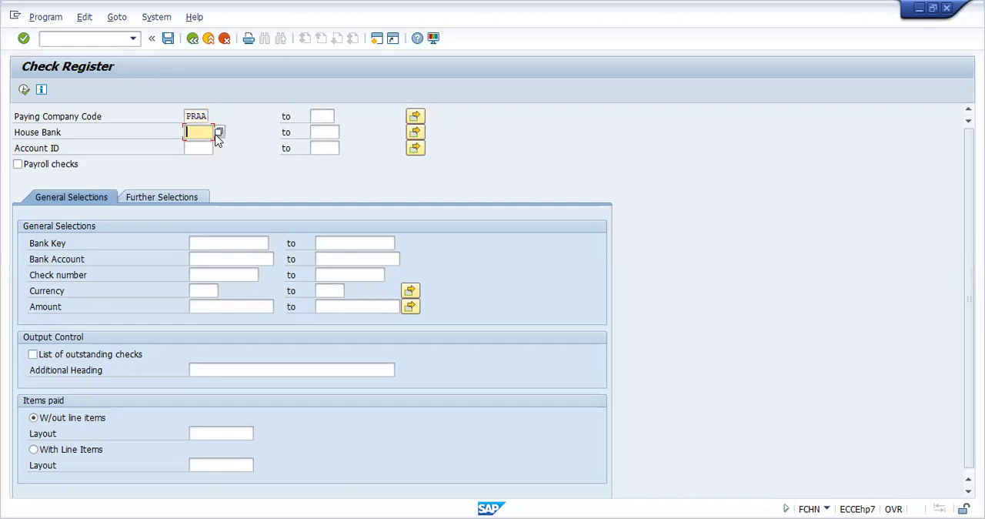
left_click(219, 132)
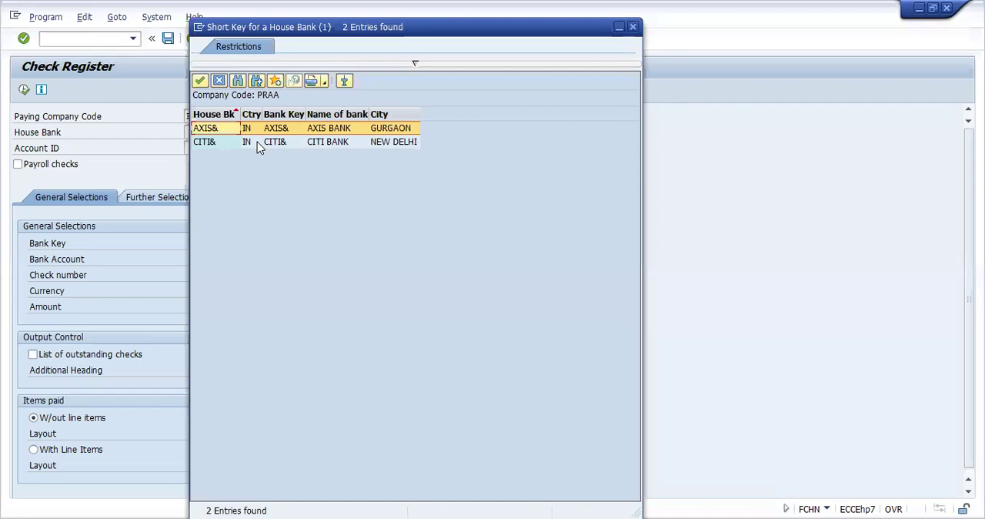
double_click(257, 141)
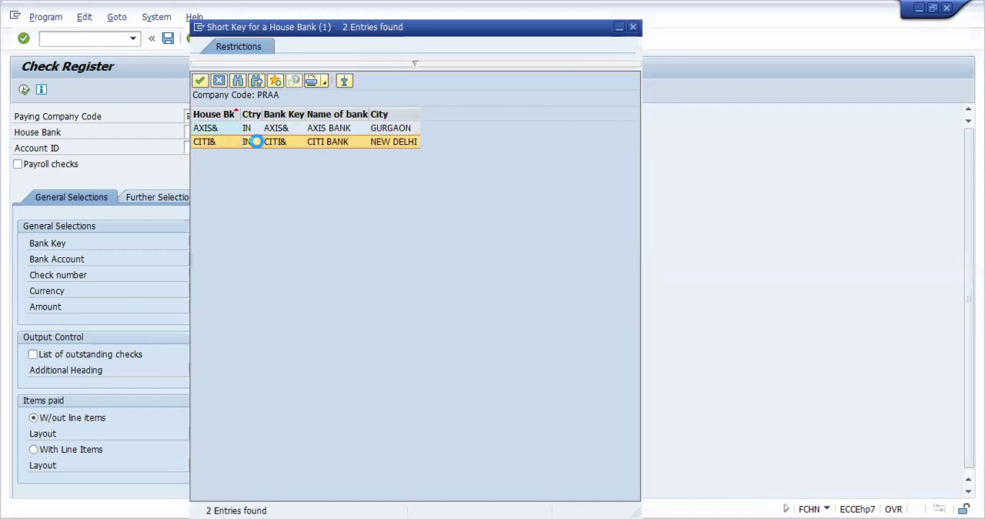
left_click(206, 150)
left_click(220, 148)
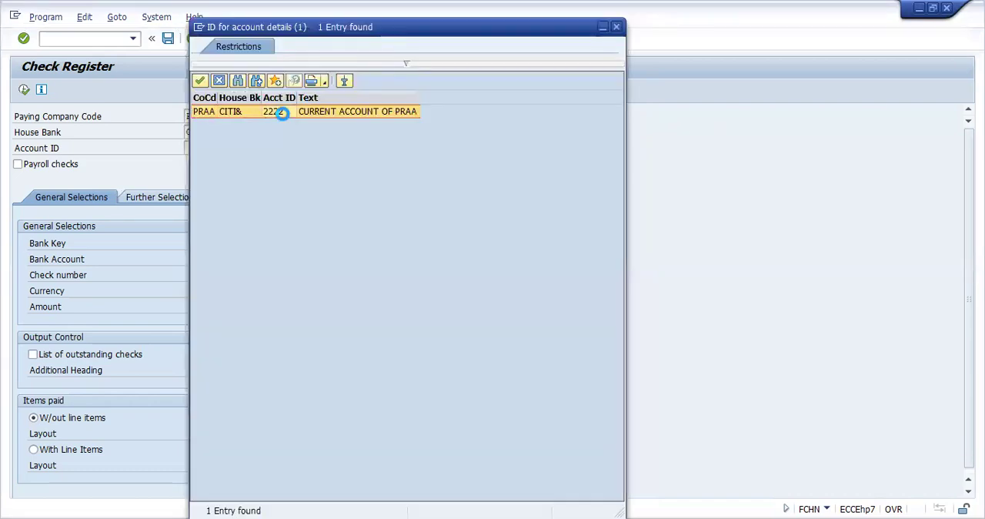
left_click(282, 112)
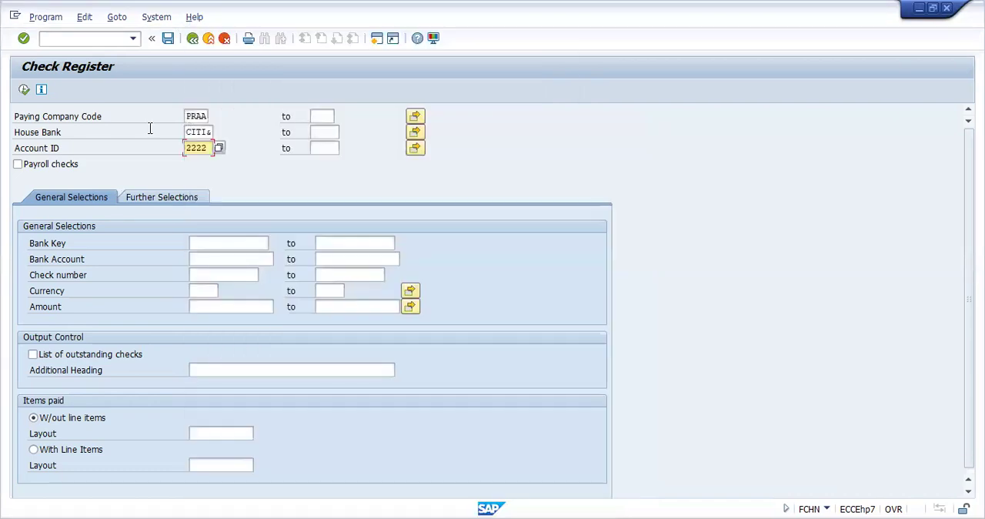
left_click(23, 91)
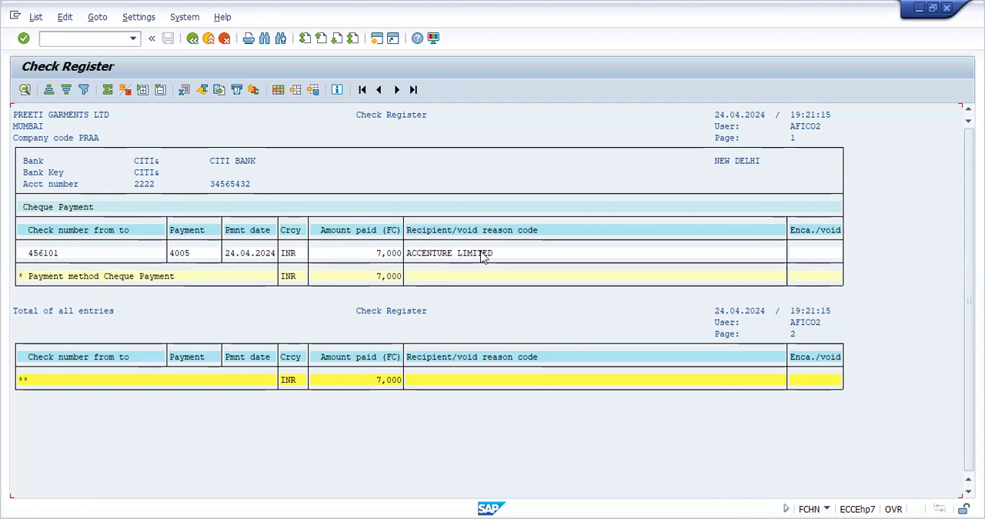
Step: Open the check information for payment document 4005 and examine its check recipient and check issuer details
double_click(269, 253)
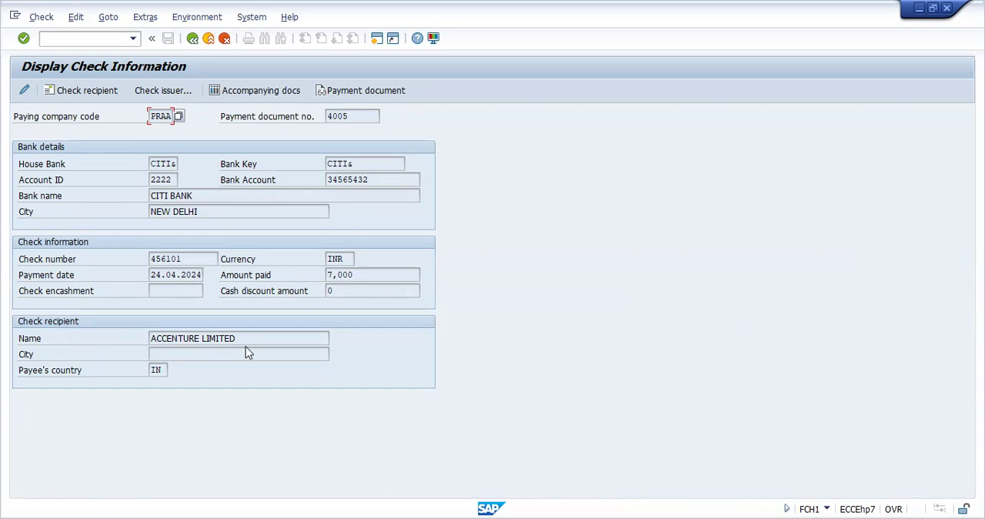
left_click(97, 94)
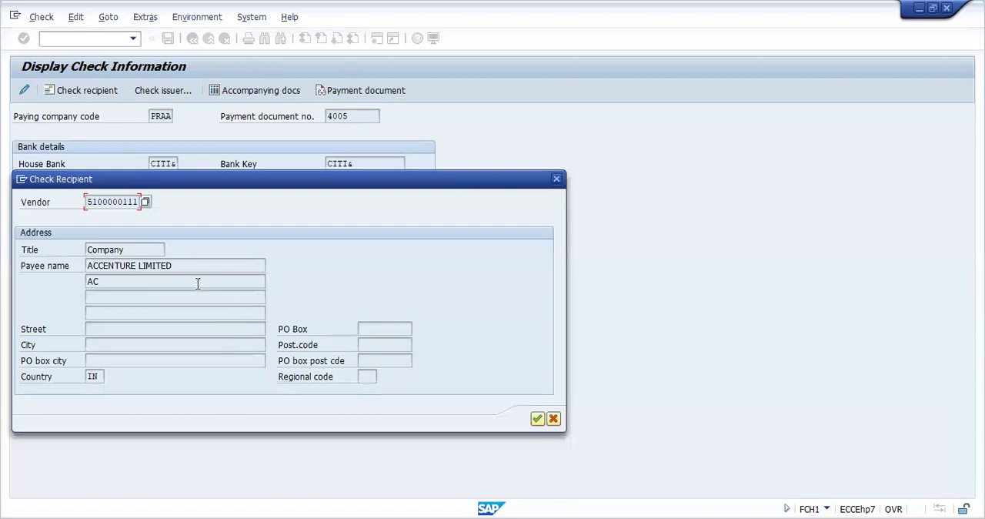
left_click(537, 419)
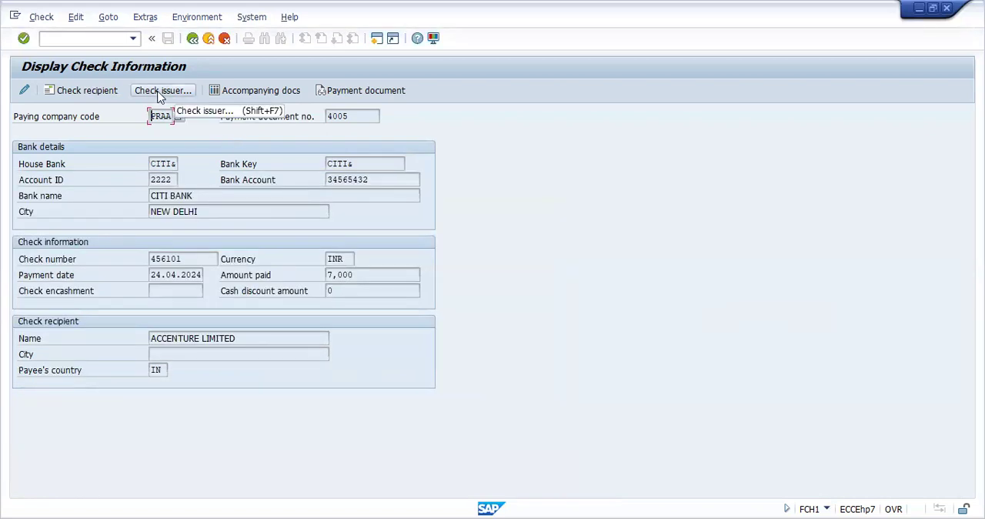
left_click(159, 91)
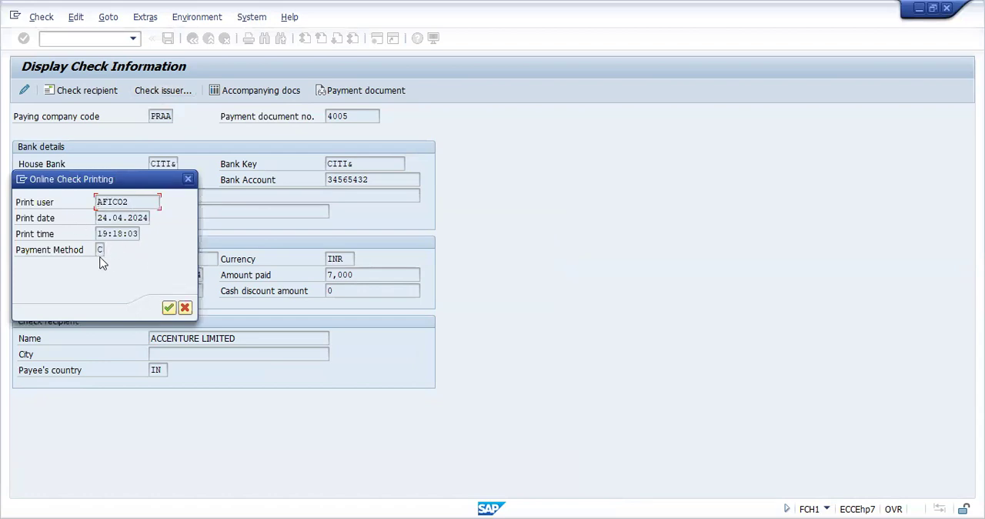
left_click(170, 308)
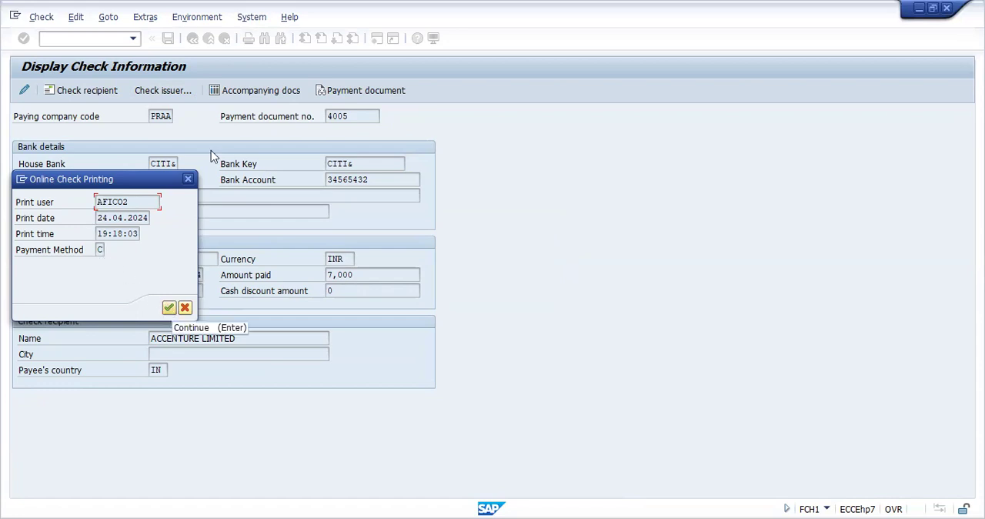
Step: Examine the check's accompanying documents, including the document overview of line item document 4002, and return to the check line items
left_click(250, 94)
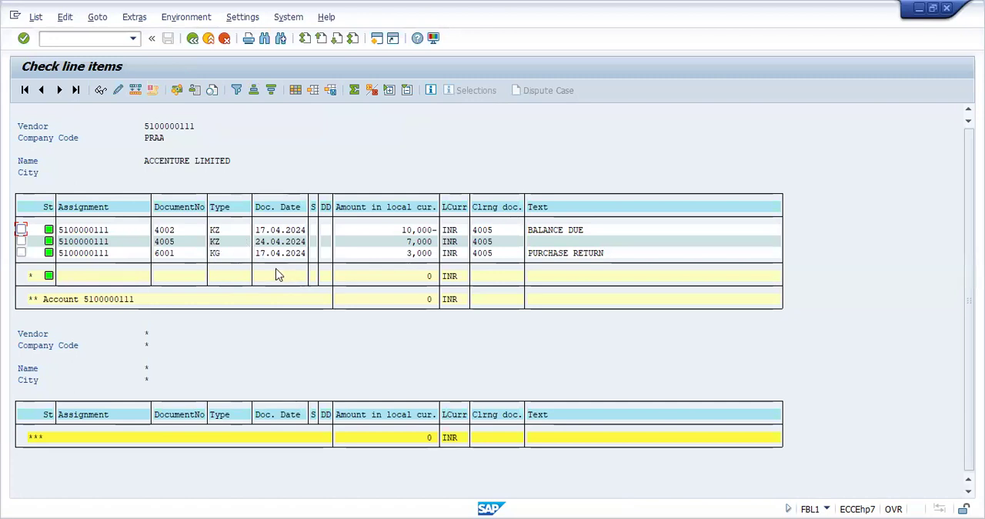
double_click(371, 229)
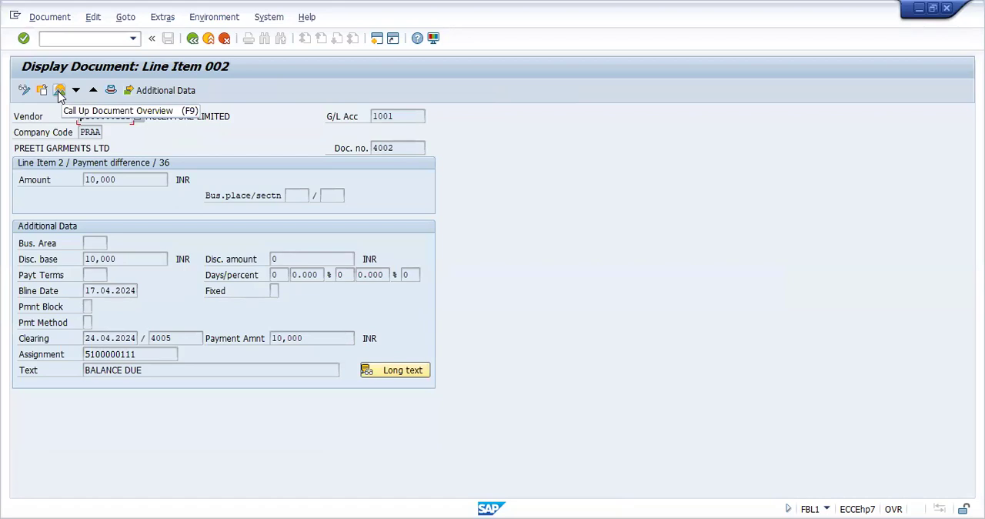
left_click(59, 91)
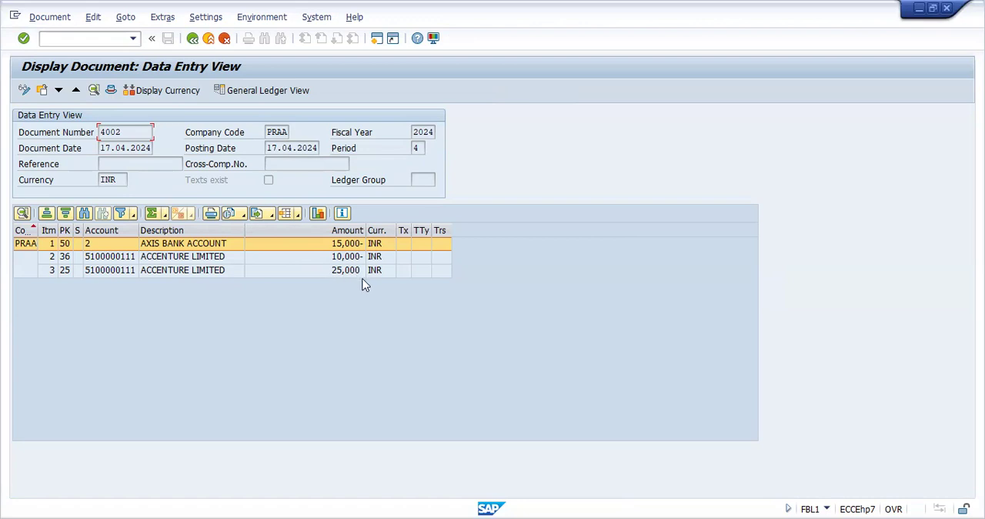
left_click(192, 39)
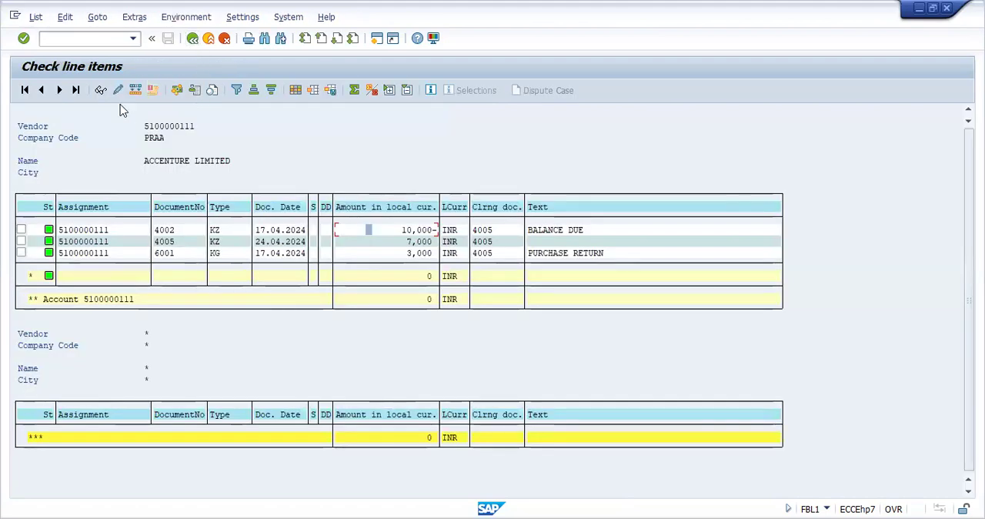
Step: Go to the payment program customizing (FBZP) and open the house banks of company code PRAA
left_click(82, 36)
type("/NF")
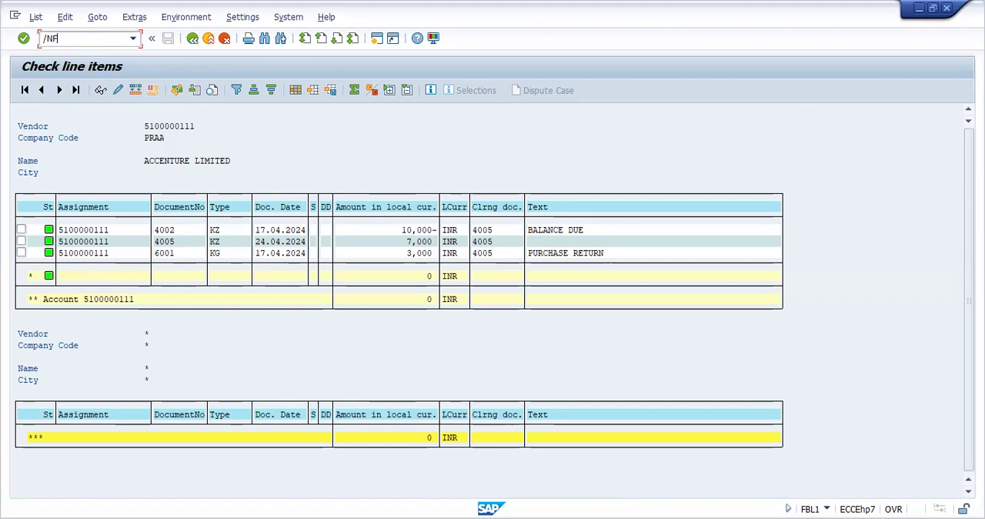
type("BZP")
key("Return")
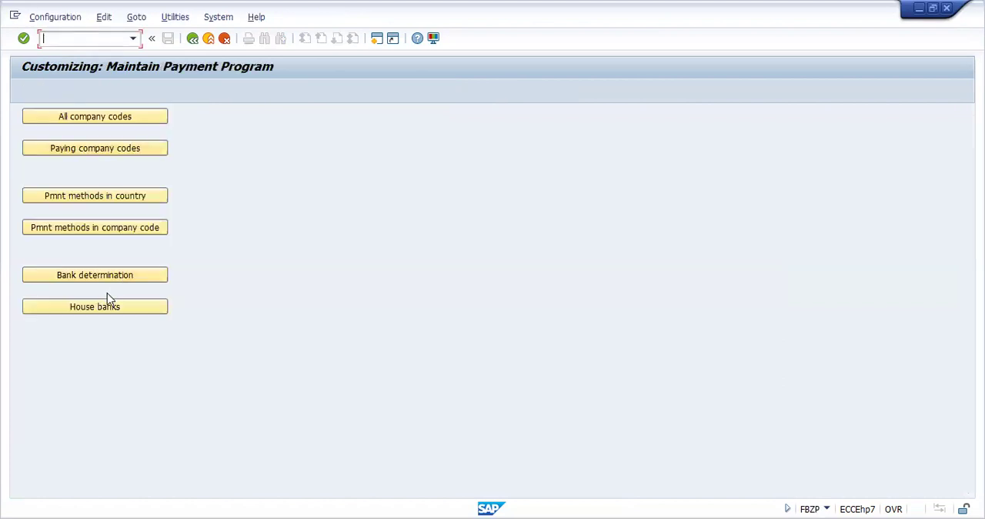
left_click(95, 306)
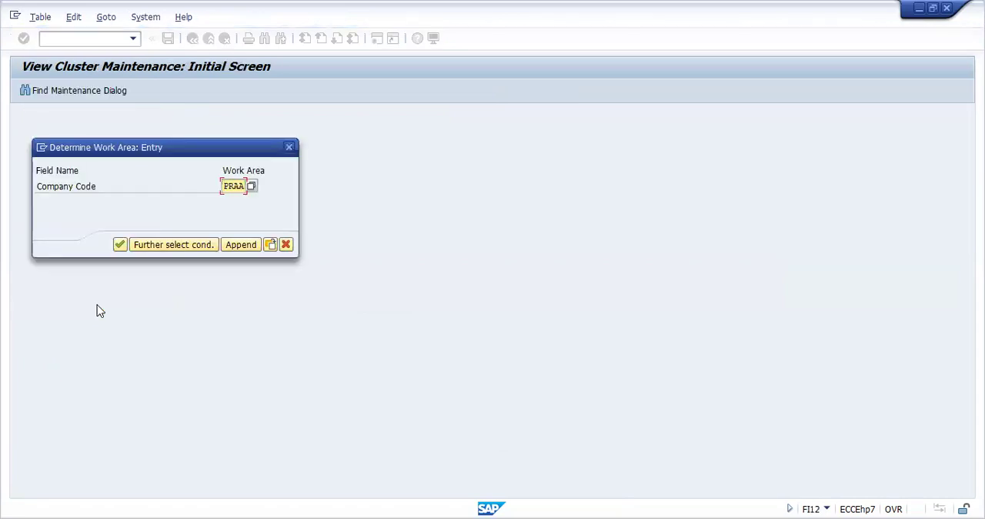
key("Return")
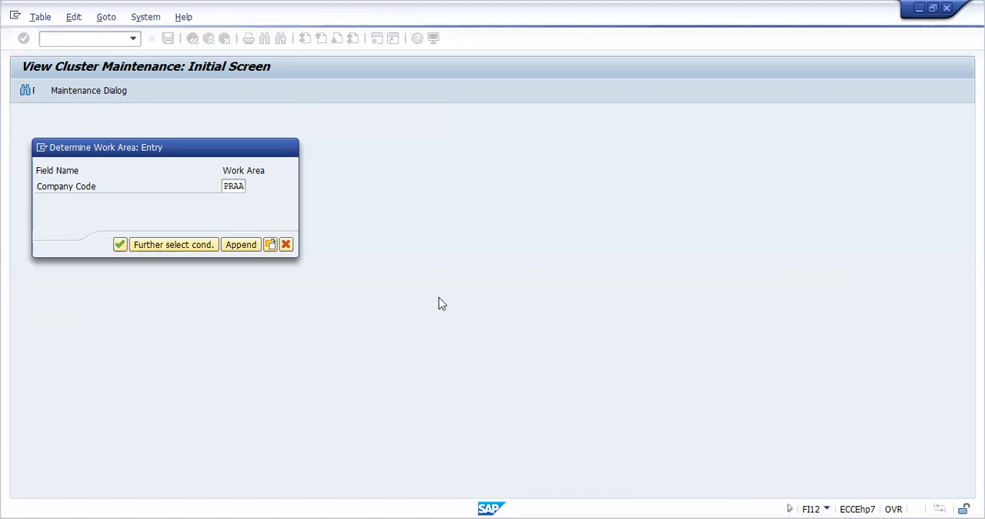
key("Return")
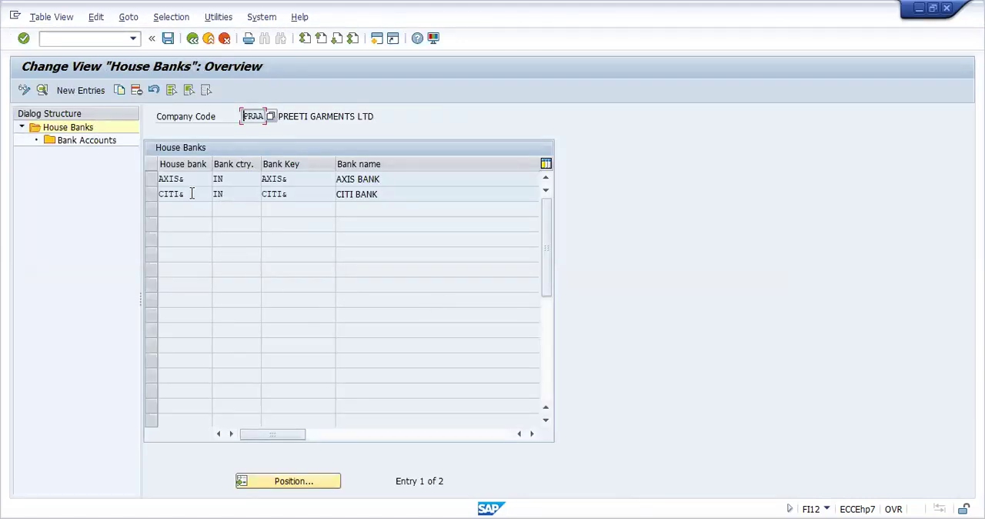
Step: Add a new house bank entry SBI& with bank country IN and bank key SBI&
left_click(81, 91)
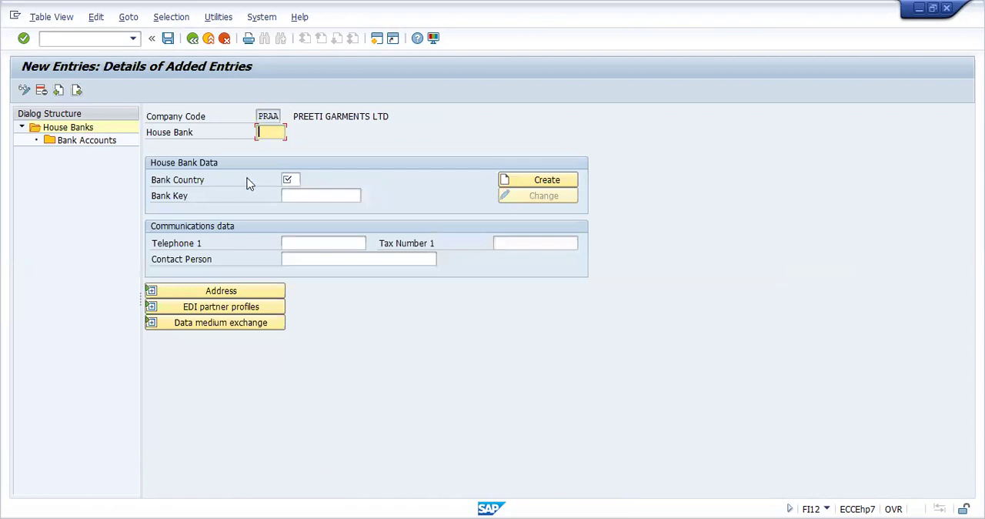
type("SBI")
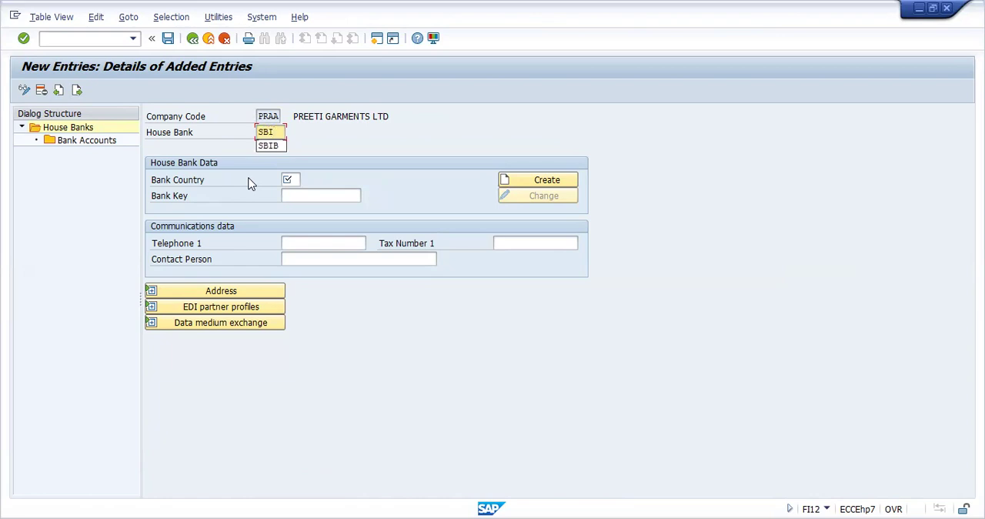
type("0")
left_click(299, 178)
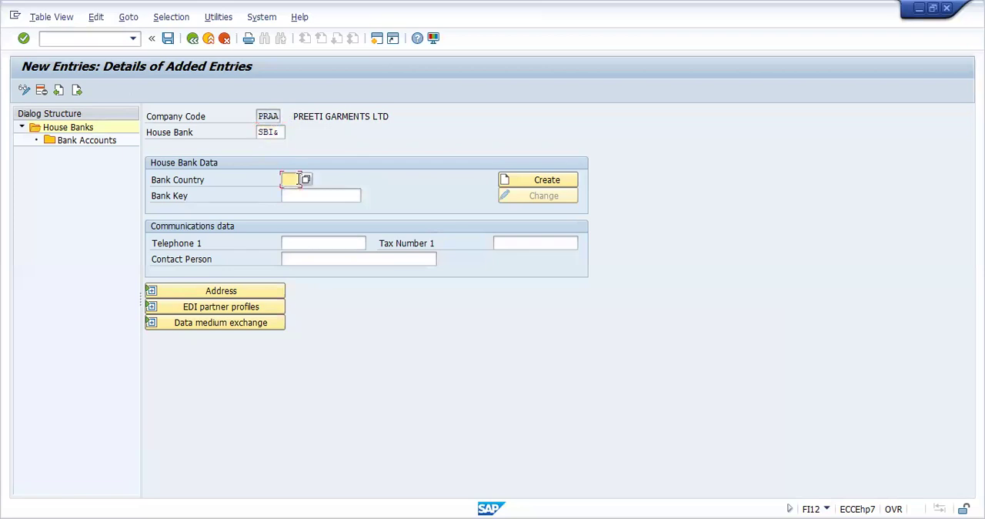
type("IN")
left_click(306, 192)
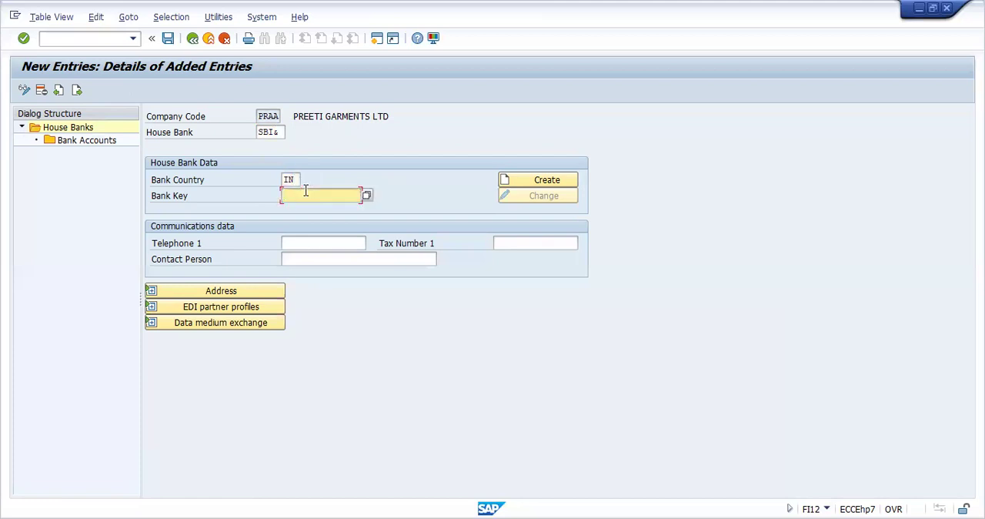
type("SBI")
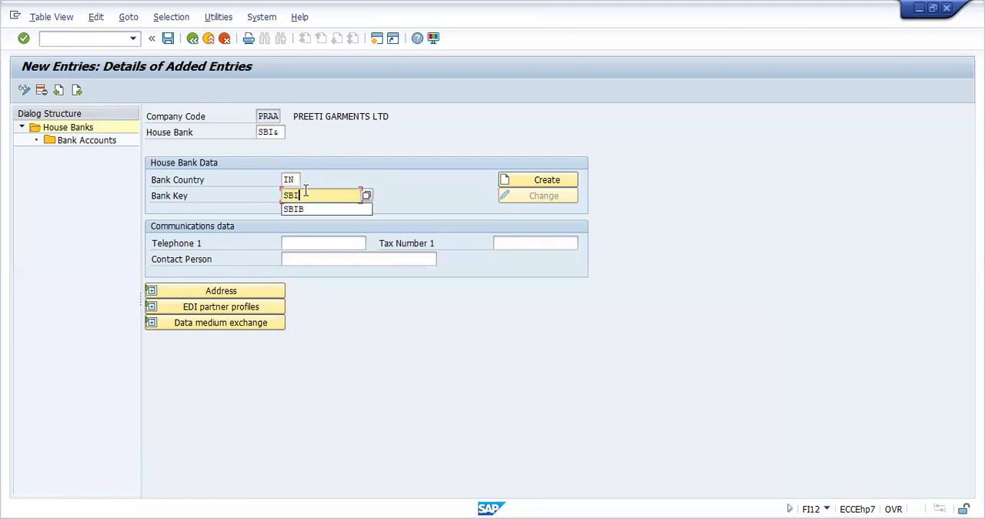
type("&")
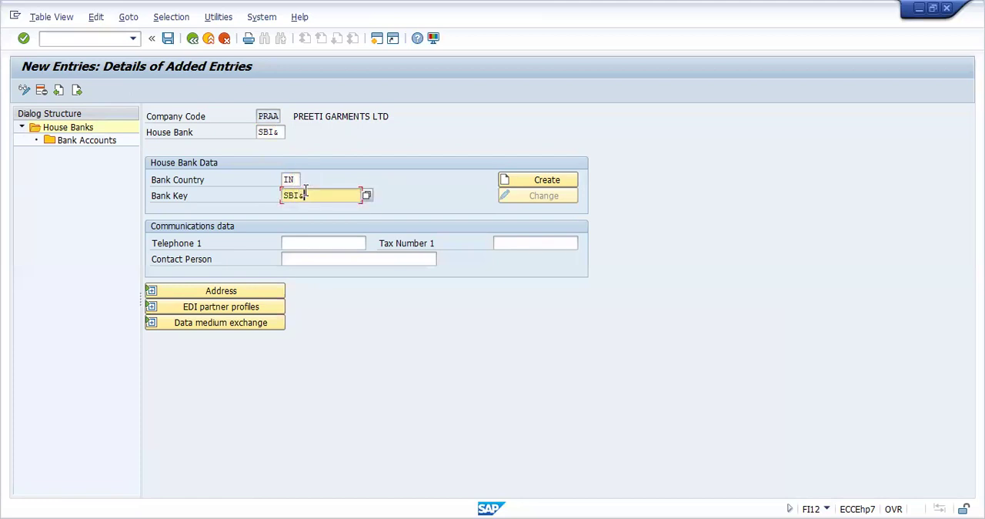
Step: Start creating the bank data for SBI& with bank name STATE BANK OF INDIA and region 07 (Haryana)
left_click(539, 182)
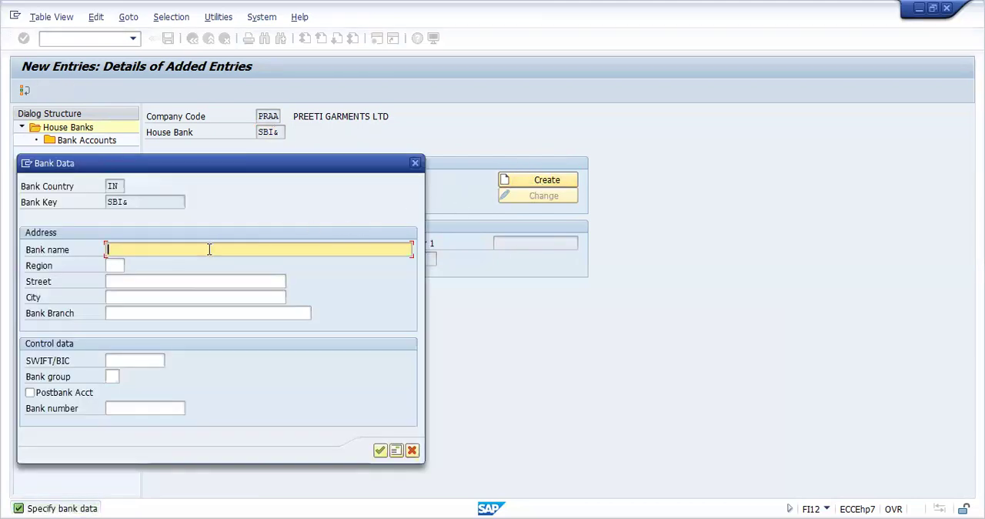
type("STATE BANK OF INDIA")
left_click(121, 267)
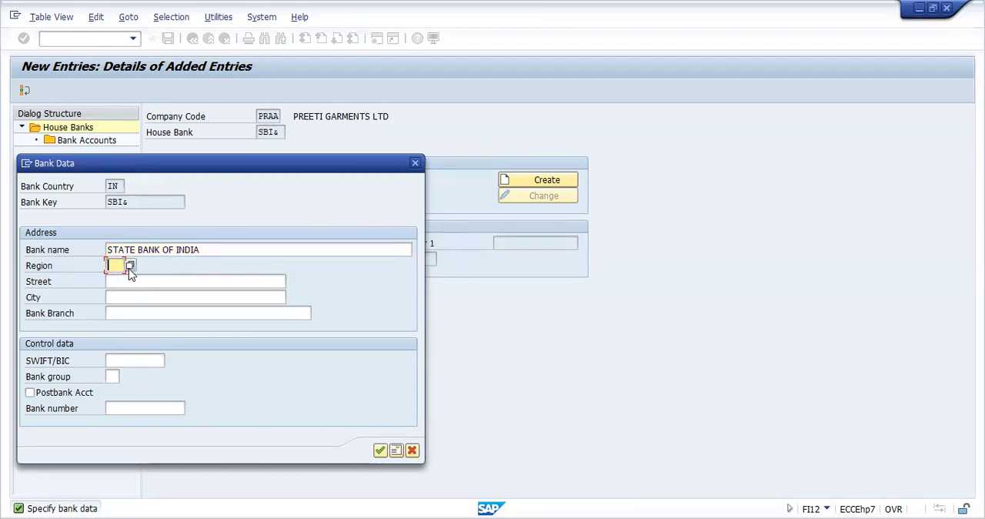
left_click(130, 267)
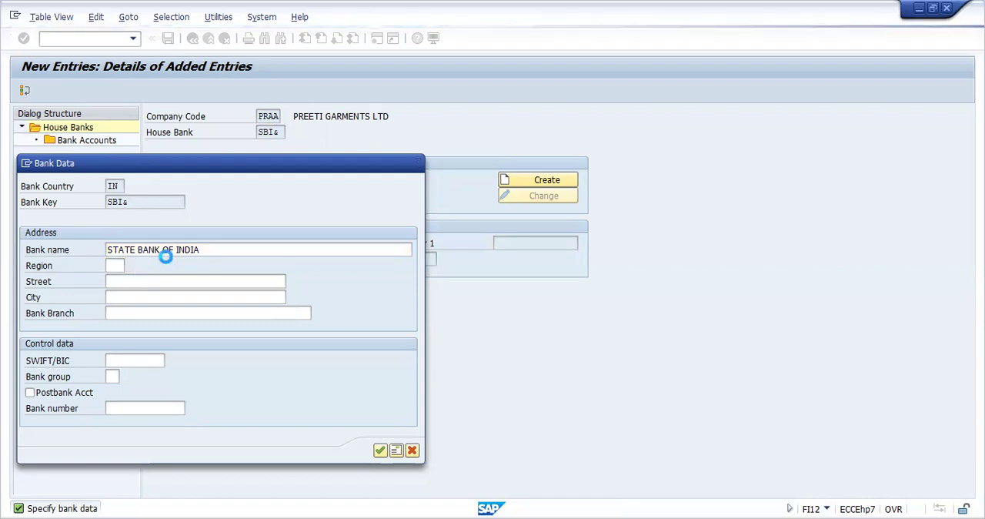
left_click(165, 266)
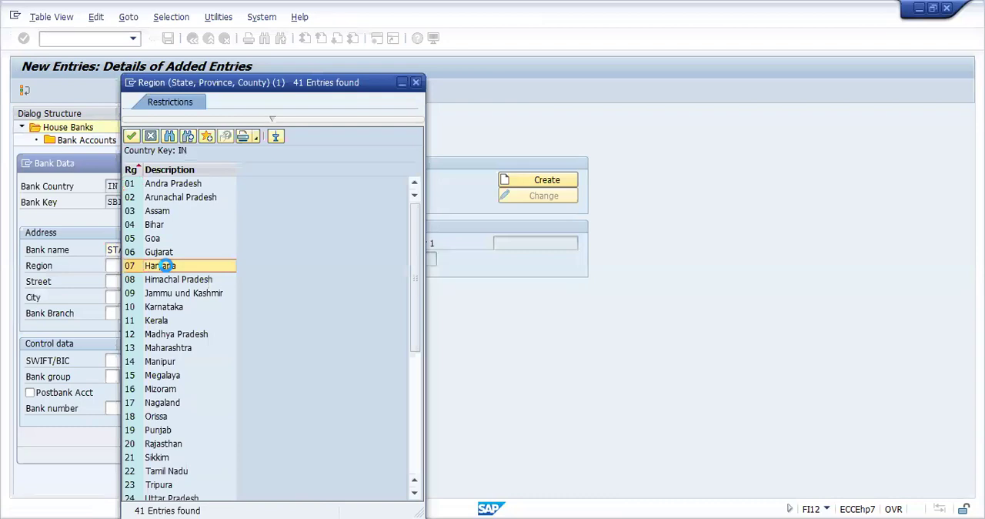
Step: Enter the bank's street address and set its city to GURGAON
left_click(148, 281)
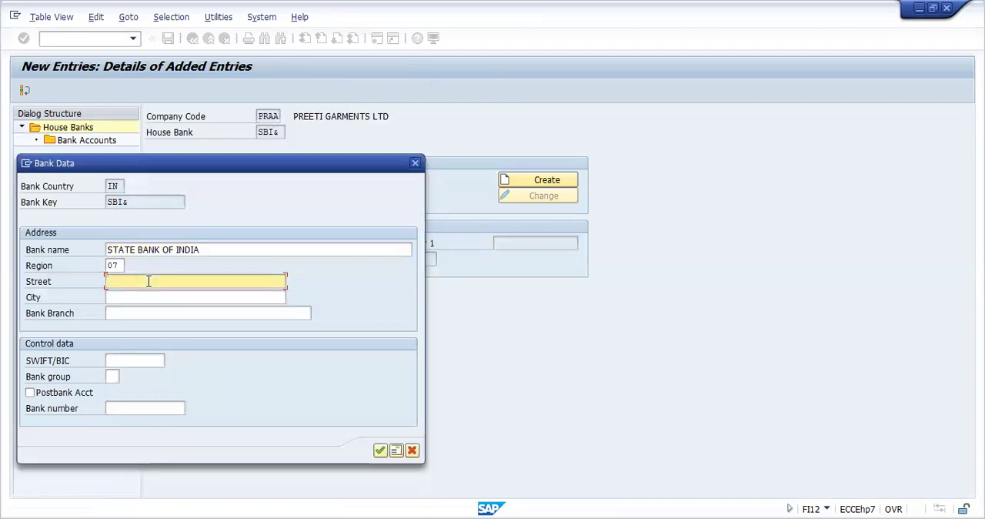
type("S")
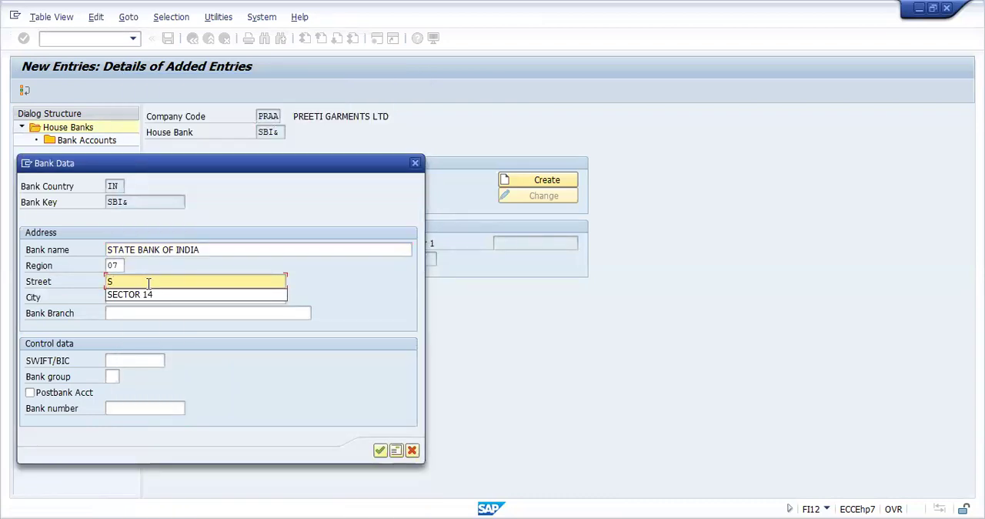
left_click(148, 294)
left_click(148, 295)
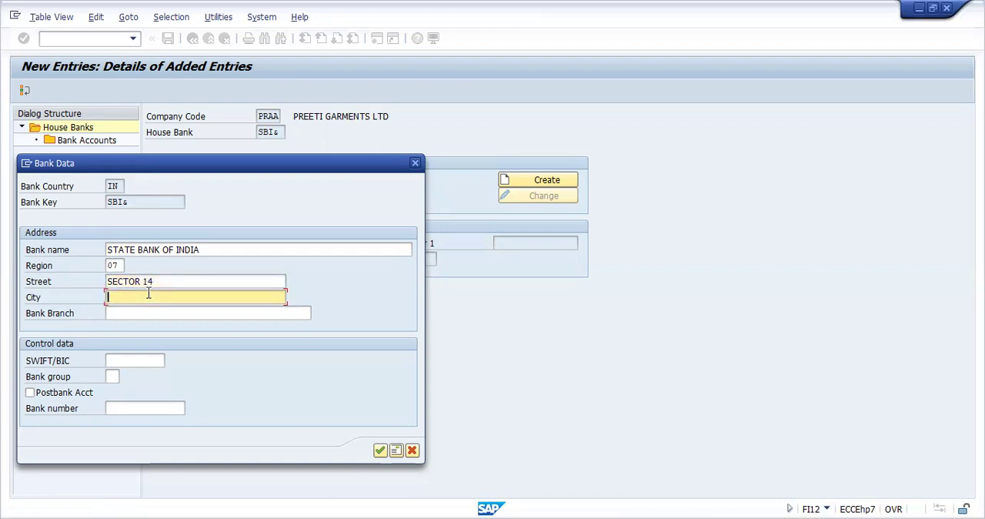
type("G")
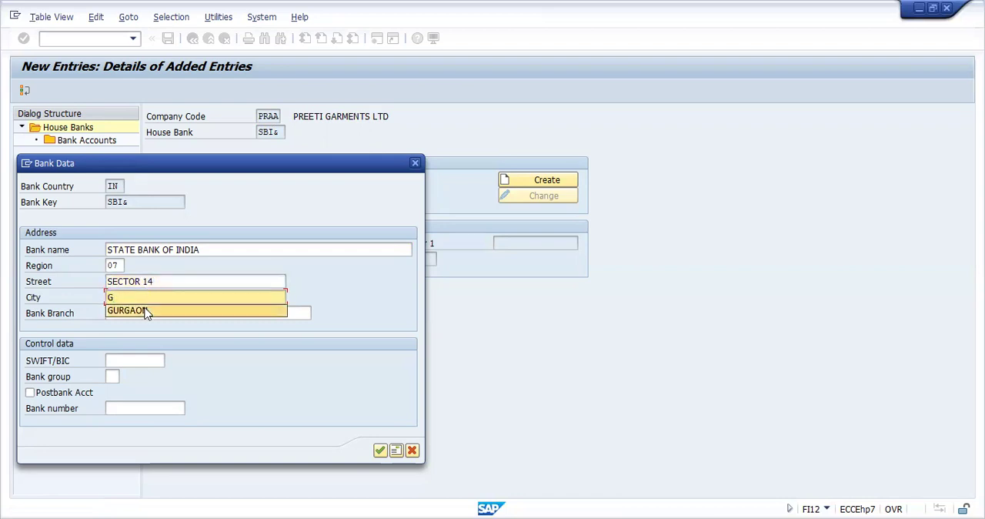
left_click(145, 309)
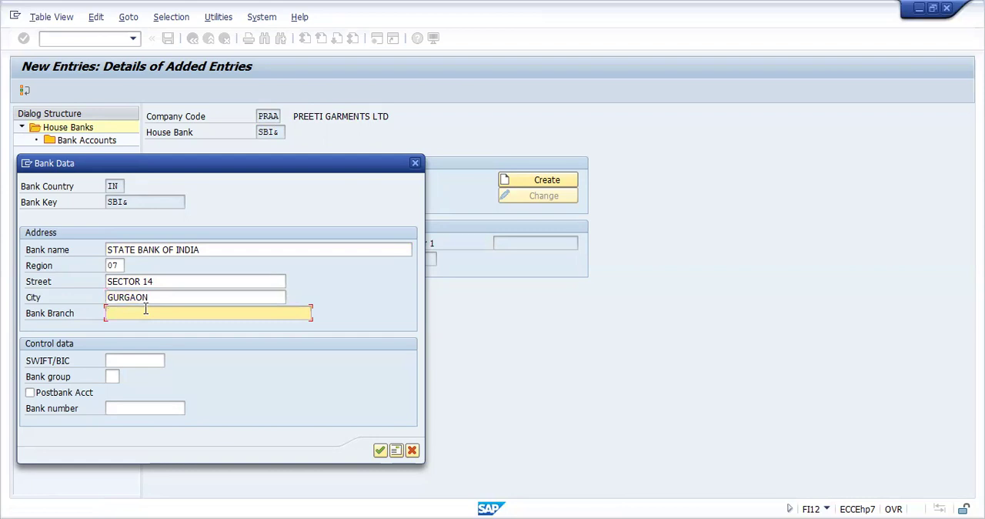
Step: Set the bank branch to GURGAON BRANCH and the SWIFT/BIC code to 63254125
type("G")
left_click(144, 330)
left_click(130, 358)
type("63254125")
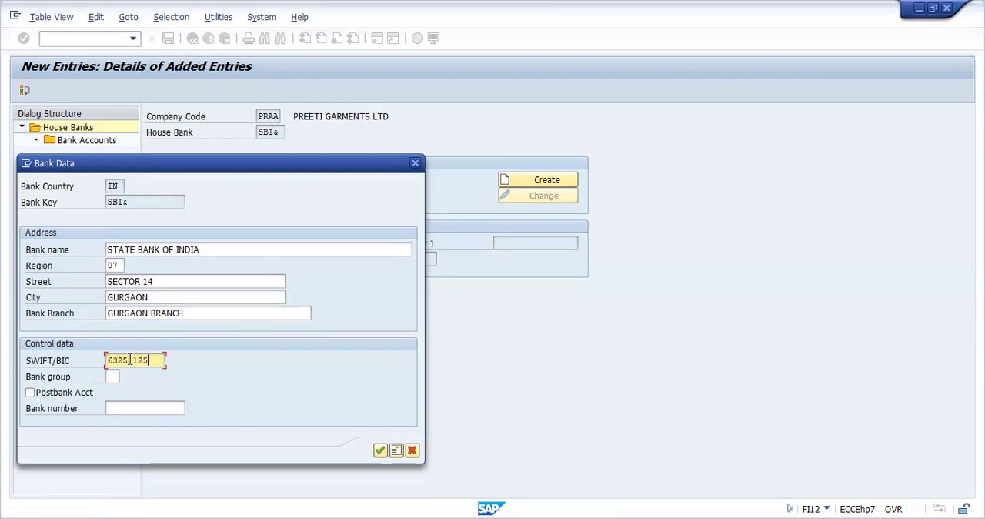
Step: Enter SBI& as the bank number and confirm the bank data
left_click(128, 406)
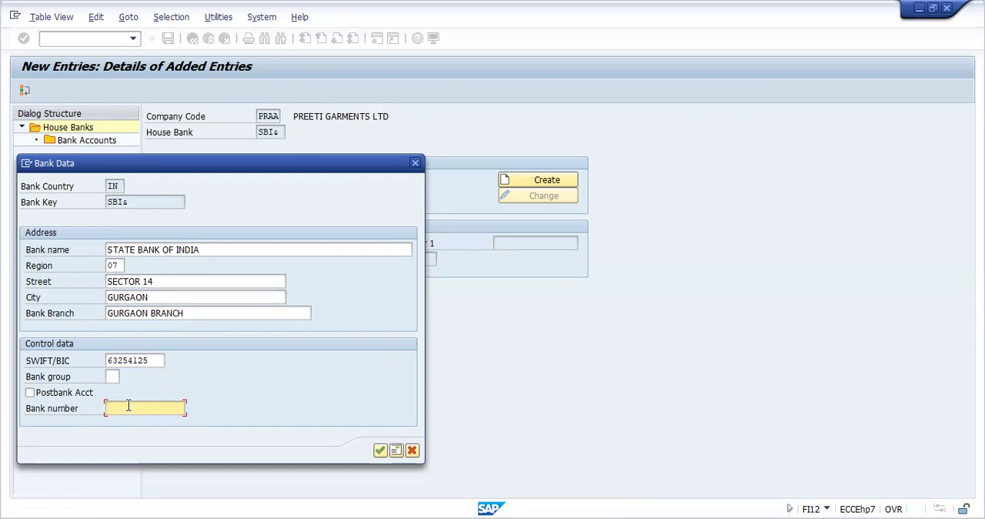
type("SBI")
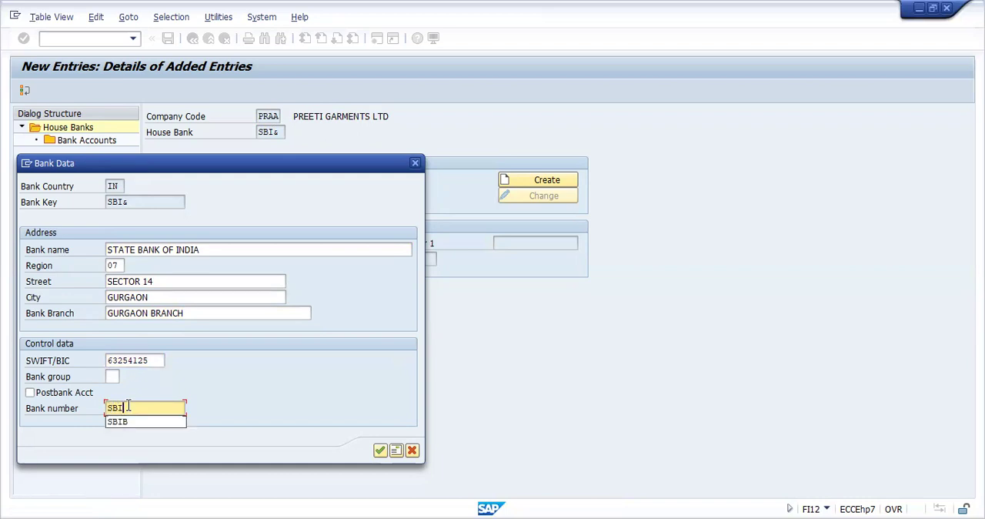
type("&")
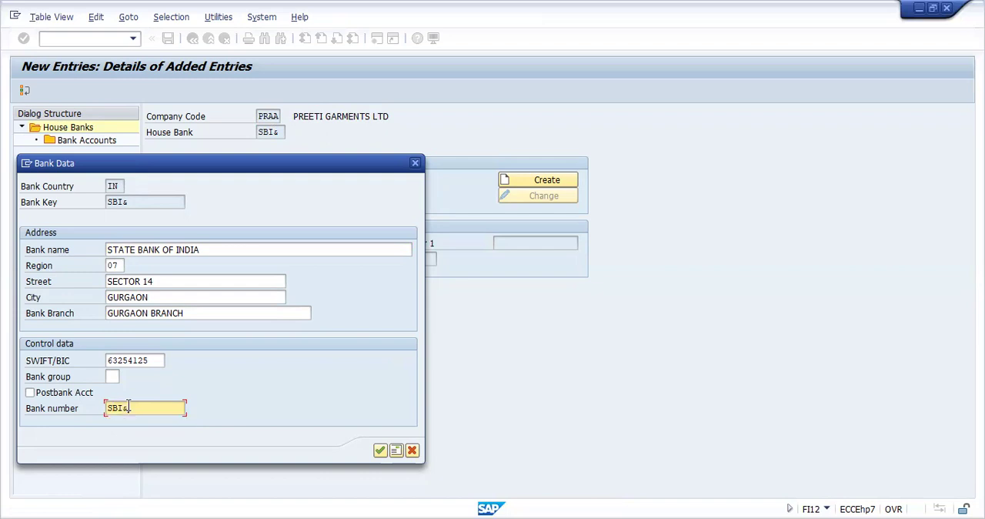
key("Return")
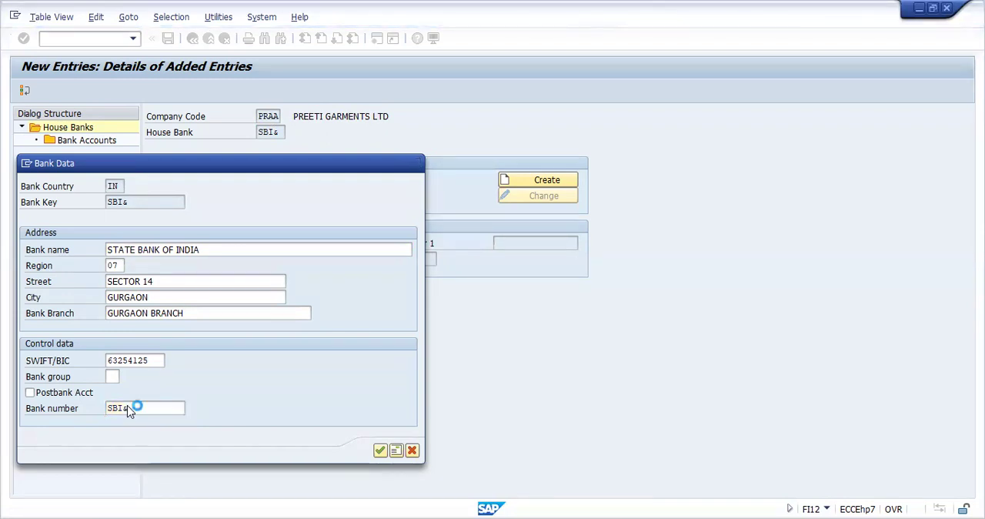
key("Return")
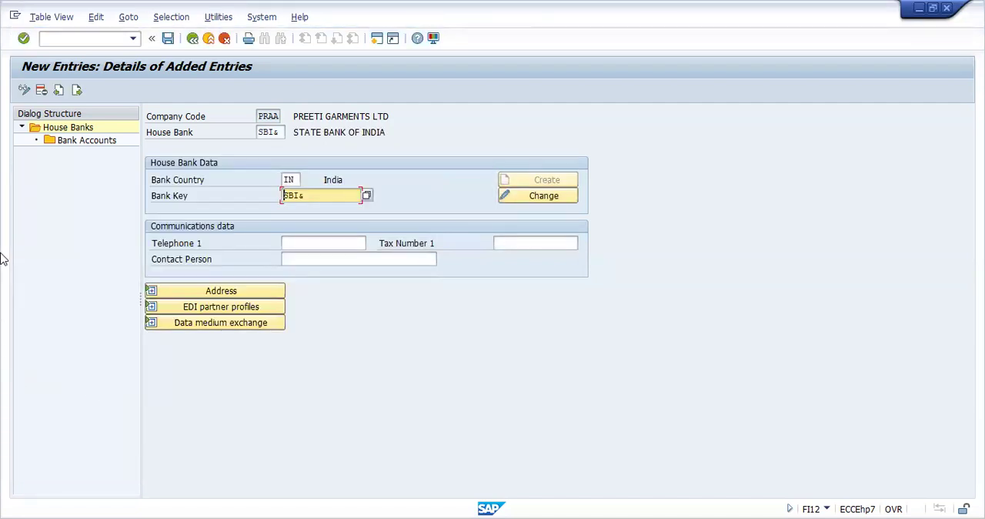
Step: Add a bank account entry for house bank SBI& with account ID 3333 and description CURRENT ACCOUNT OF PRAA
double_click(83, 146)
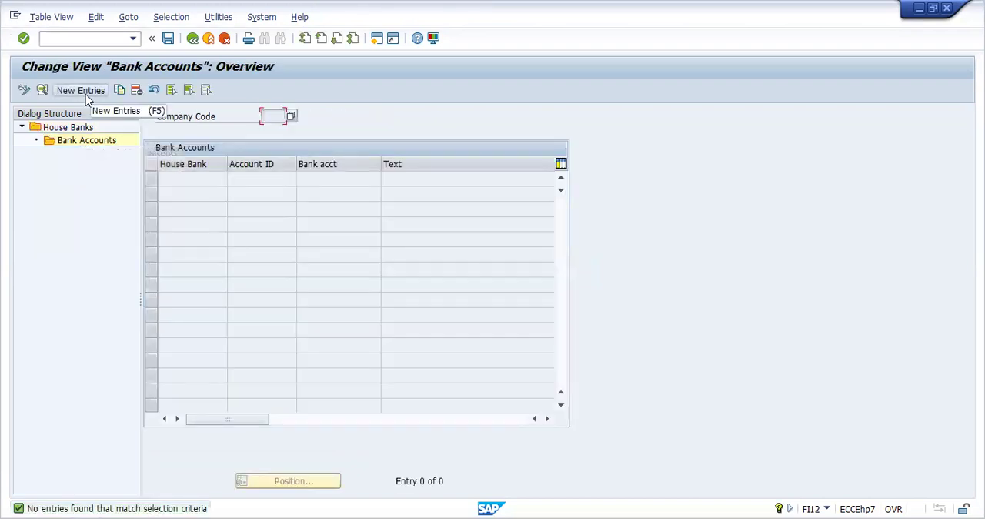
left_click(81, 90)
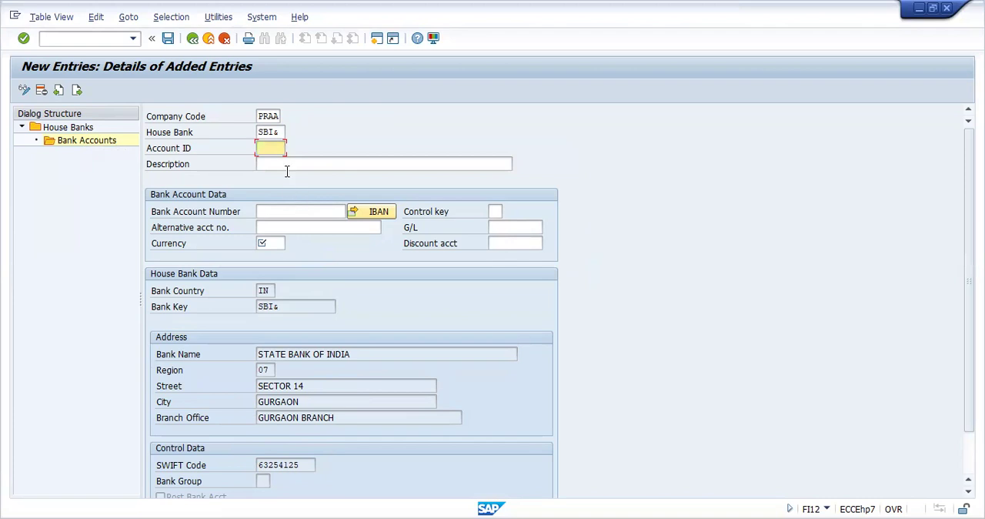
type("3333")
left_click(280, 164)
type("C")
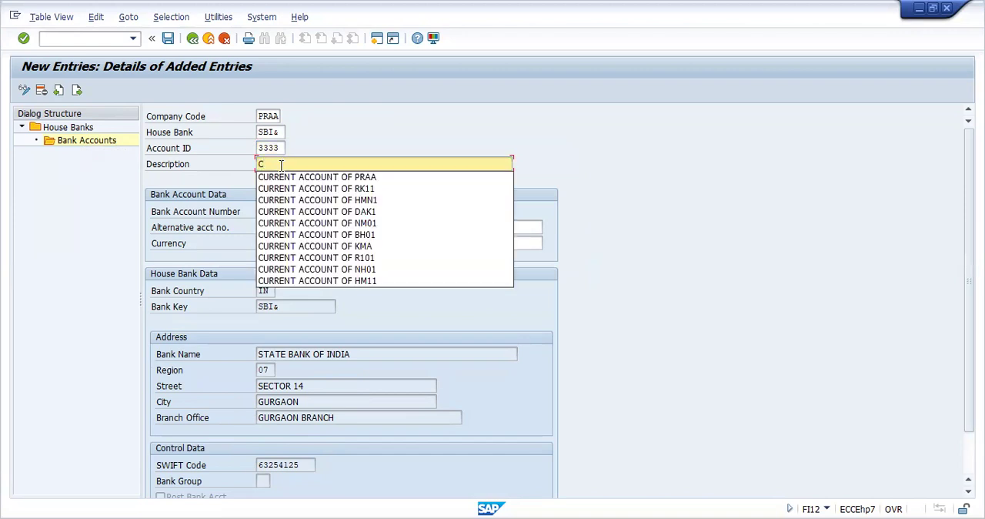
left_click(283, 179)
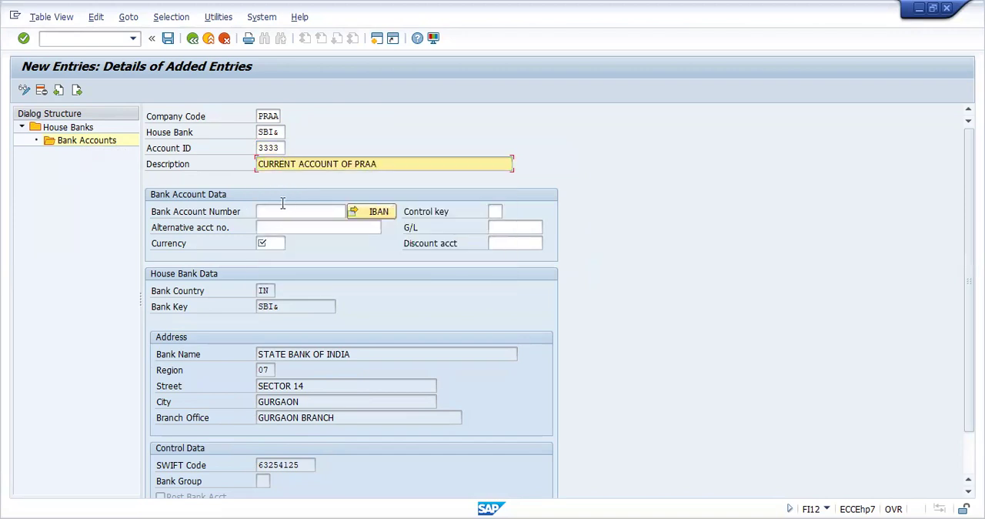
Step: Enter the bank account number and set the account currency to INR
left_click(284, 210)
type("6")
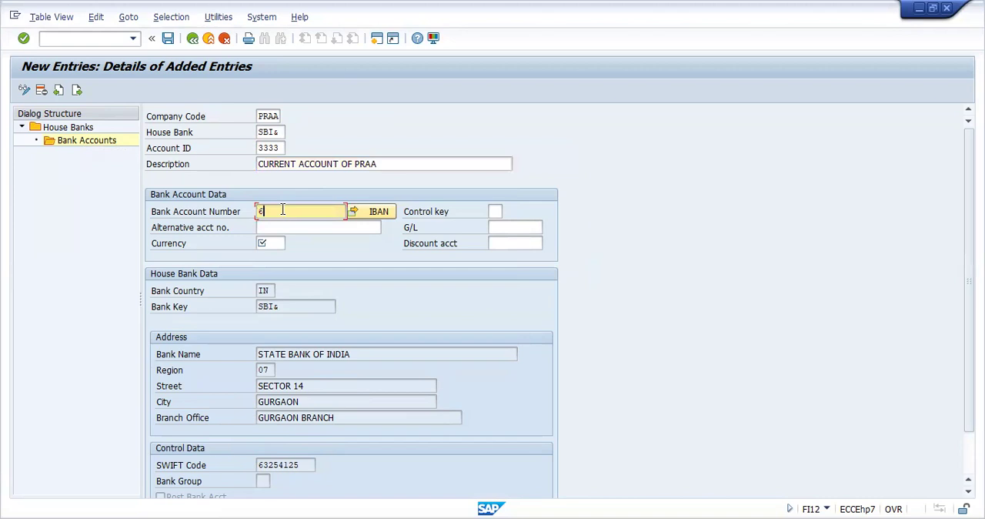
type("35287463")
left_click(279, 243)
type("INR")
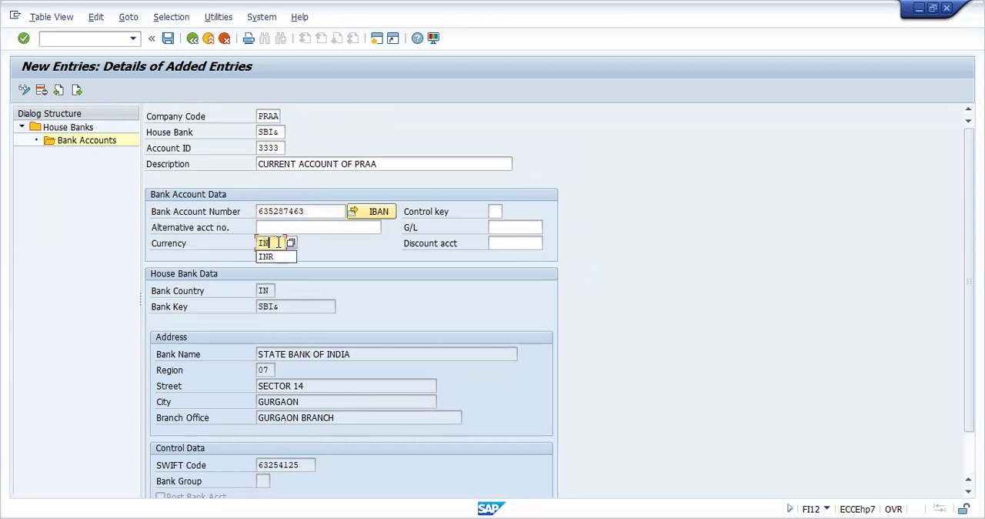
left_click(506, 222)
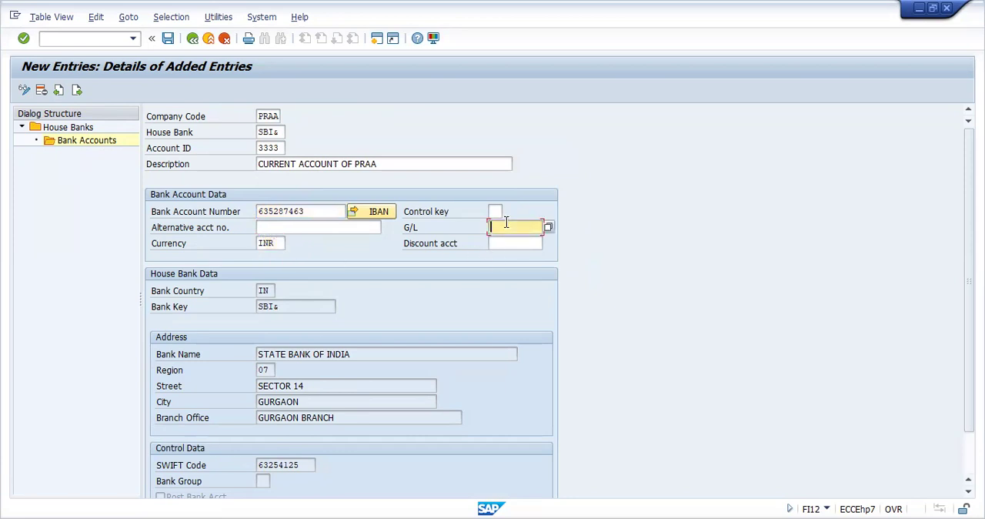
Step: Save the house bank and its account under customizing request EH7K906310
left_click(168, 39)
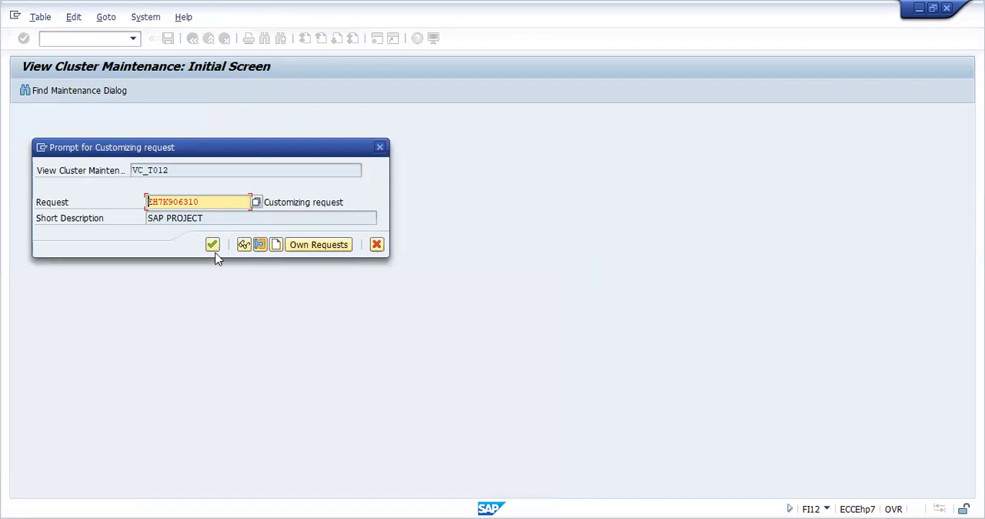
left_click(215, 251)
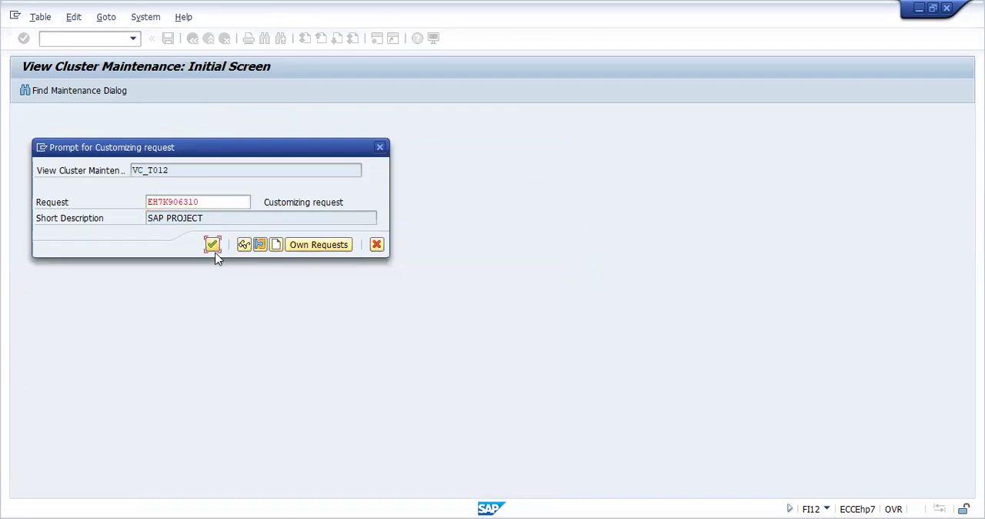
left_click(213, 246)
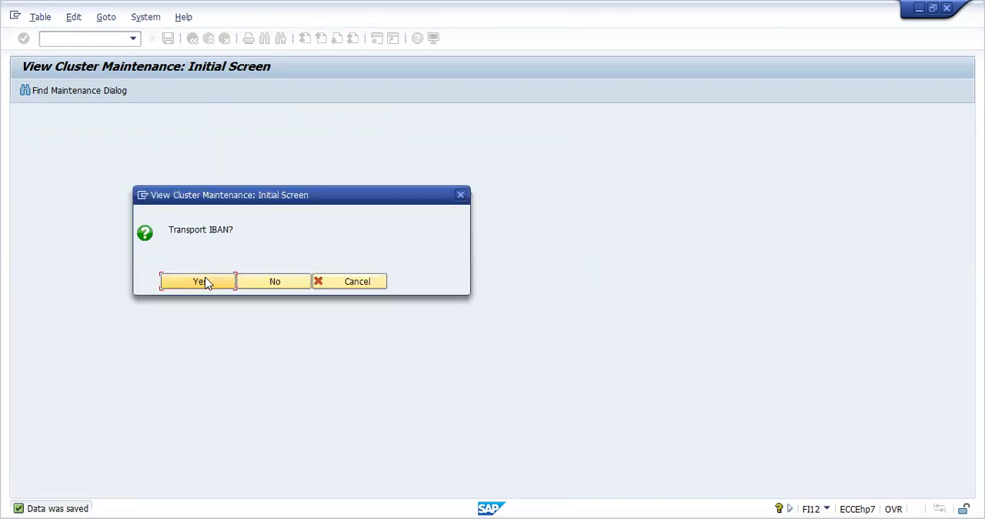
Step: Agree to transport the IBAN and assign it to a new workbench request described as SAP PROJECT
left_click(206, 283)
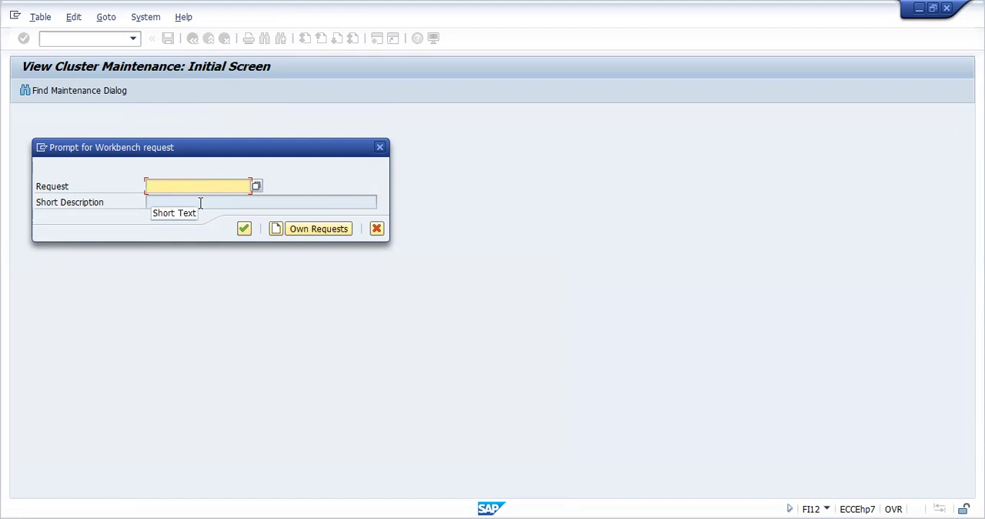
left_click(274, 229)
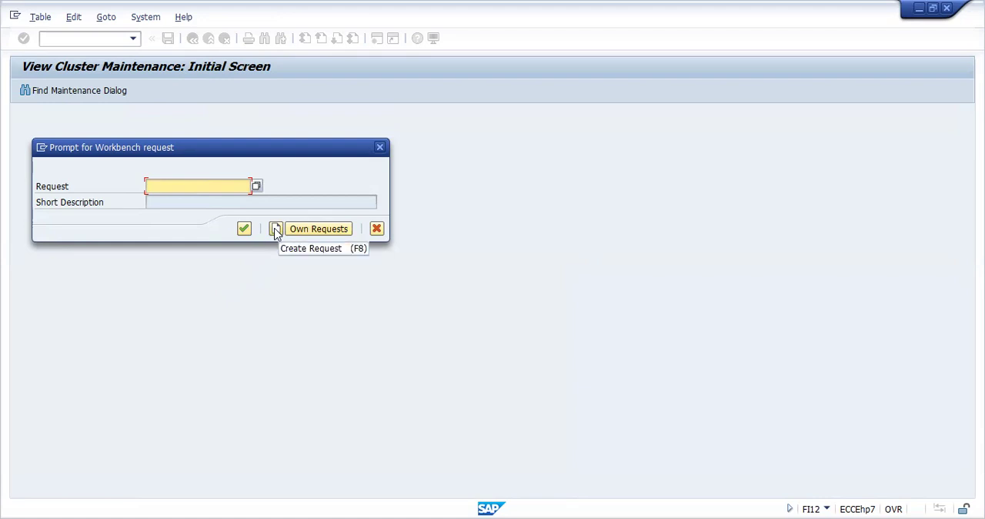
left_click(275, 229)
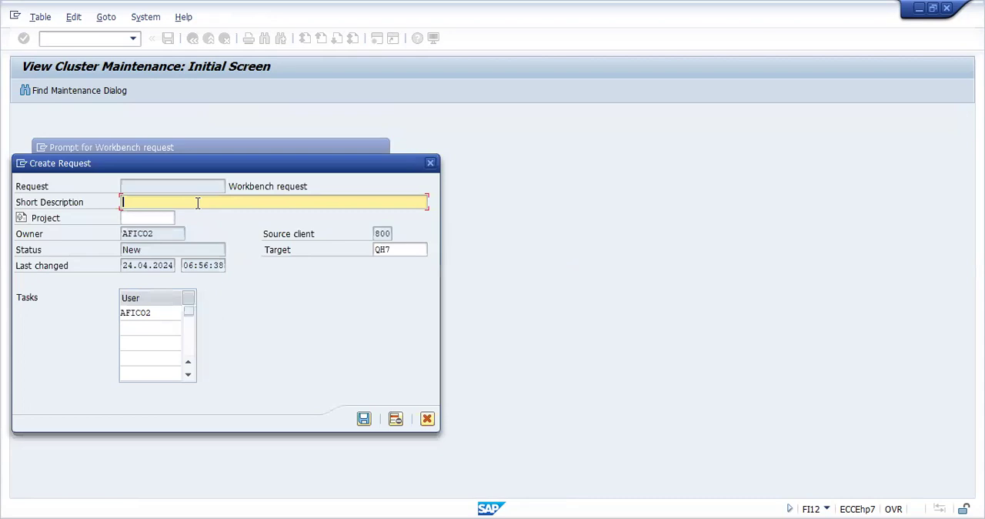
type("SAP PROJECT")
left_click(364, 418)
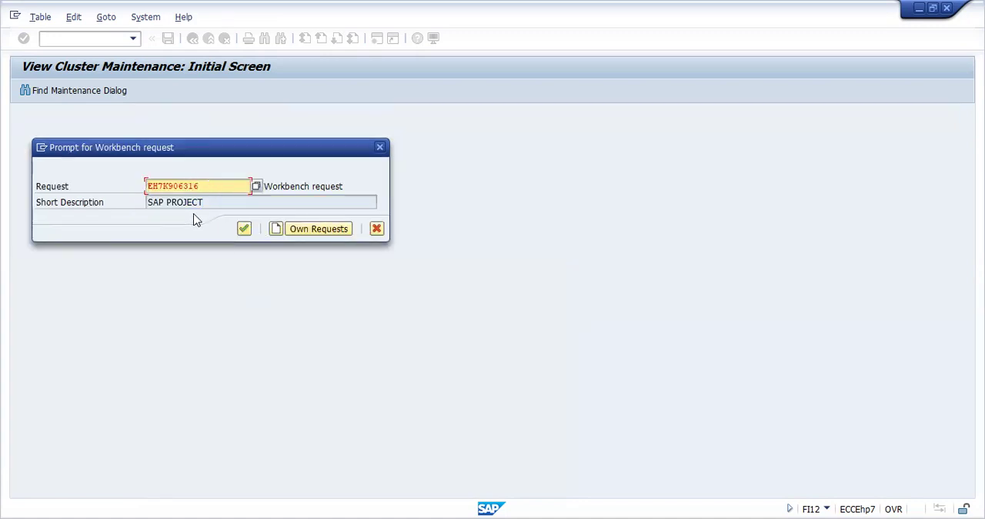
left_click(245, 228)
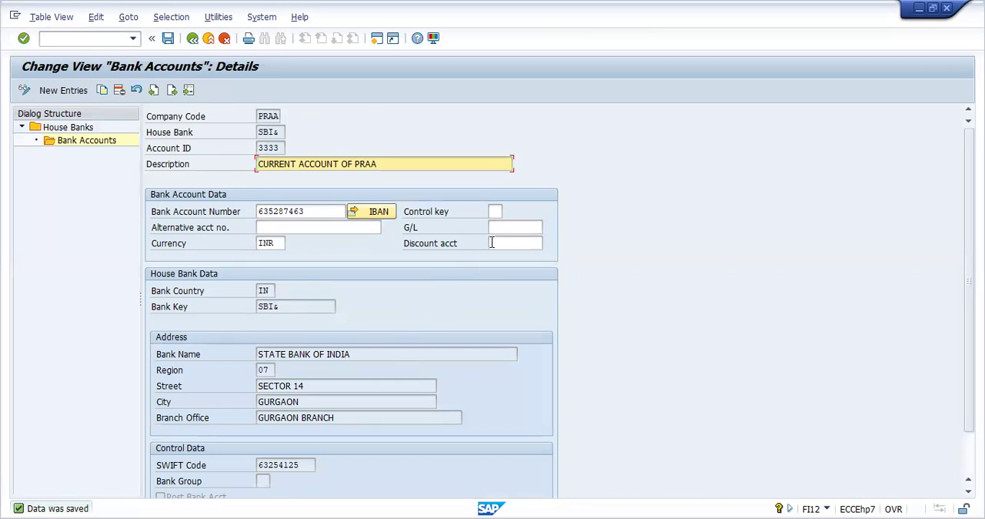
Step: Go to central G/L account maintenance (FS00)
left_click(98, 39)
type("/NFS00")
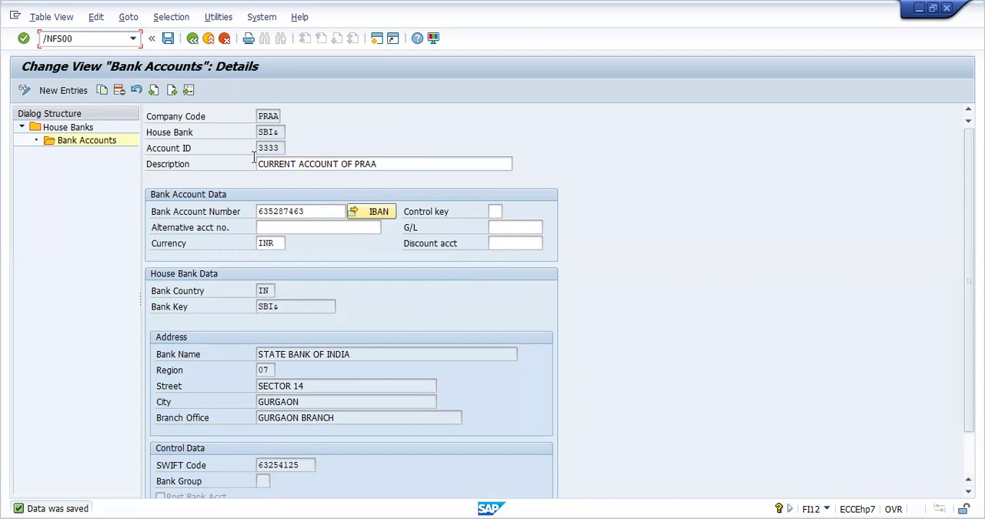
key("Return")
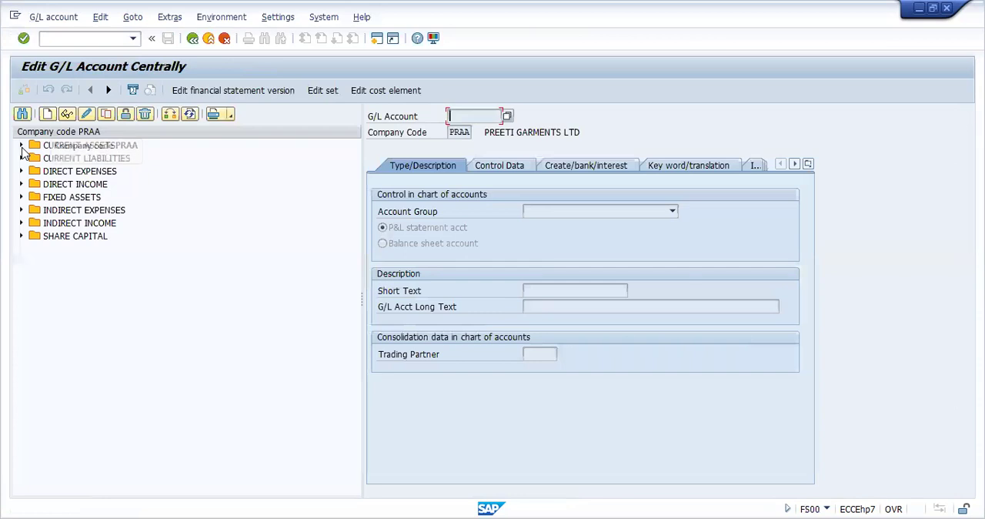
Step: Copy the CITI BANK ACCOUNT (0005) under current assets to new G/L account 6 in company code PRAA
left_click(21, 146)
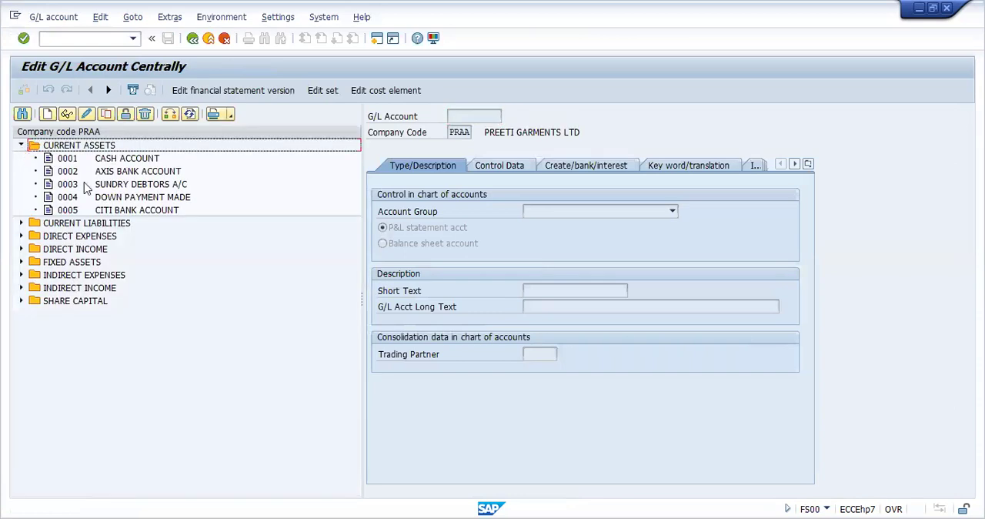
left_click(116, 210)
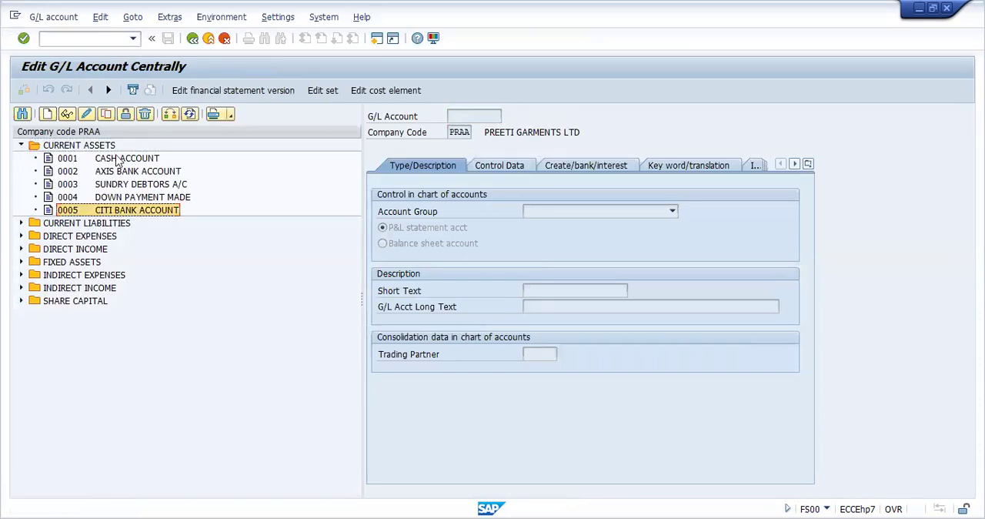
left_click(106, 114)
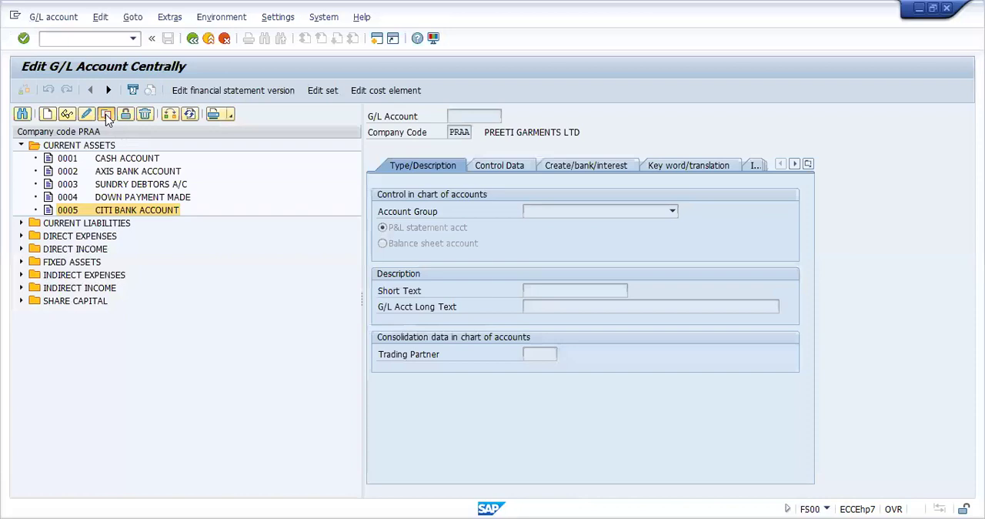
left_click(158, 234)
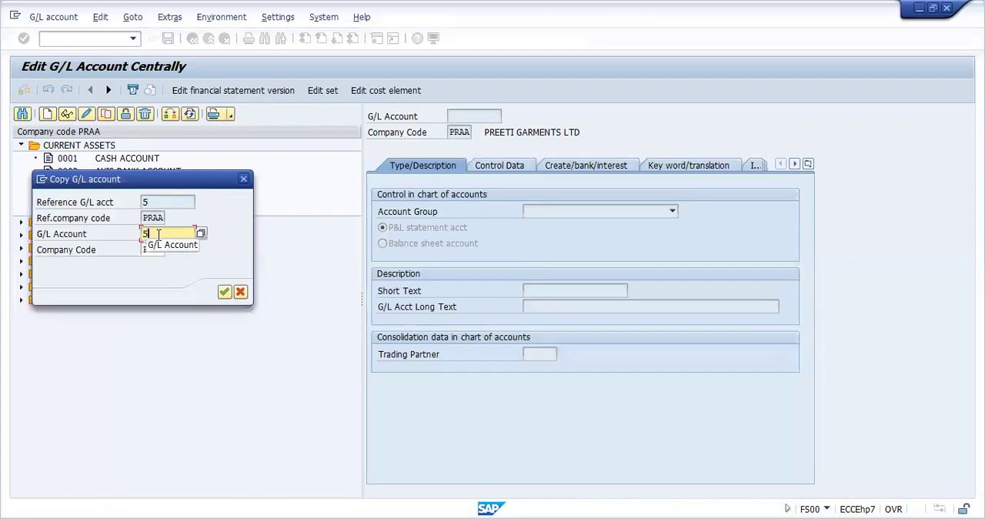
key("BackSpace")
type("6")
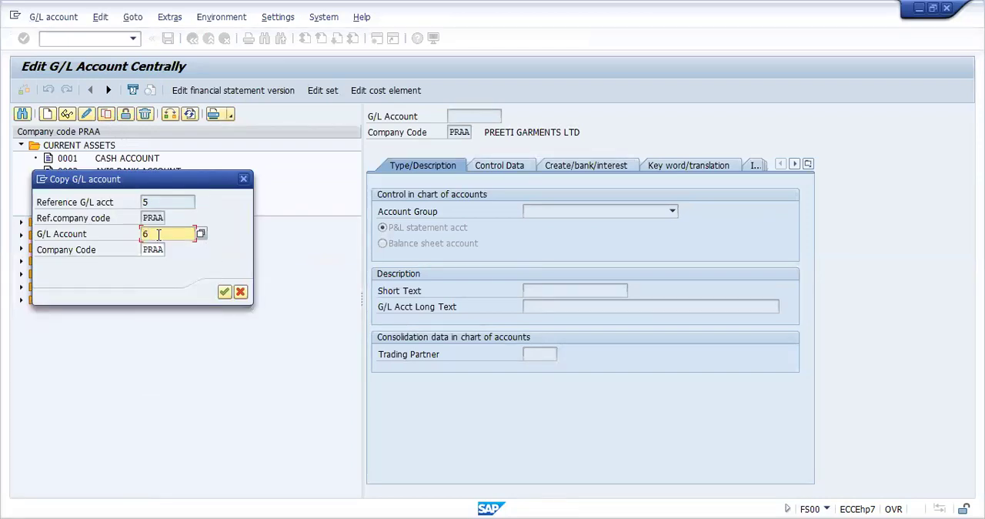
key("Return")
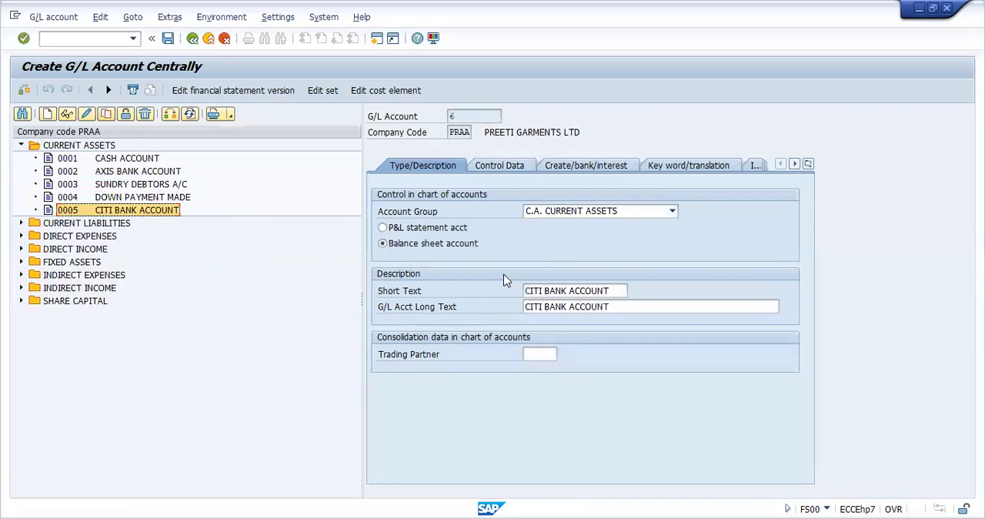
Step: Set the new G/L account's short text to STATE BANK OF INDIA and clear its long text
left_click(618, 290)
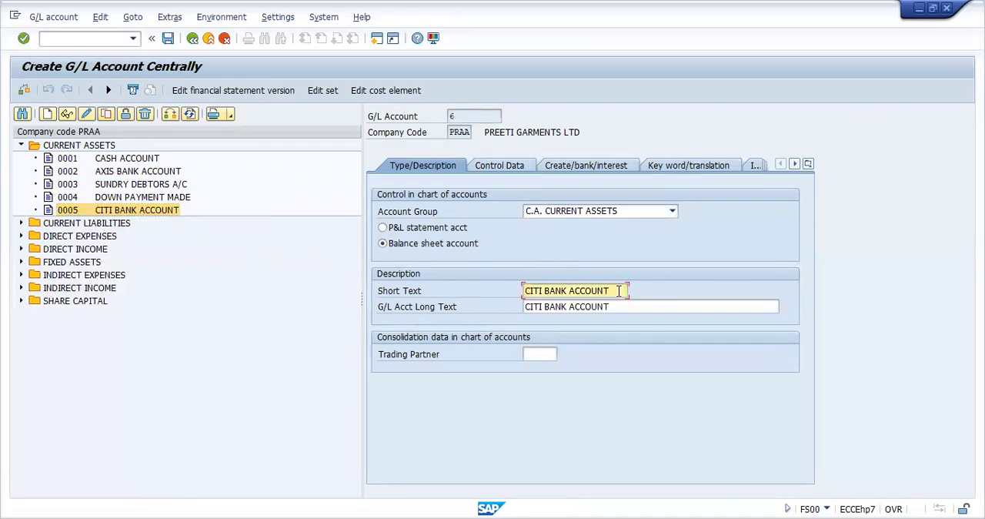
key("BackSpace")
key("BackSpace")
key("BackSpace")
key("BackSpace")
key("BackSpace")
key("BackSpace")
key("BackSpace")
key("BackSpace")
key("BackSpace")
key("BackSpace")
key("BackSpace")
key("BackSpace")
key("BackSpace")
key("BackSpace")
key("BackSpace")
key("BackSpace")
key("BackSpace")
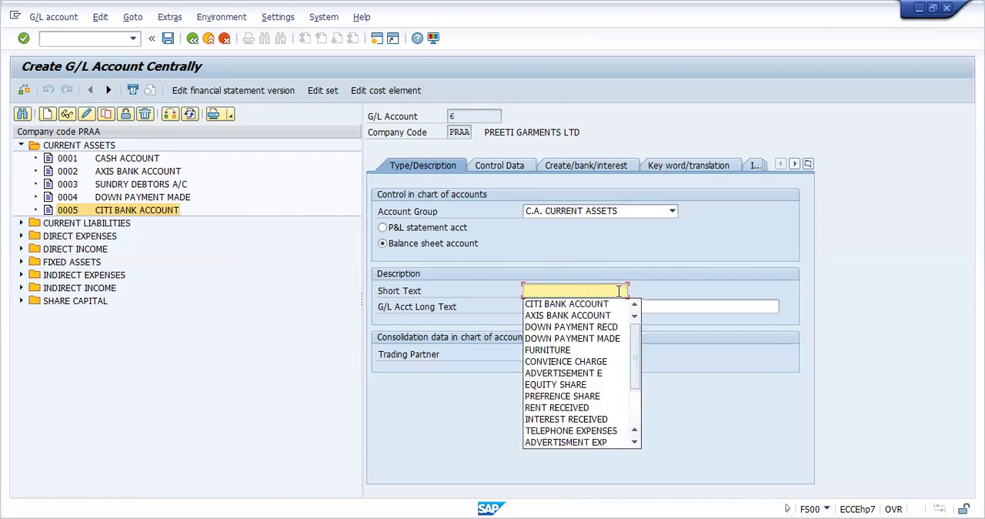
type("STATE")
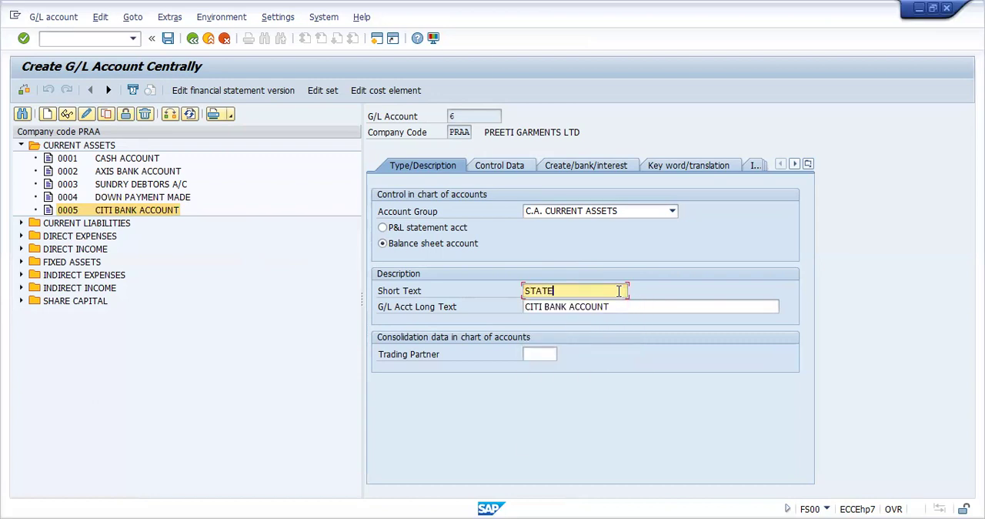
type(" BANK OF INDIA")
key("Tab")
key("Delete")
key("Delete")
key("Delete")
key("Delete")
key("Delete")
key("Delete")
key("Delete")
key("Delete")
key("Delete")
key("Delete")
key("Delete")
key("Delete")
key("Delete")
key("Delete")
key("Delete")
key("Delete")
key("Delete")
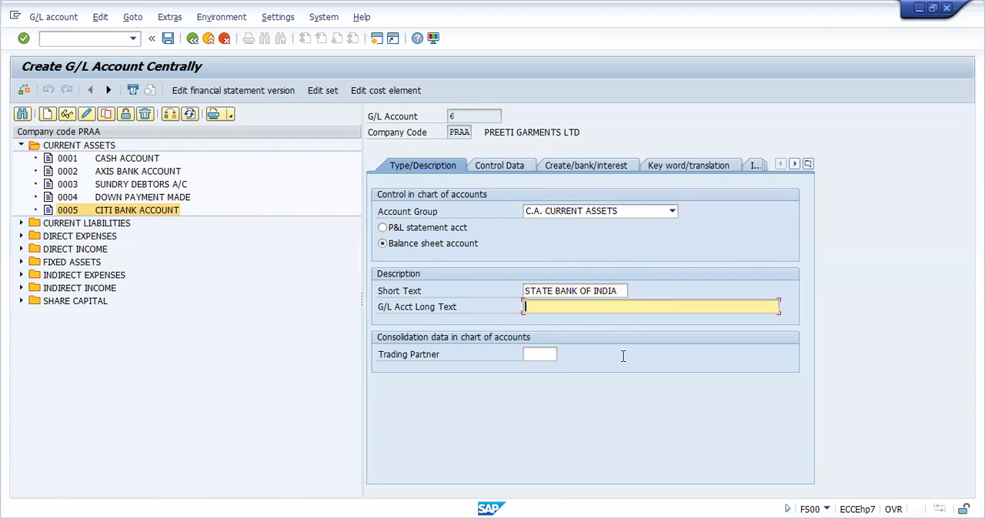
Step: Assign house bank SBI& and account ID 3333 to the new State Bank of India G/L account and save it
left_click(609, 170)
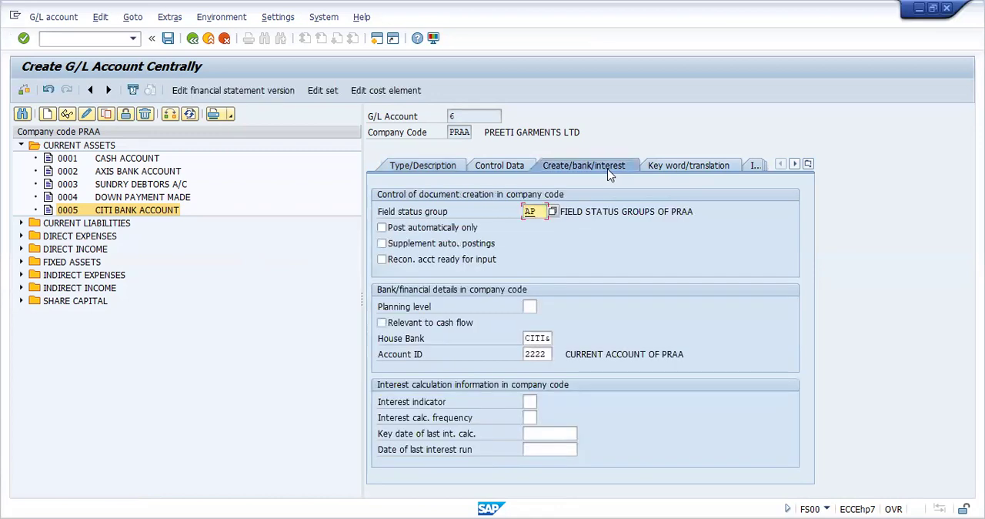
left_click(550, 337)
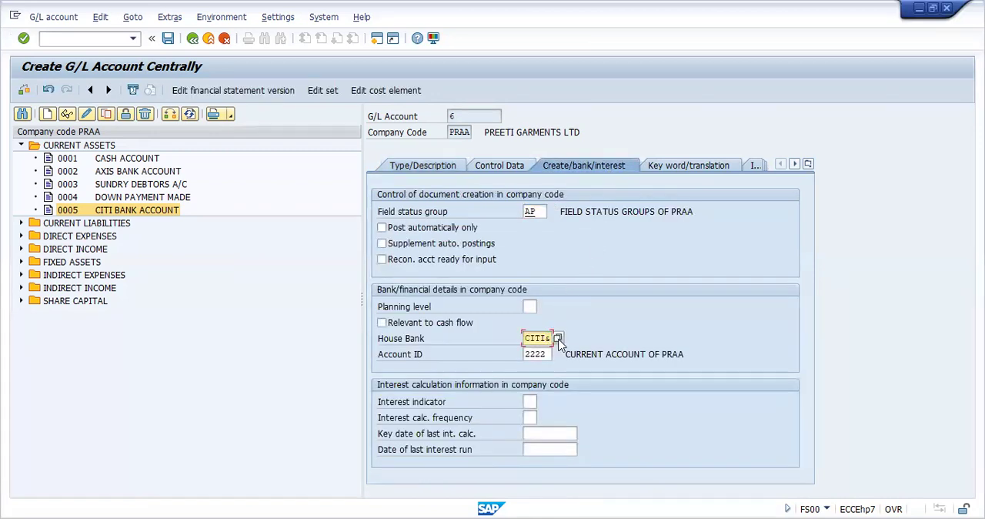
key("Return")
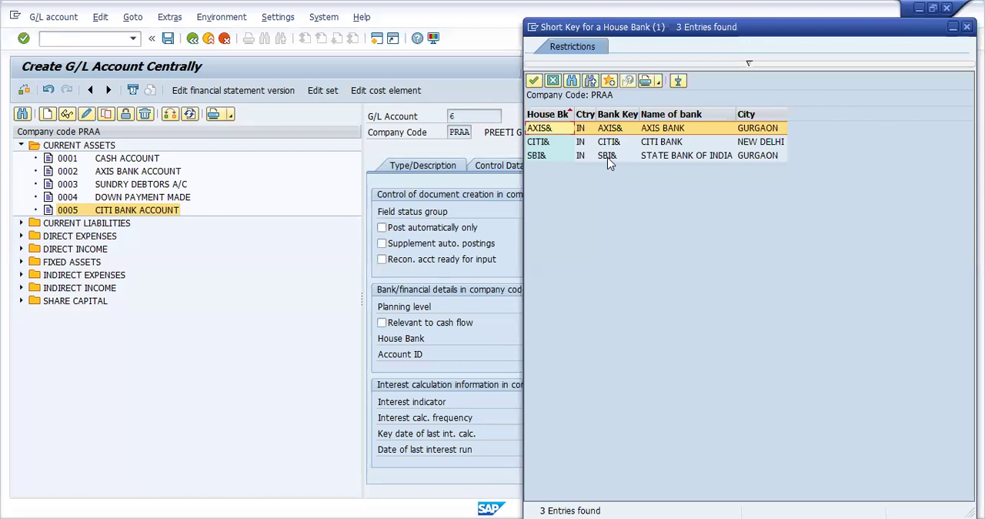
double_click(608, 156)
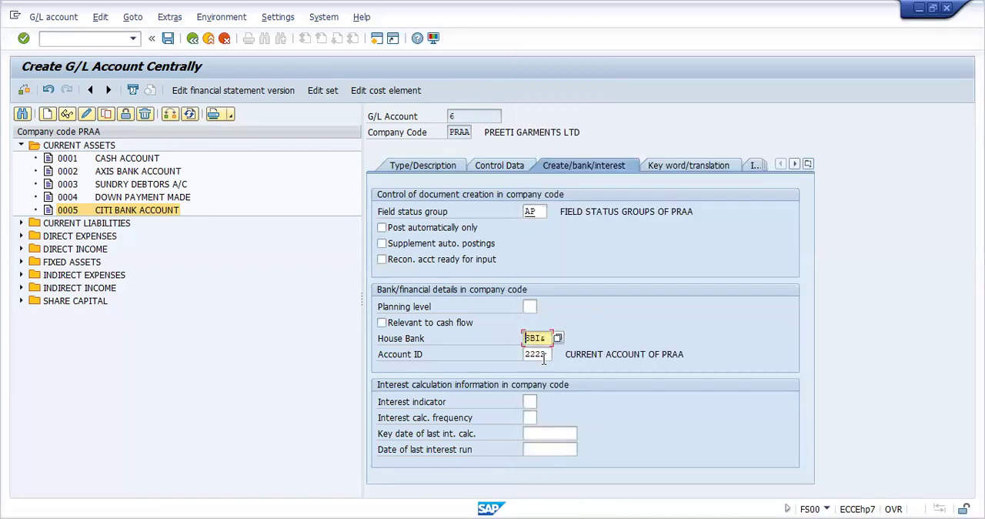
left_click(542, 357)
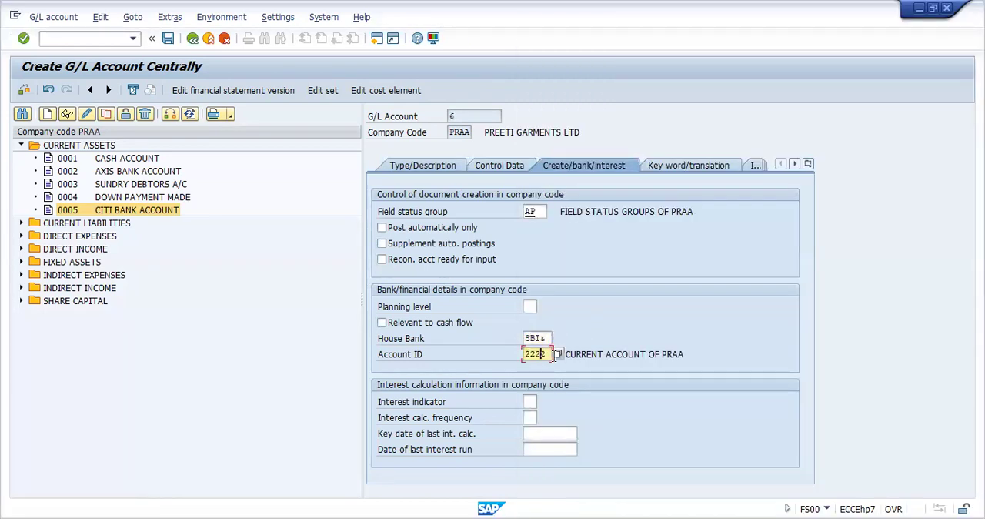
key("Return")
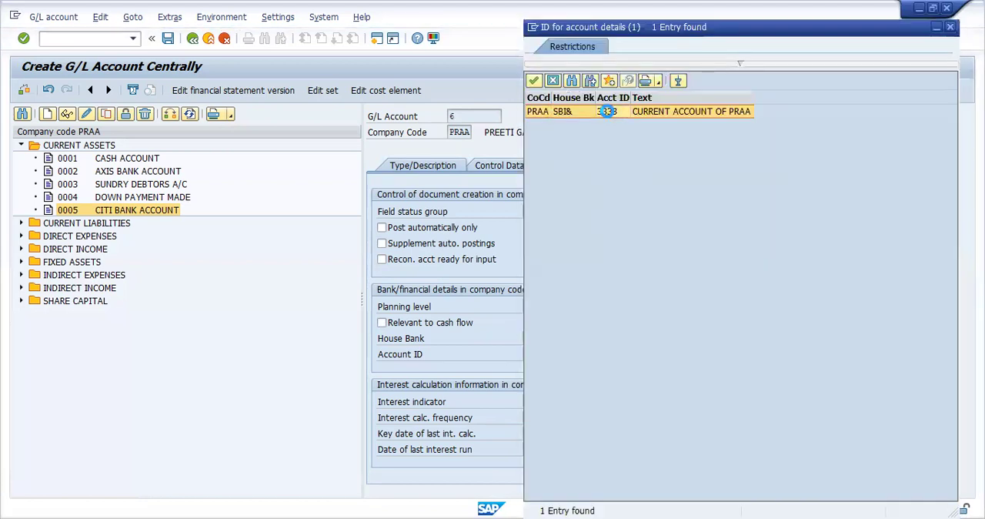
double_click(607, 110)
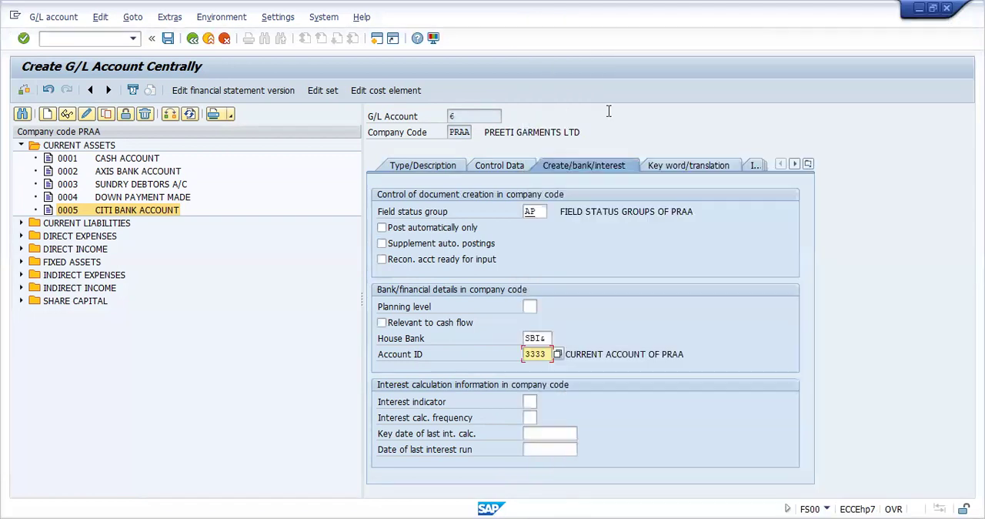
left_click(168, 42)
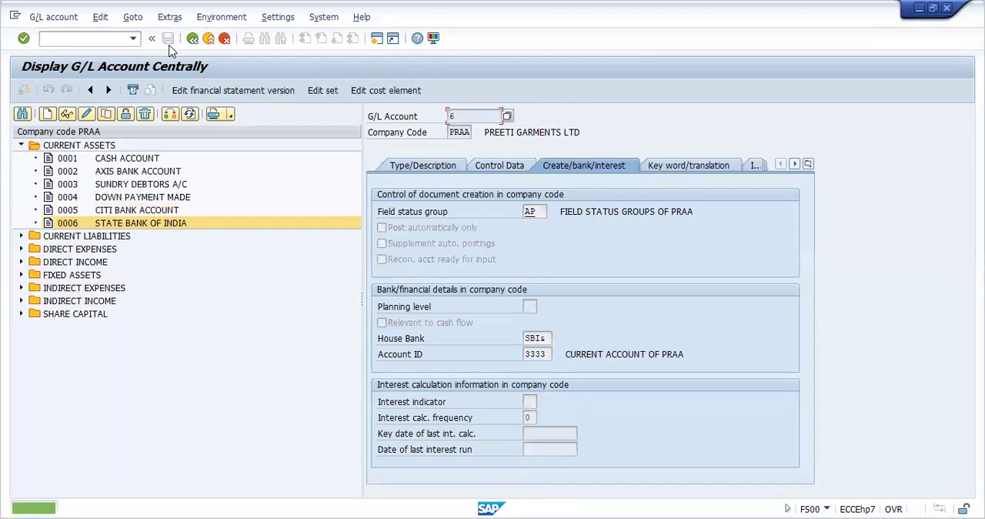
Step: Go to house bank maintenance (FI12) for company code PRAA
left_click(96, 40)
type("/NF")
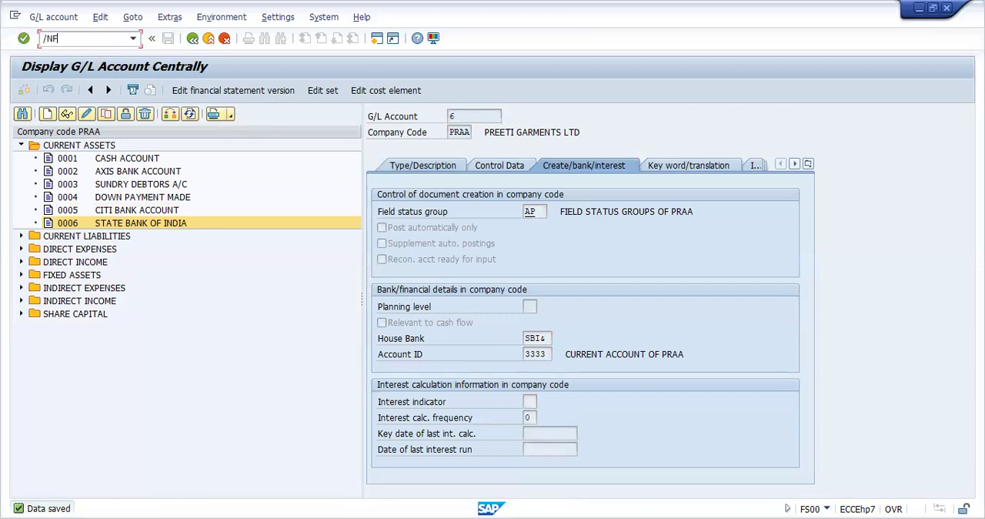
type("I12")
key("Return")
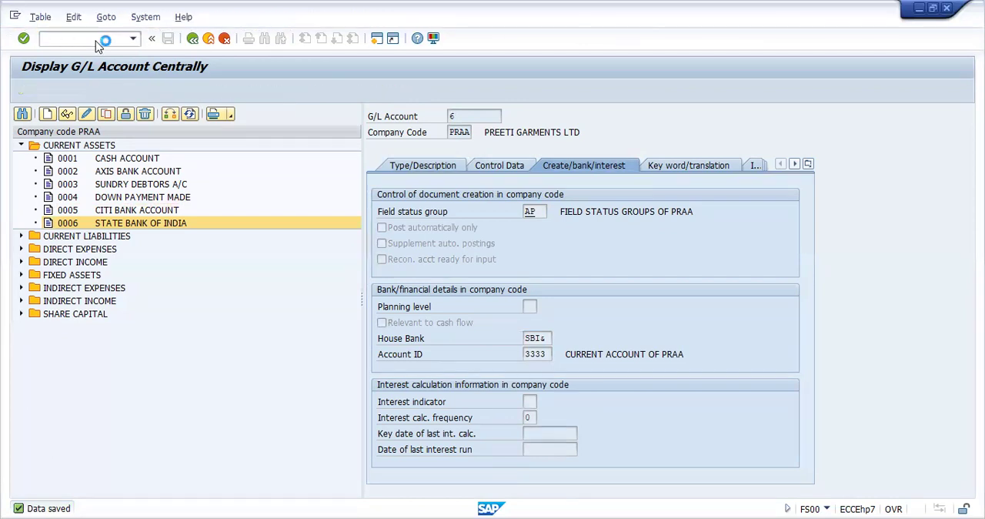
key("Return")
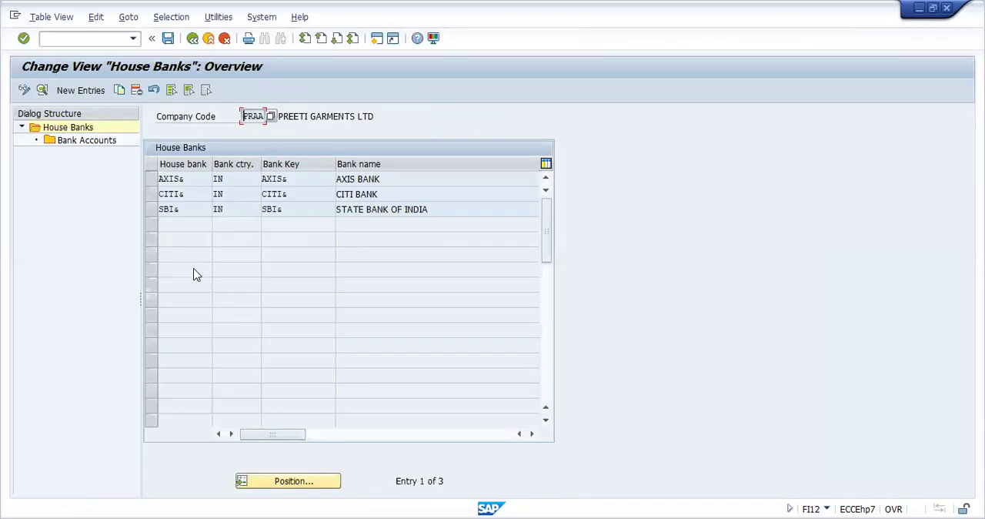
Step: Set G/L account 6 on the SBI& house bank's account and save it under the SAP PROJECT request, agreeing to transport the IBAN
left_click(151, 209)
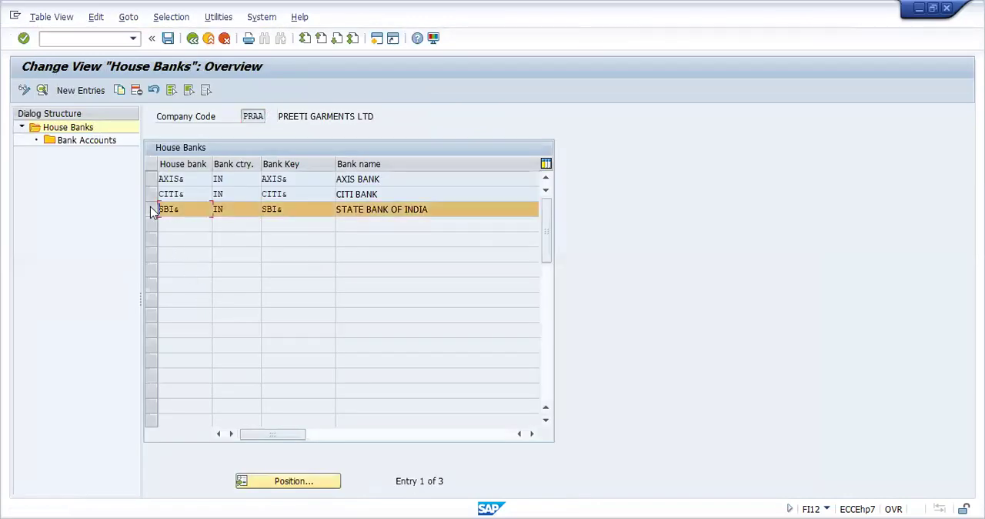
double_click(85, 142)
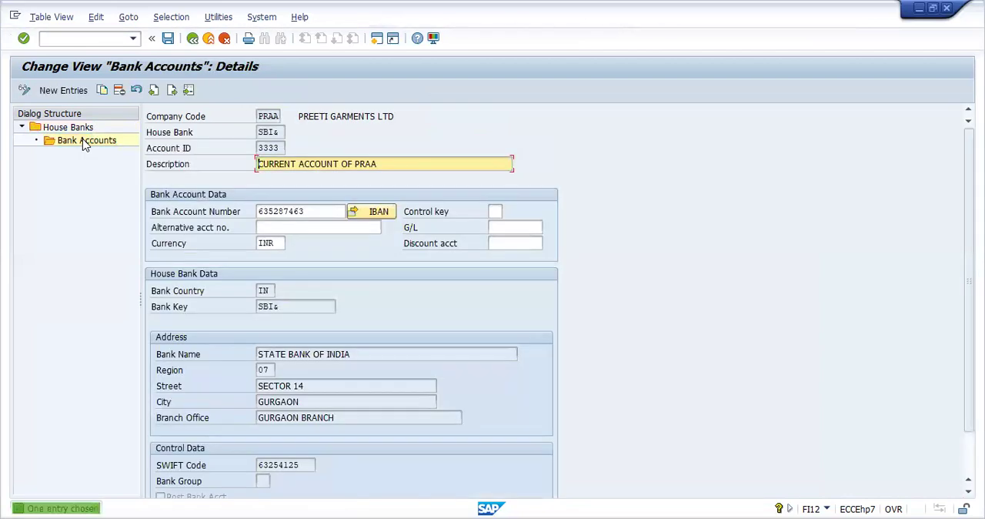
left_click(513, 228)
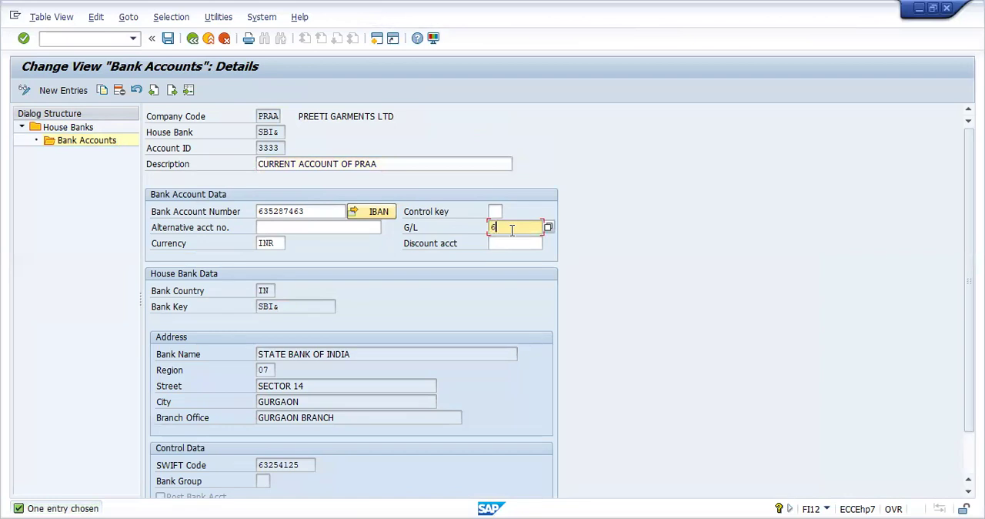
left_click(166, 46)
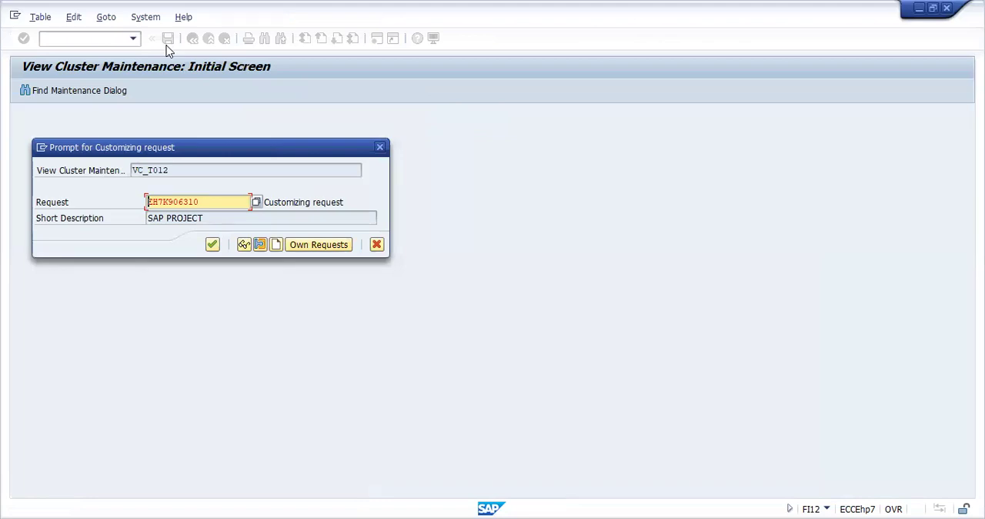
left_click(212, 244)
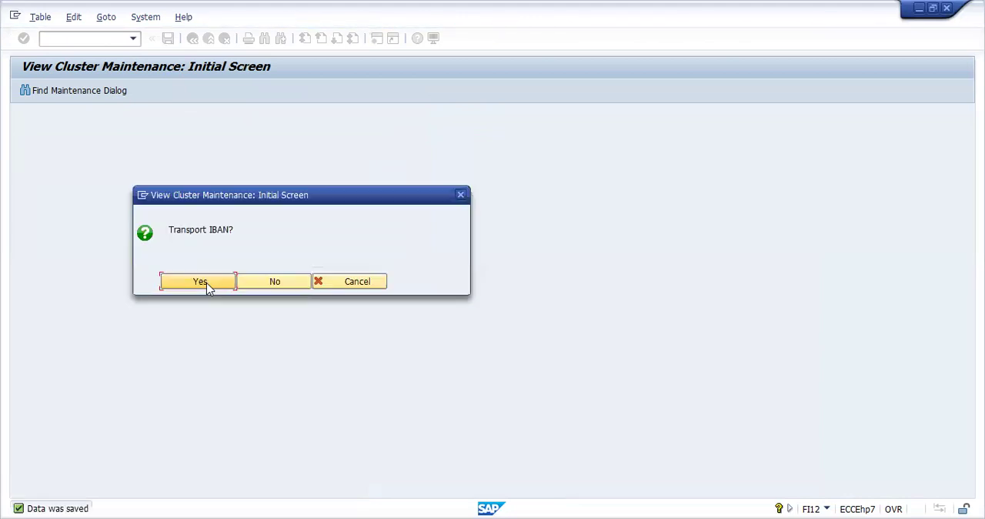
left_click(202, 281)
left_click(245, 229)
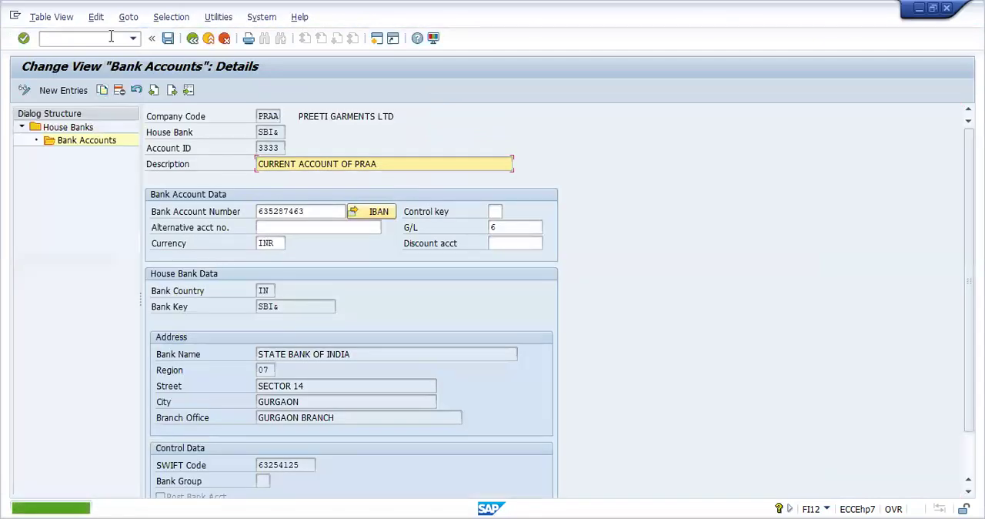
Step: Go to the payment program configuration (FBZP) and open bank determination
left_click(109, 38)
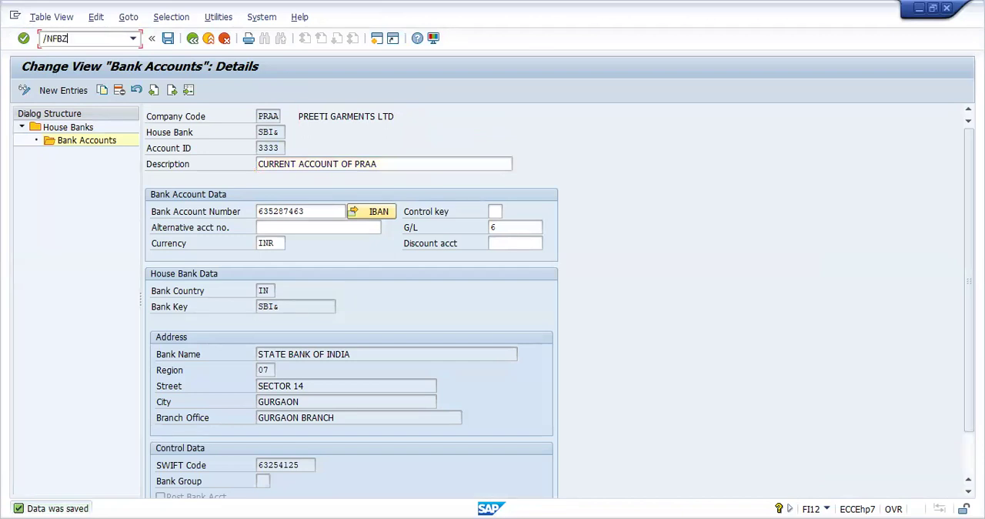
key("Return")
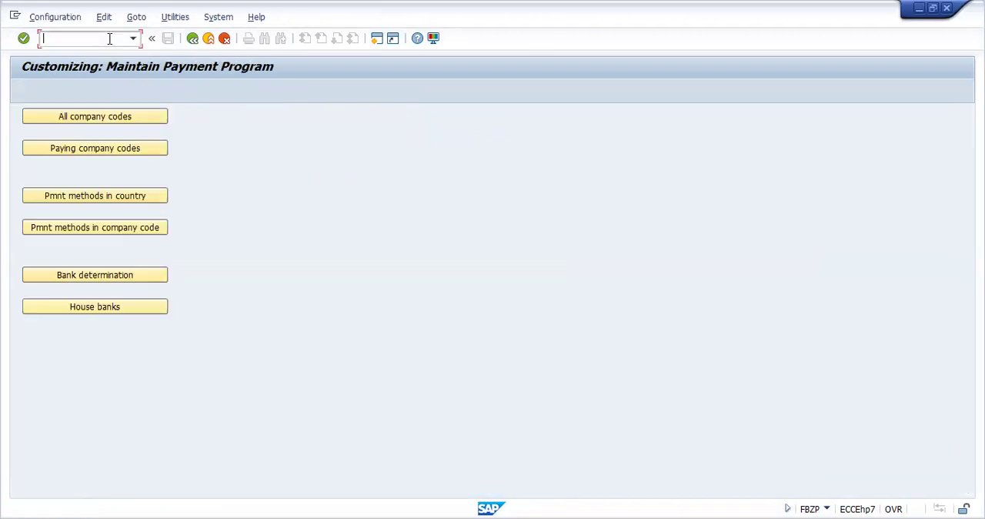
left_click(111, 277)
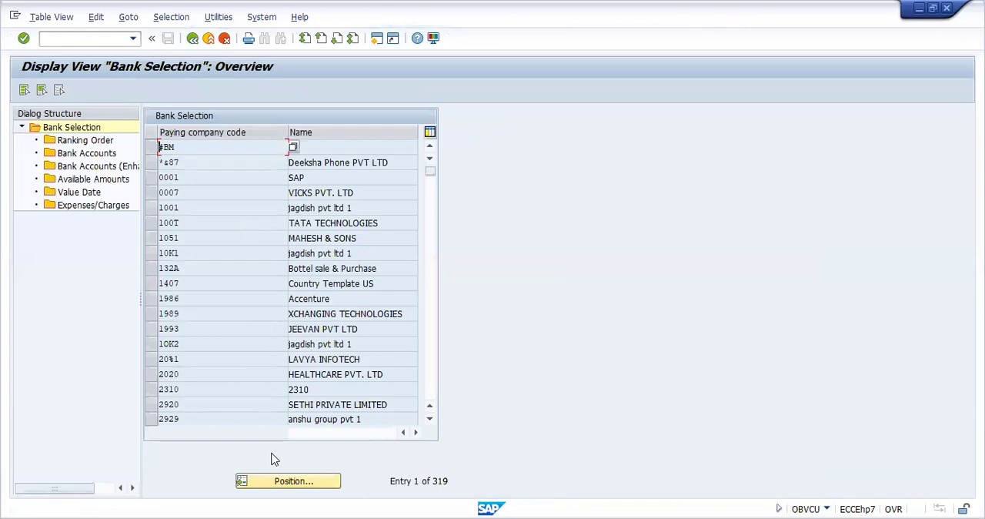
Step: Find paying company code PRAA in the bank selection list and open its ranking order
left_click(279, 482)
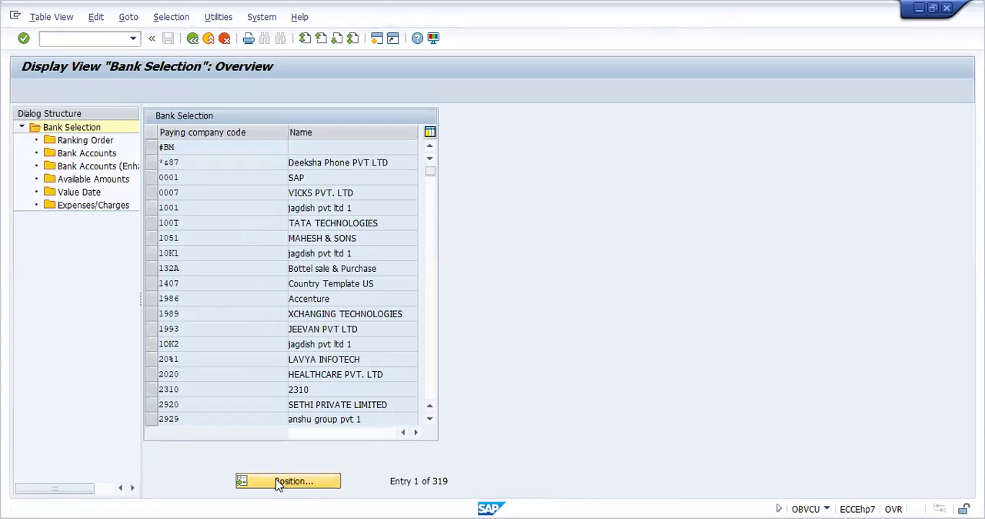
type("PRAA")
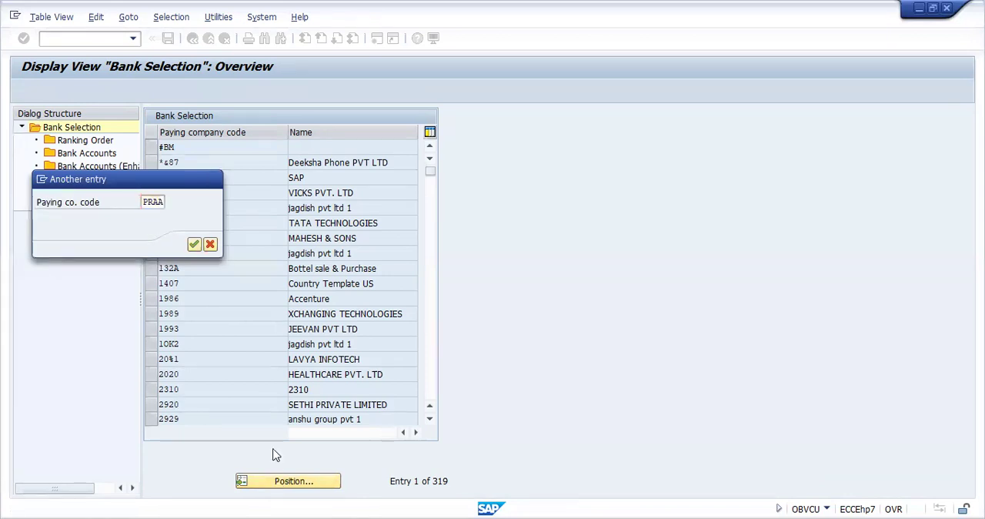
key("Return")
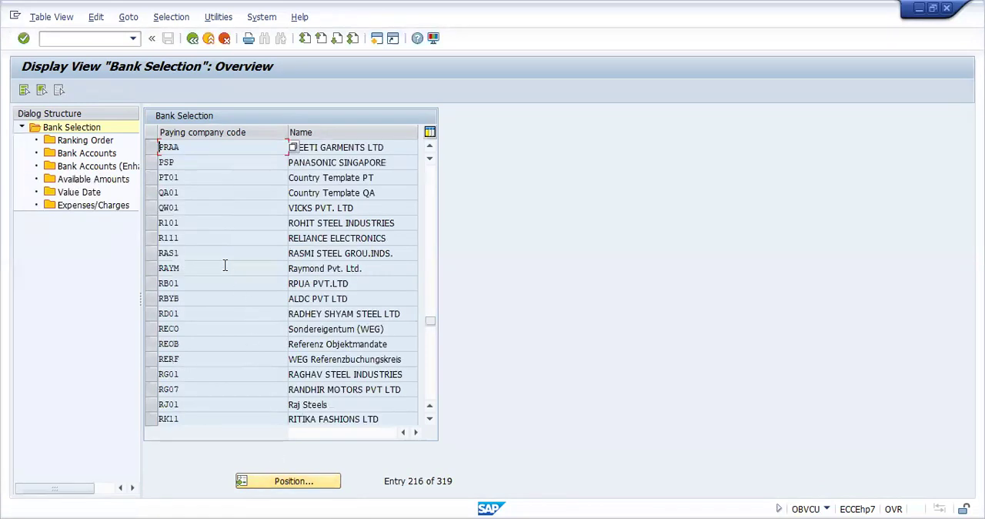
left_click(151, 148)
double_click(101, 145)
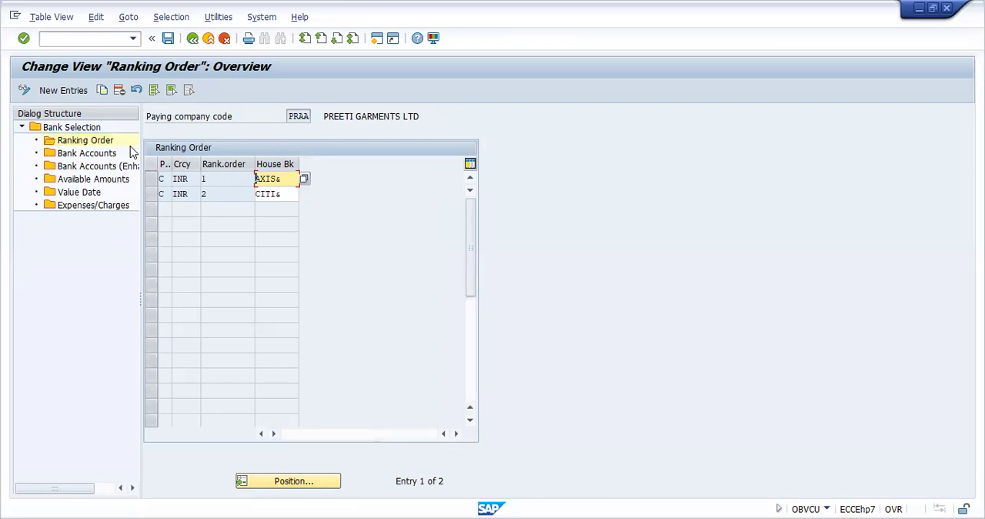
Step: Add a ranking order entry with payment method C, currency INR, rank 3 and house bank SBI&, and save it under the SAP PROJECT request
left_click(80, 90)
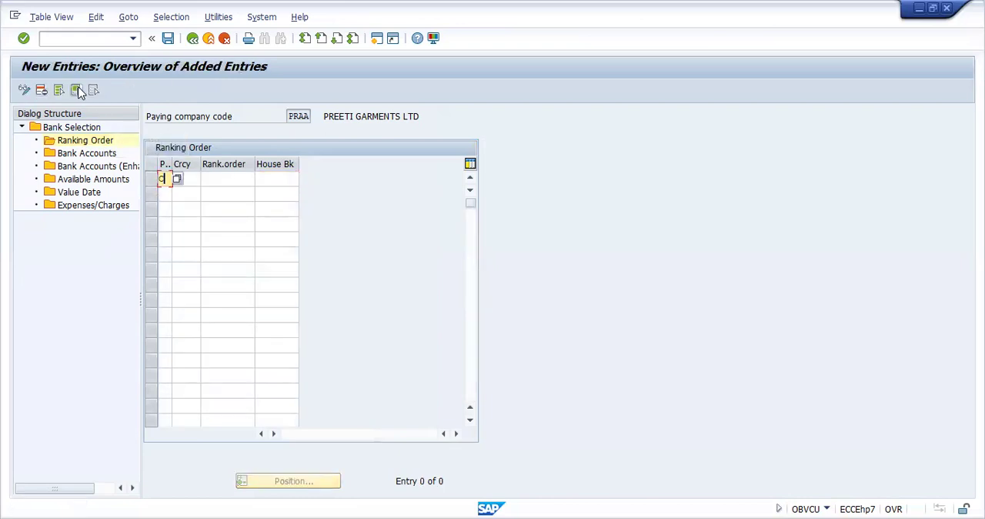
type("C")
type("INR")
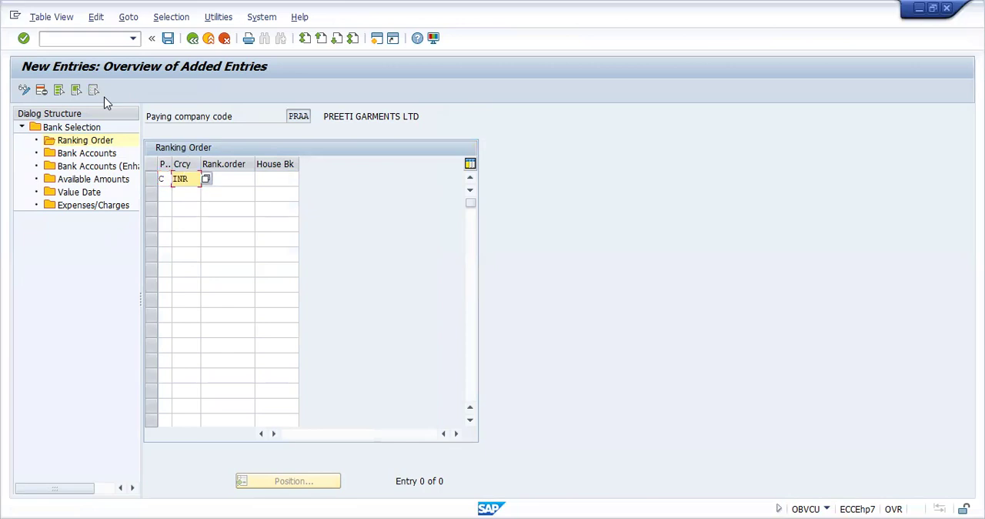
key("Tab")
type("3")
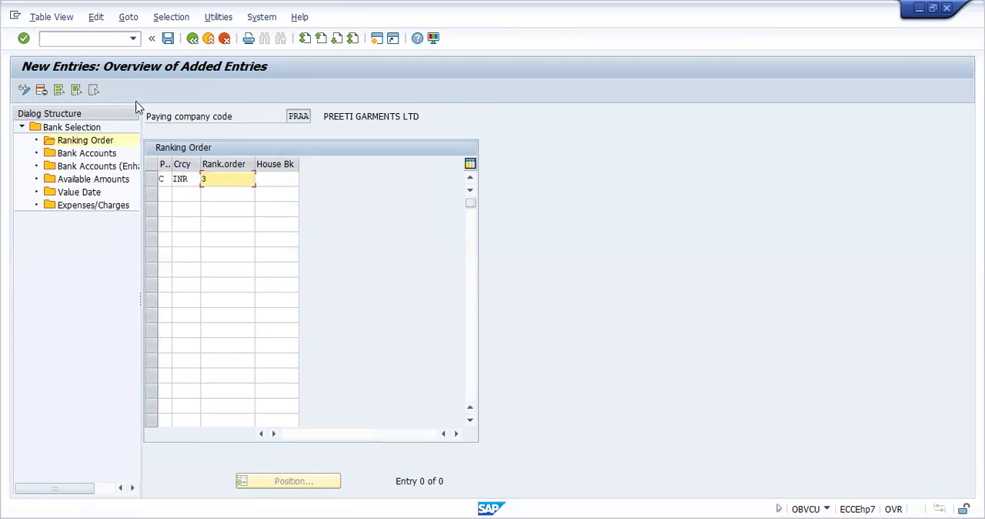
left_click(286, 179)
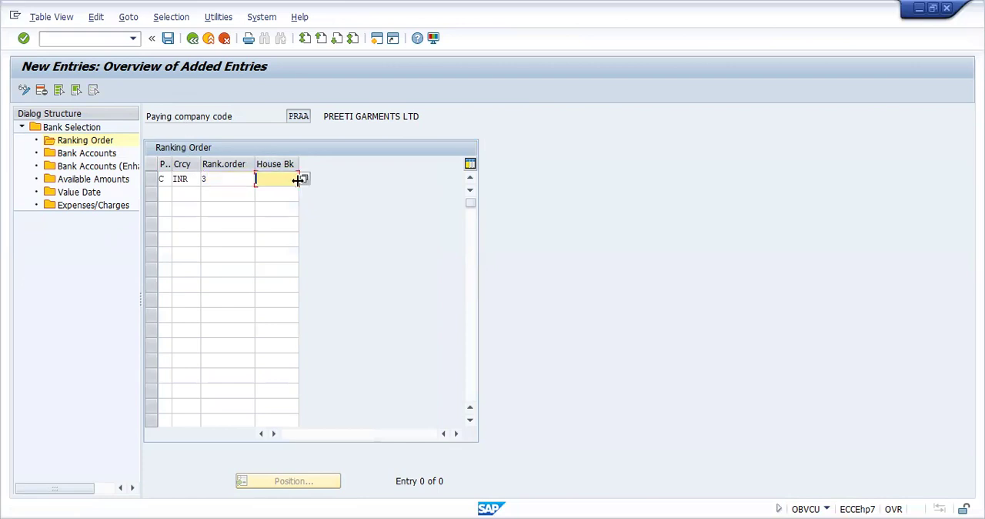
left_click(303, 180)
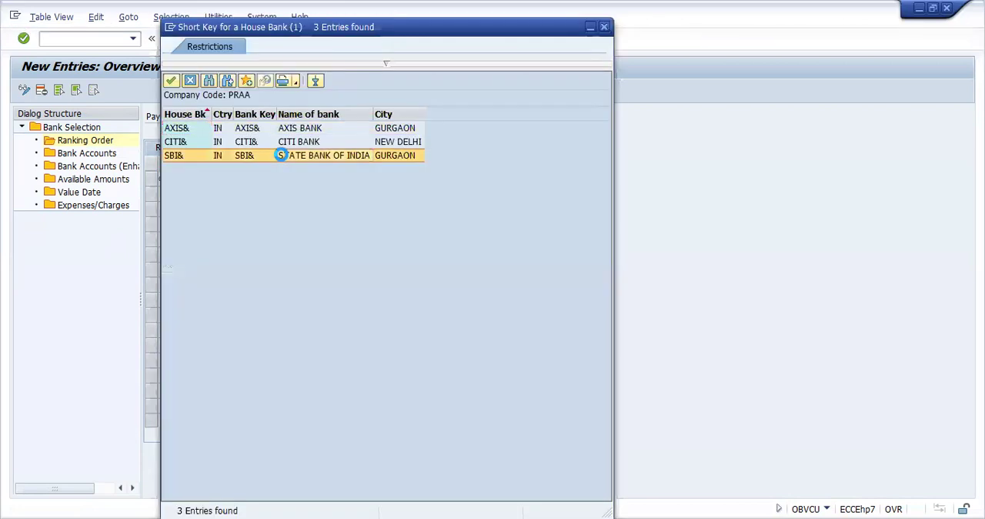
double_click(277, 156)
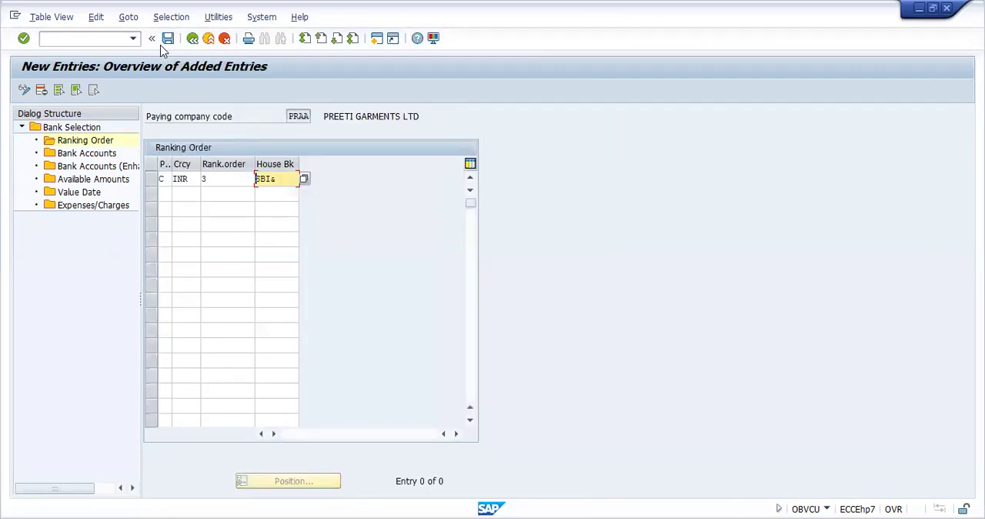
left_click(163, 43)
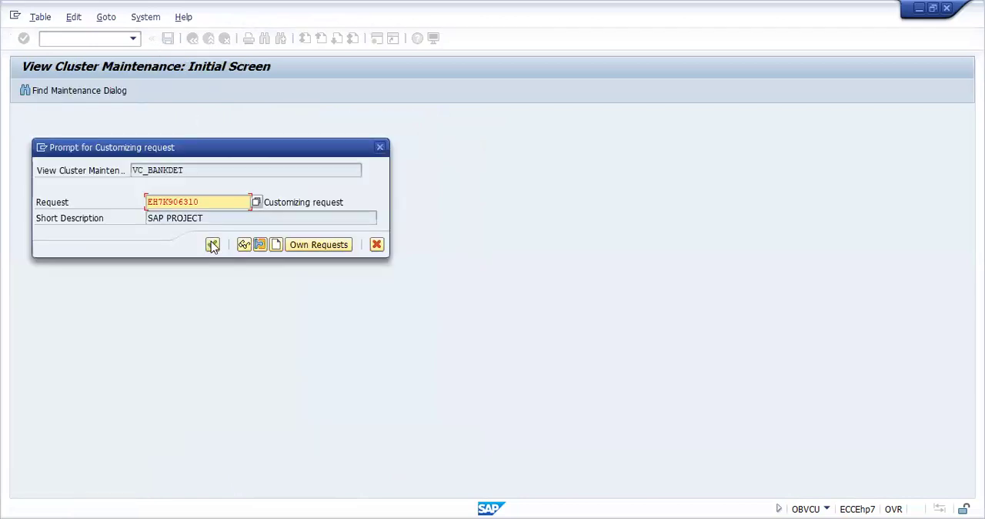
left_click(212, 243)
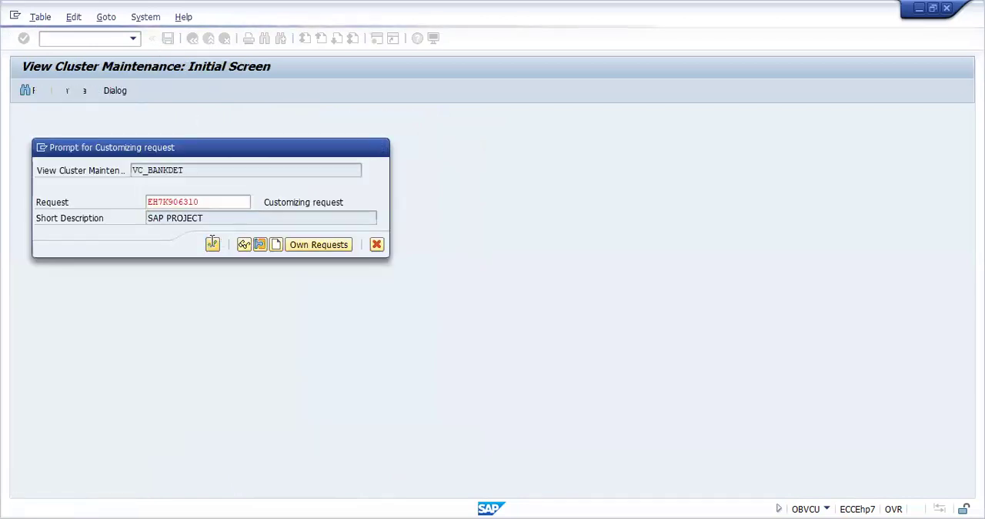
Step: Add a bank accounts entry for paying company code PRAA with house bank SBI&, payment method C and currency INR
left_click(154, 183)
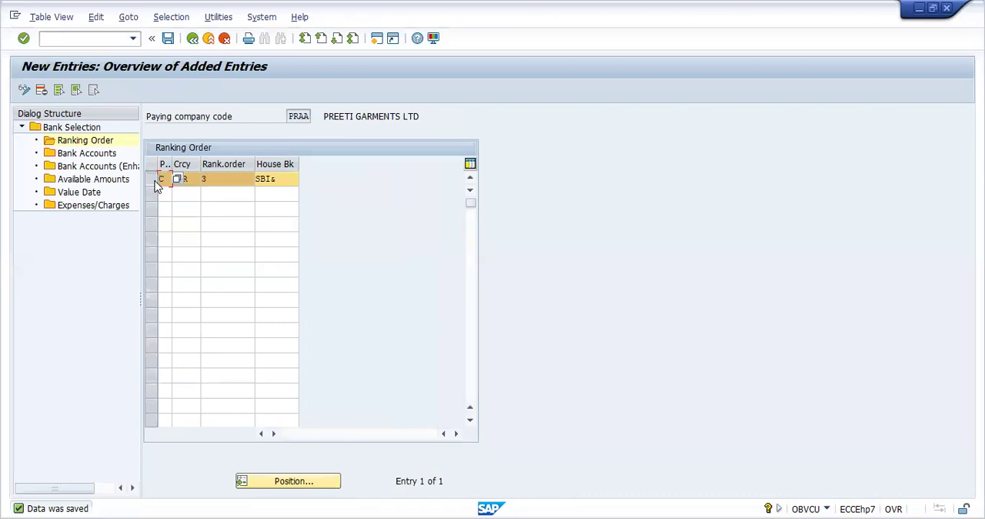
left_click(89, 156)
double_click(89, 156)
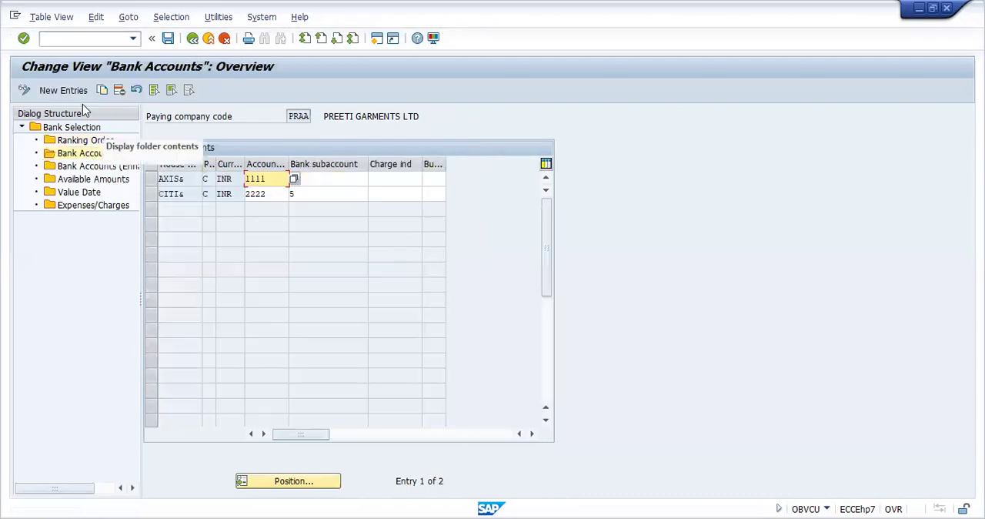
left_click(77, 93)
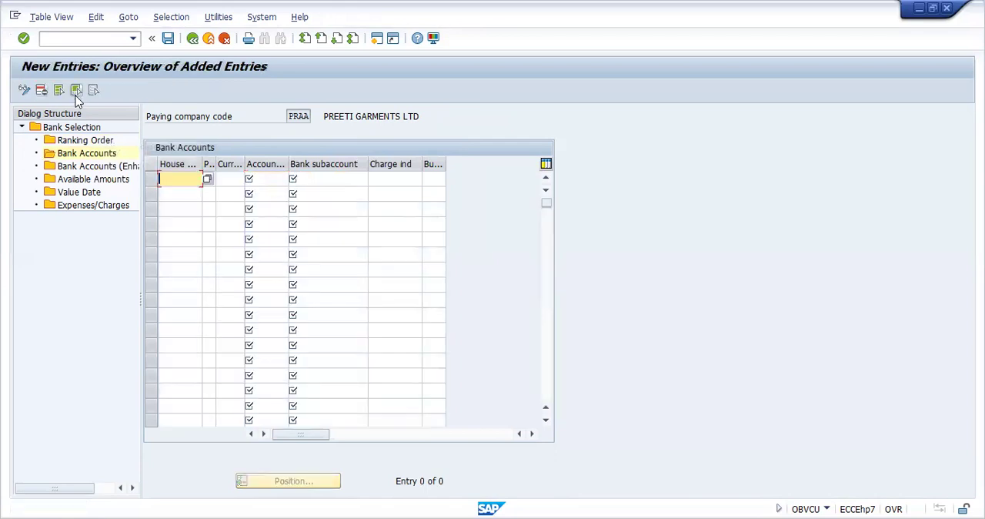
left_click(207, 179)
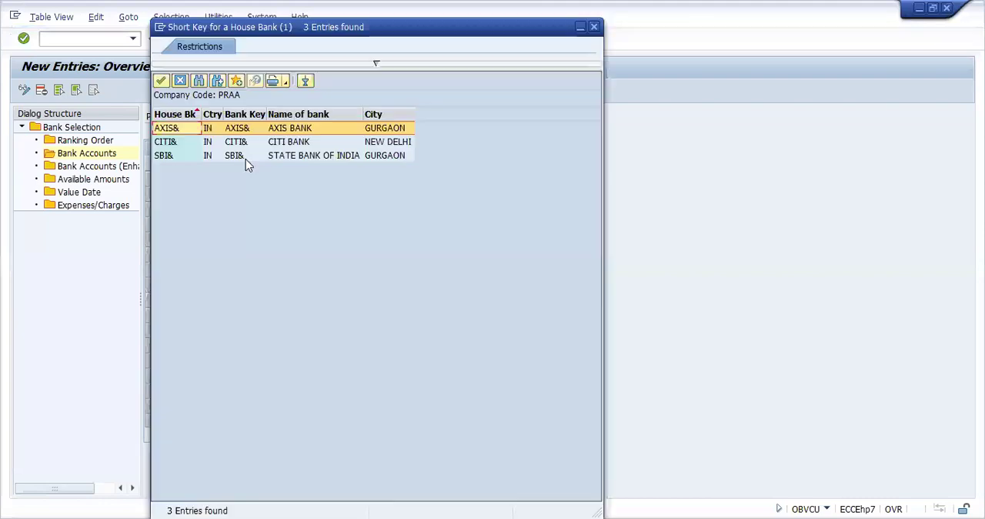
left_click(243, 156)
double_click(245, 157)
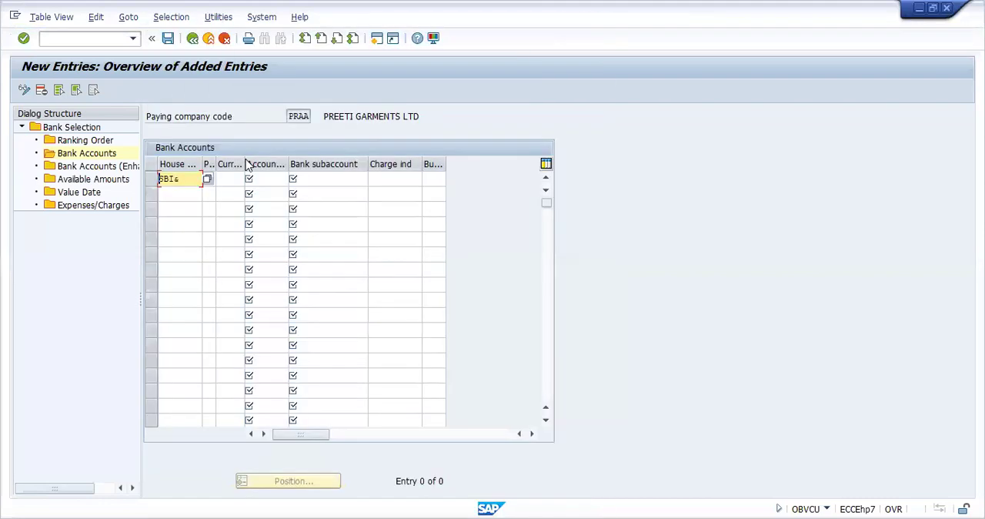
key("Tab")
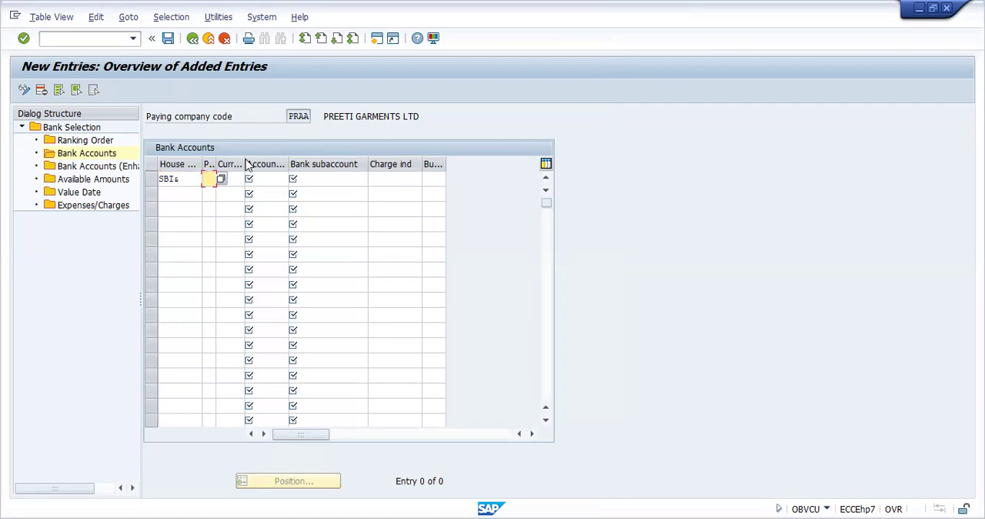
key("Tab")
type("INR")
key("Tab")
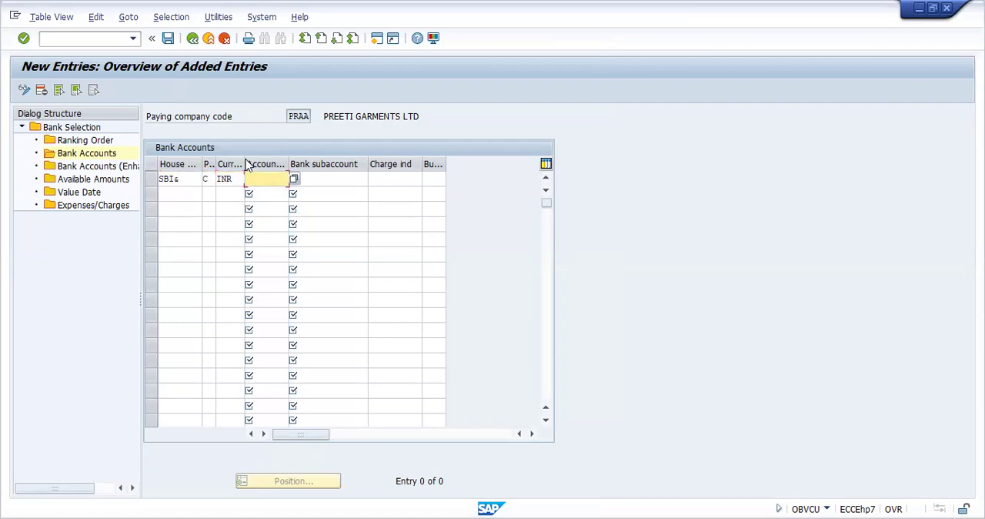
Step: Set the SBI& entry's account ID to 3333 and its bank subaccount to G/L account 6, and save it
left_click(292, 181)
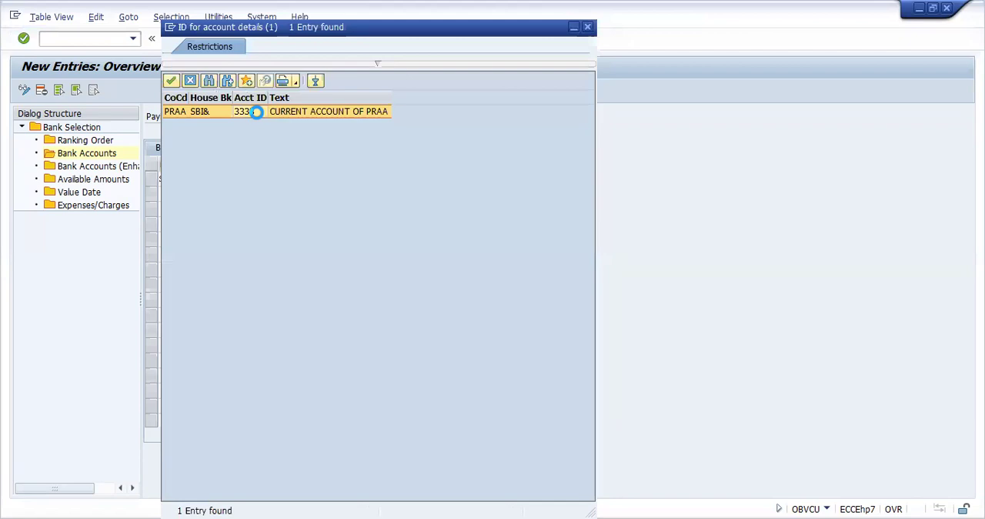
double_click(256, 111)
left_click(334, 180)
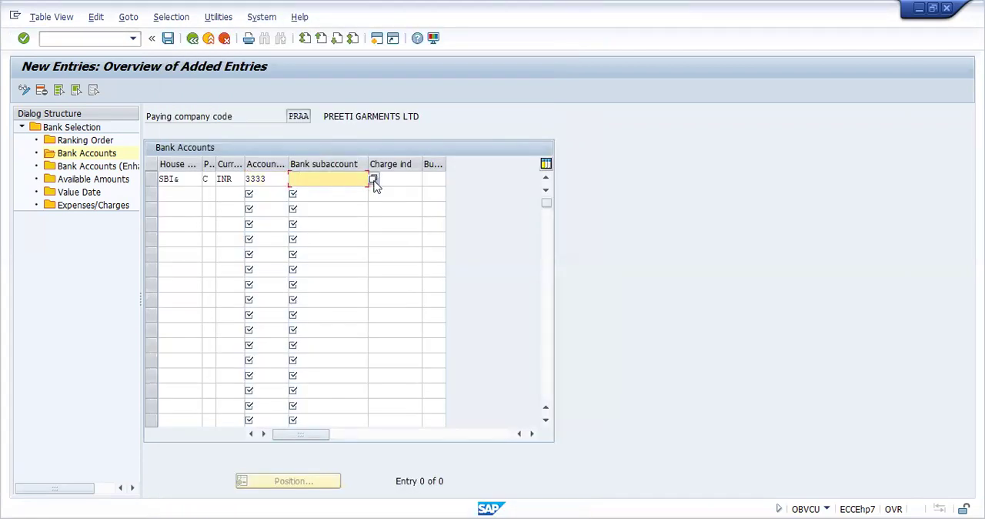
left_click(373, 180)
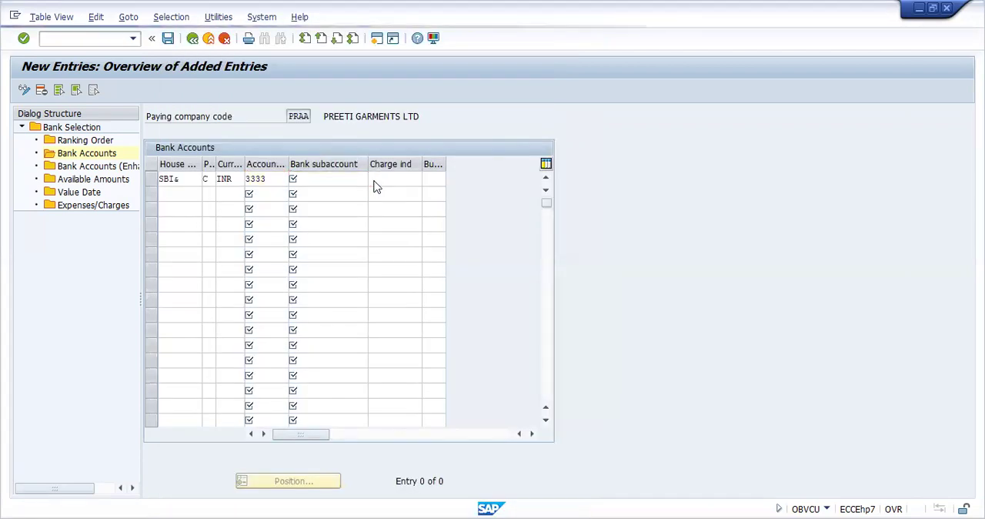
left_click(554, 345)
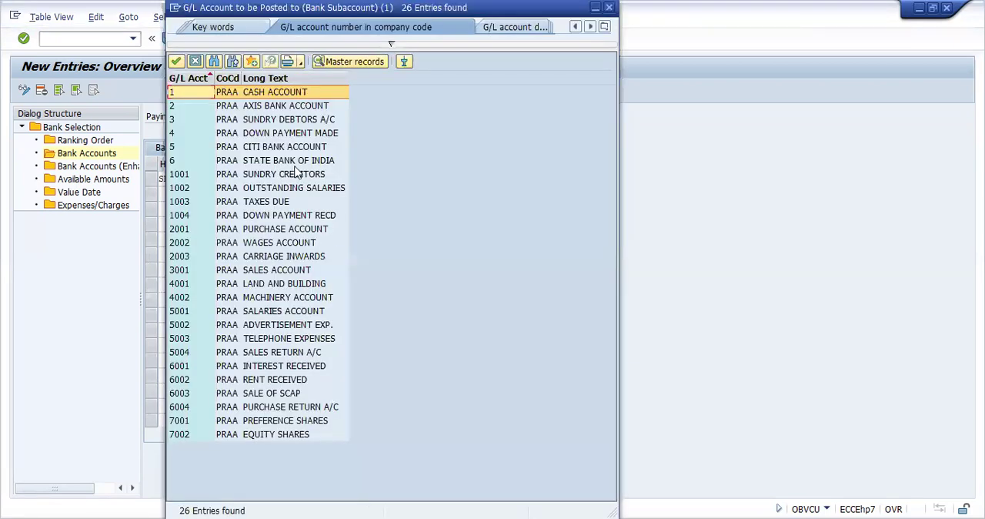
left_click(295, 163)
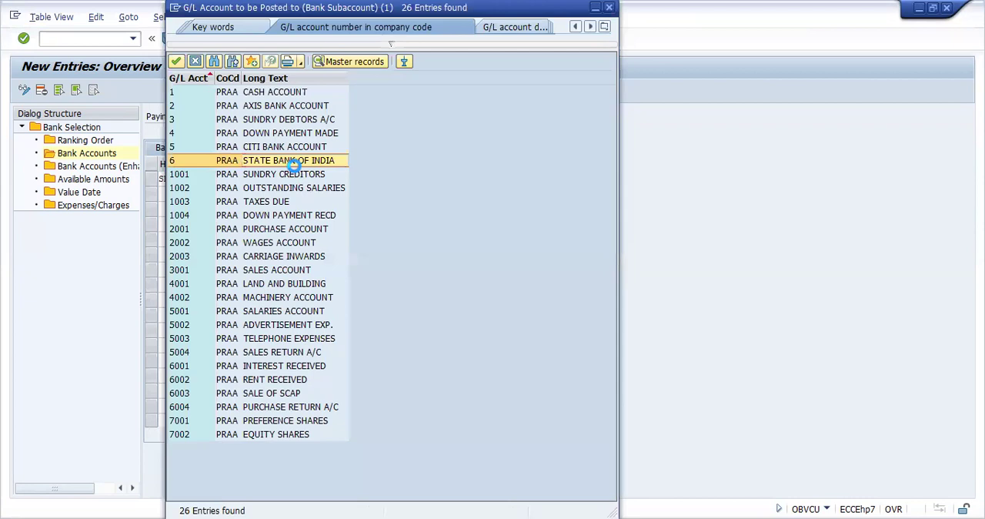
double_click(295, 165)
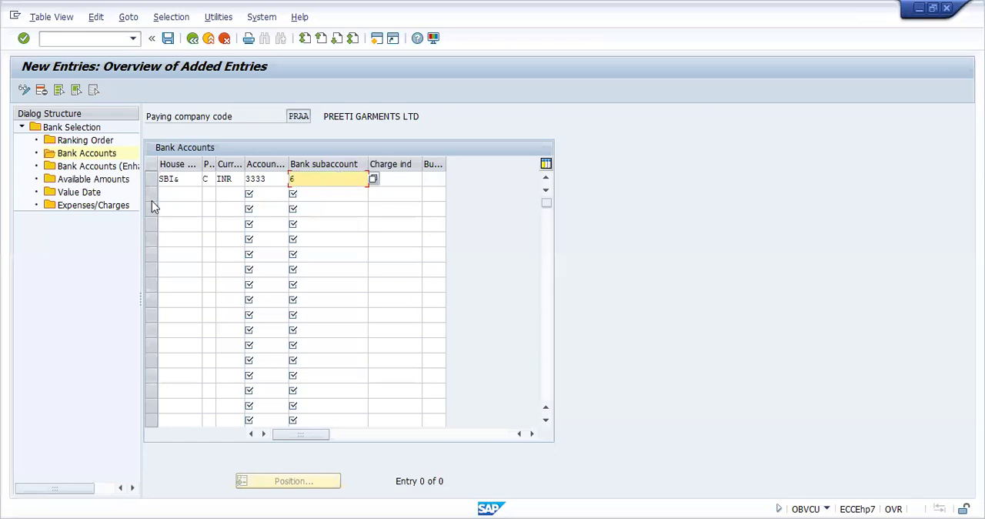
left_click(169, 42)
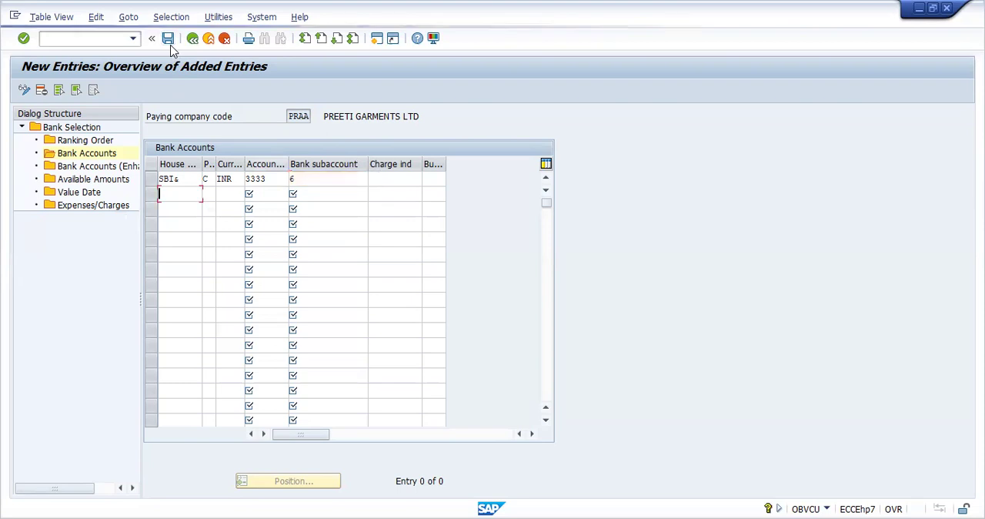
Step: Go to check lots (FCHI) and choose house bank SBI& with account ID 3333 for company code PRAA
left_click(109, 40)
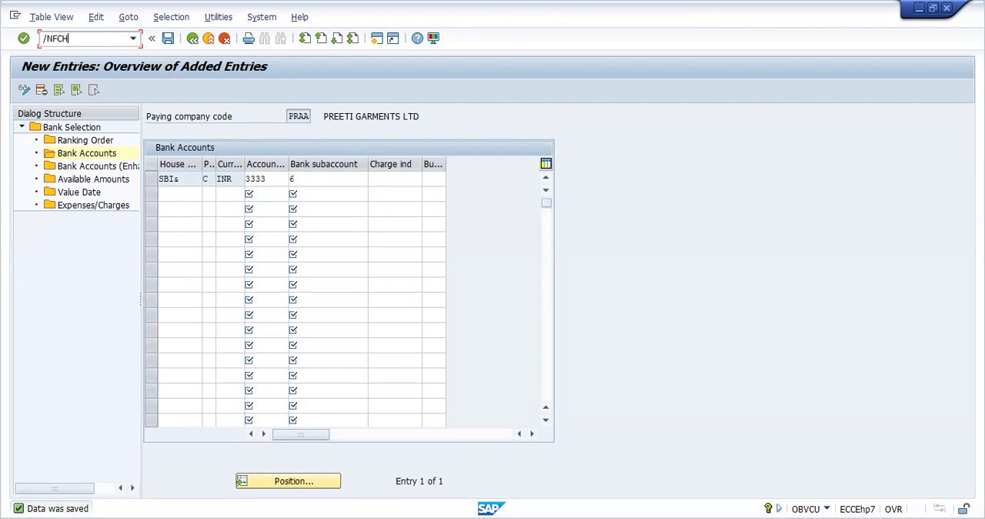
key("Return")
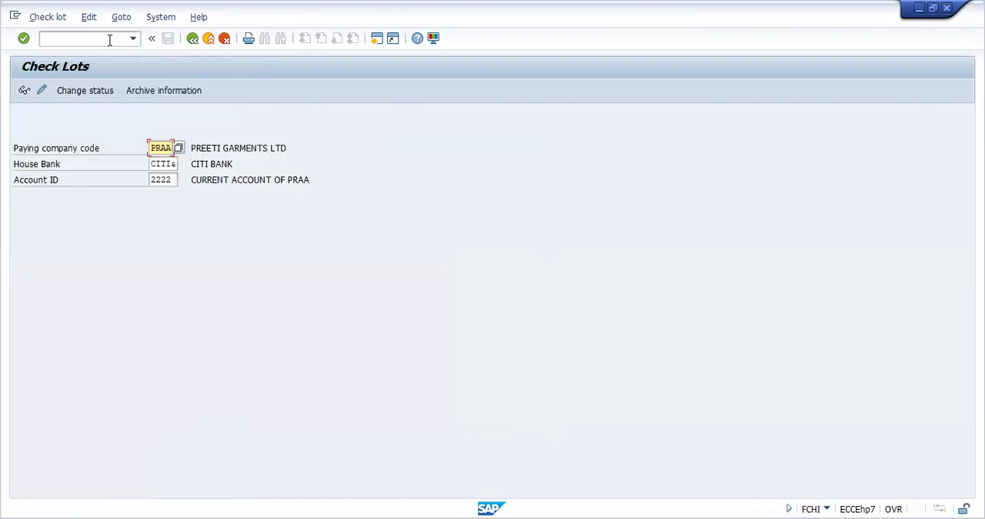
left_click(170, 164)
left_click(184, 166)
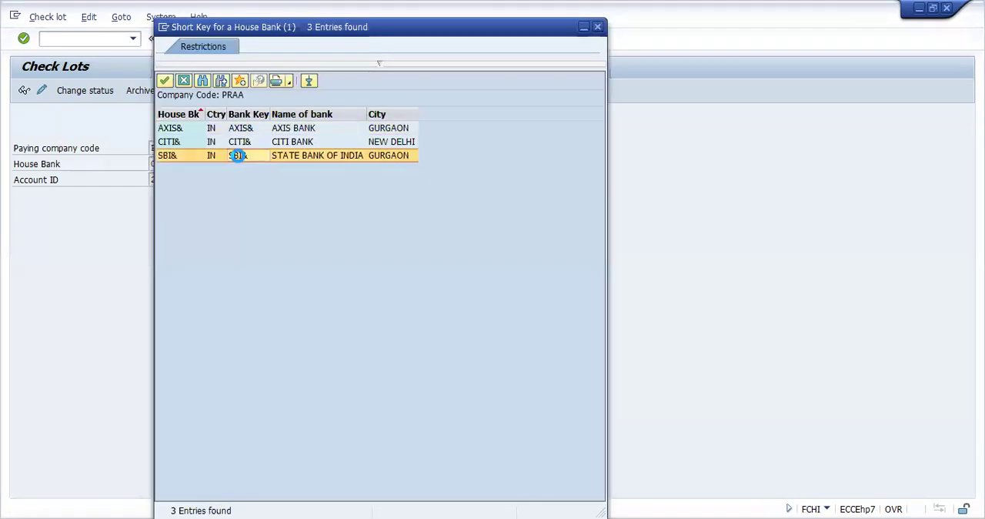
left_click(238, 156)
left_click(175, 180)
left_click(184, 180)
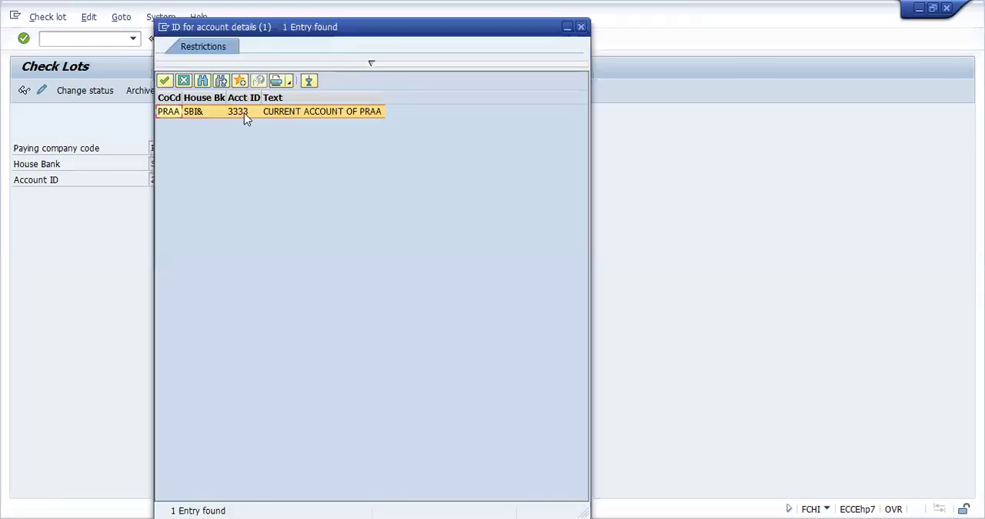
left_click(244, 112)
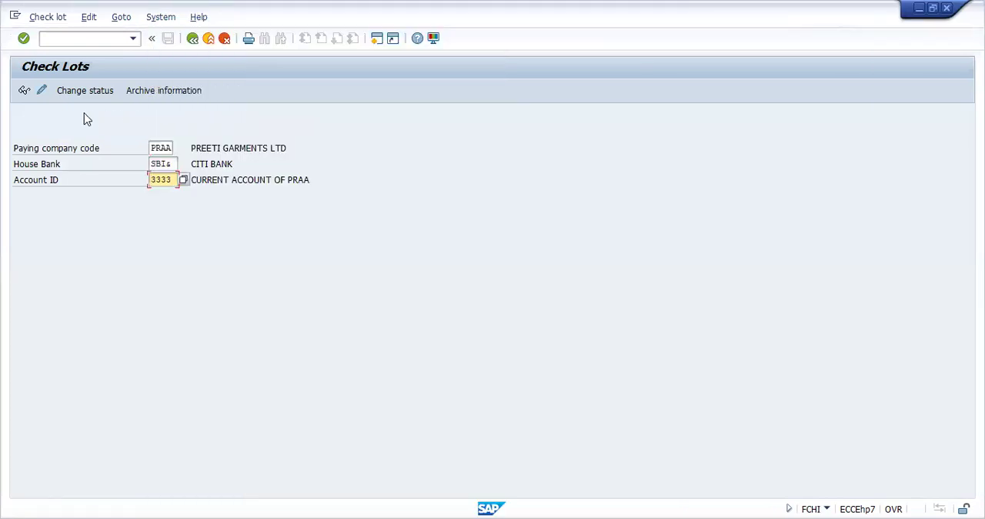
Step: Start a new check lot number 1 for the SBI& account, with check numbers 789101 to 789200
left_click(41, 93)
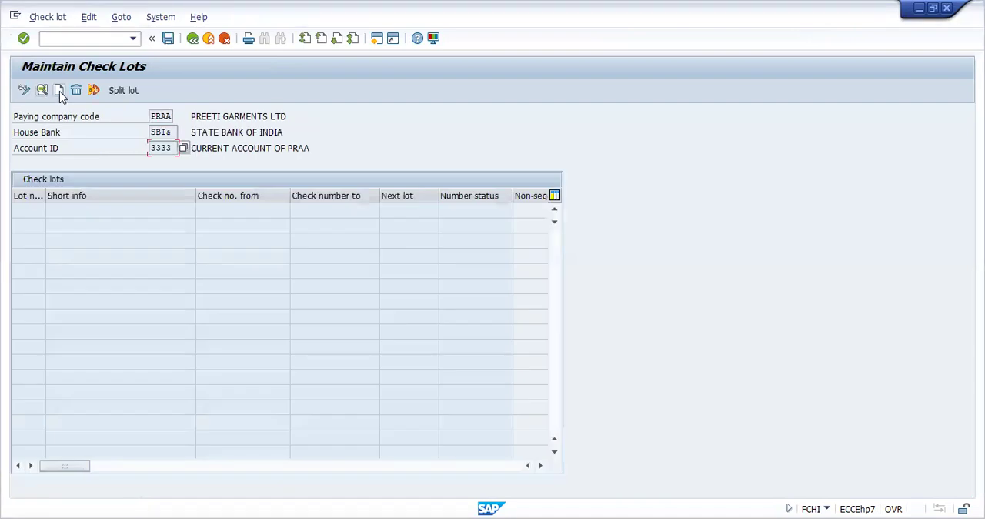
left_click(60, 90)
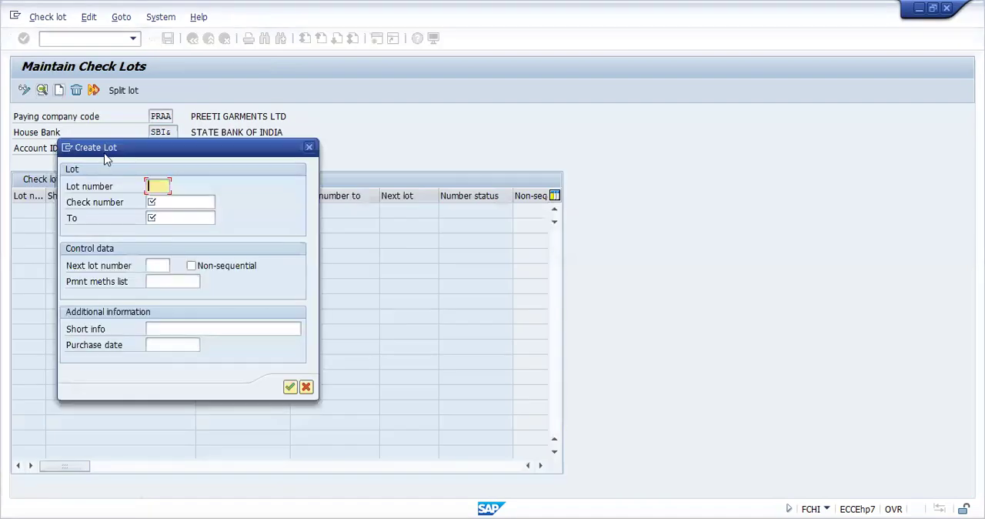
left_click(185, 206)
type("789101")
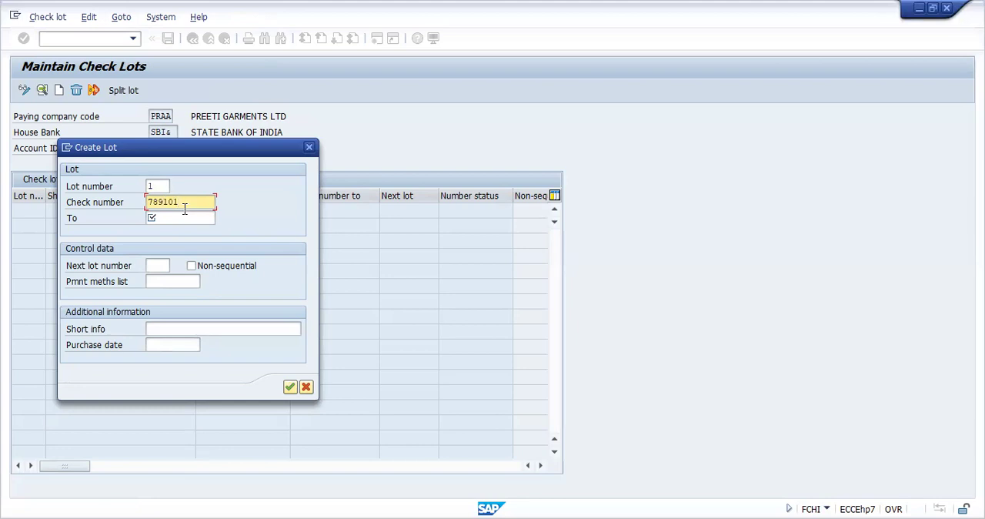
key("Tab")
type("789200")
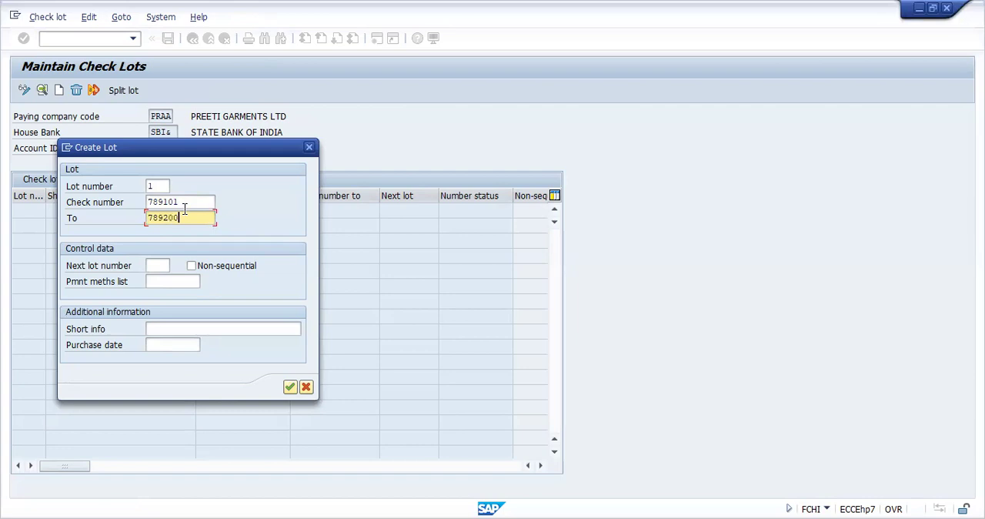
Step: Give the check lot the short info CHECK BOOK and purchase date 24.04.2024, and save it while leaving lot maintenance
left_click(187, 328)
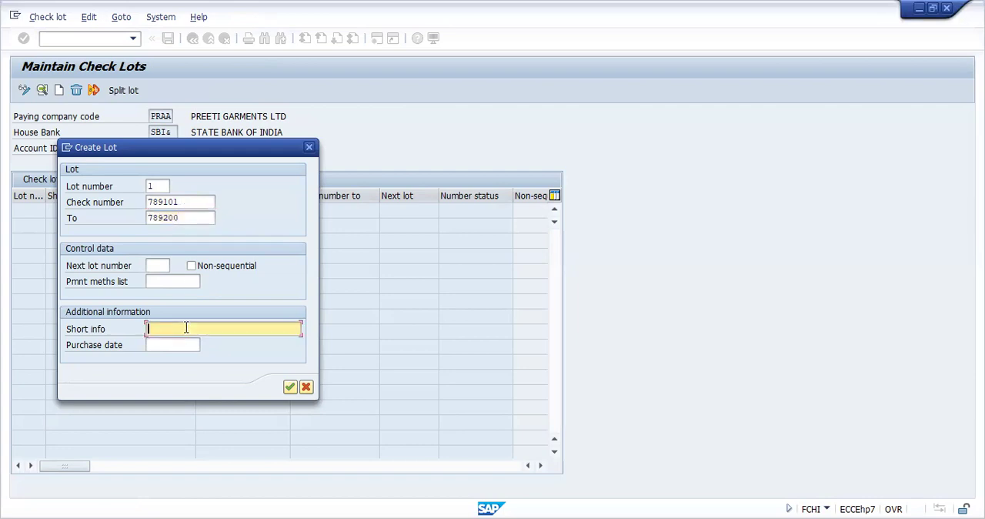
type("C")
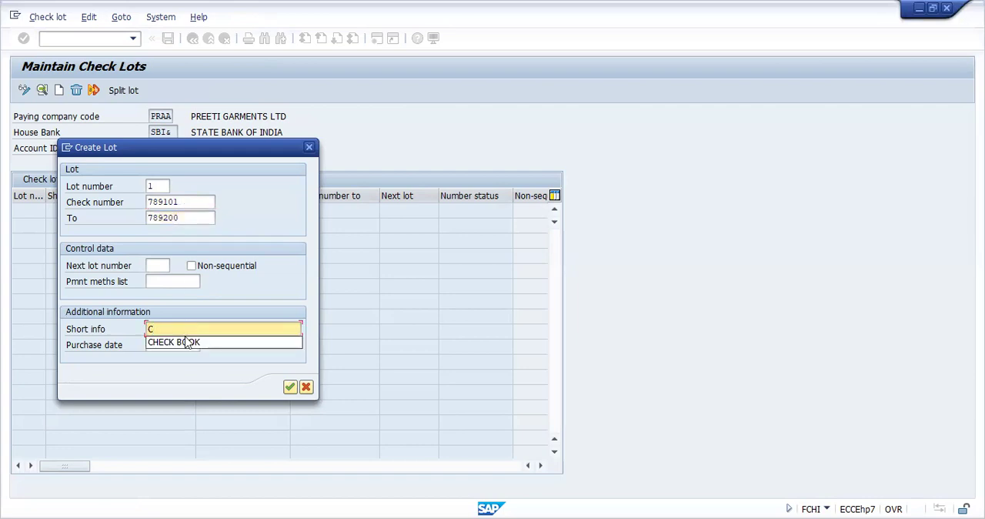
left_click(186, 341)
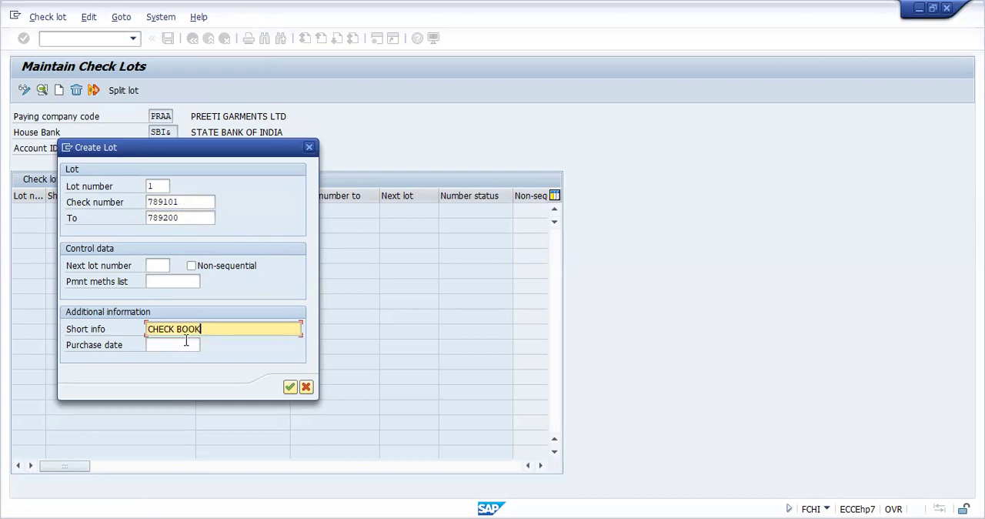
left_click(186, 344)
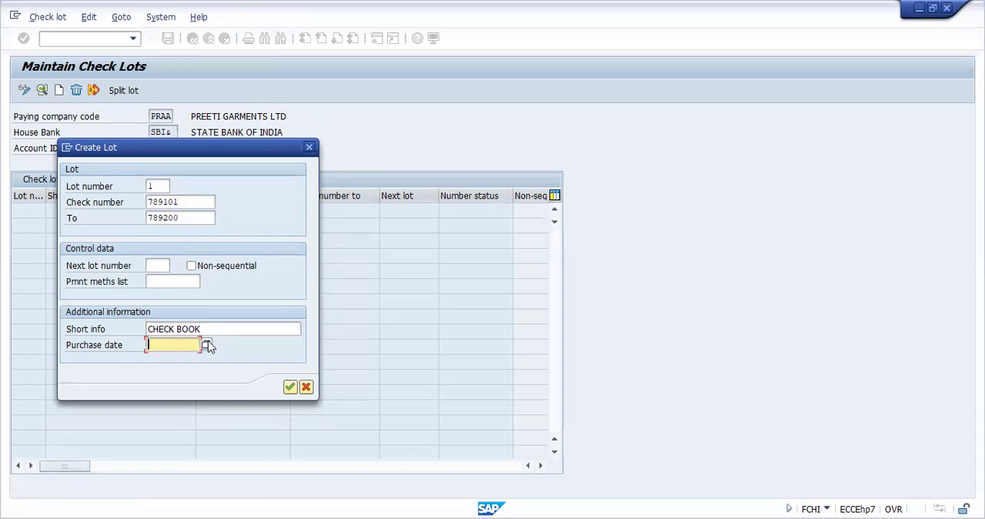
left_click(206, 344)
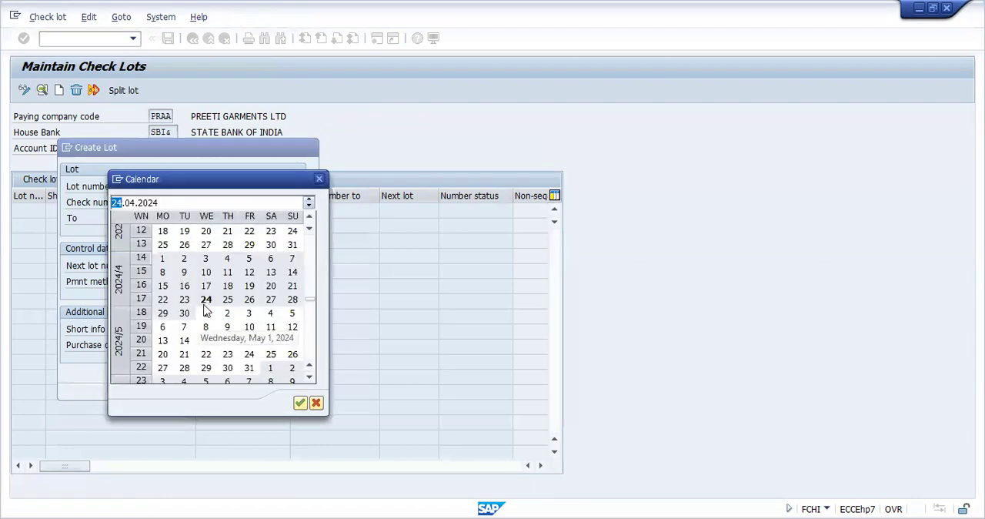
double_click(207, 299)
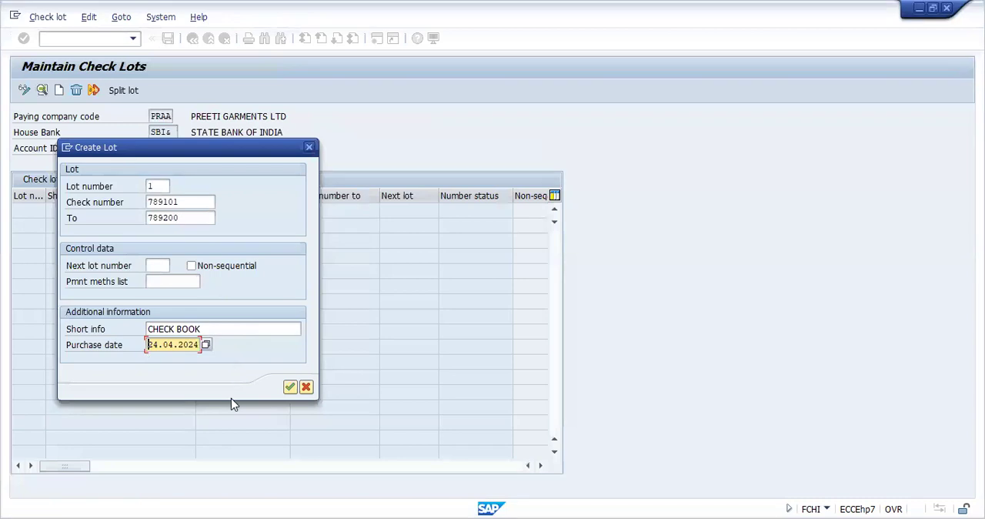
key("Return")
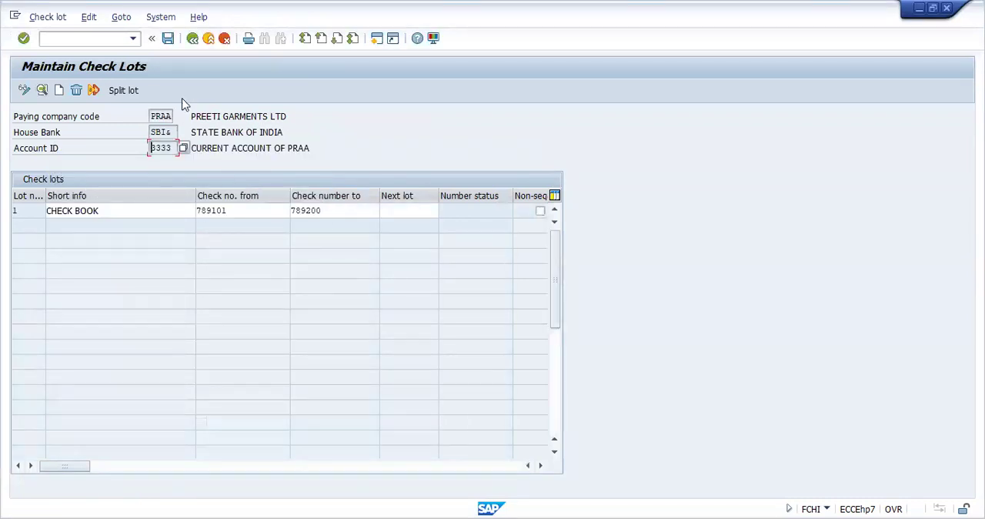
left_click(192, 39)
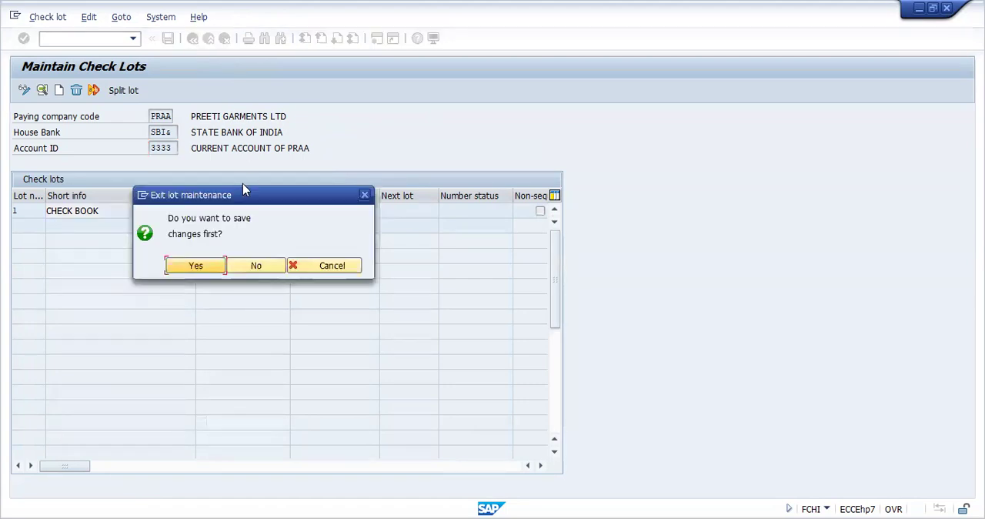
left_click(196, 267)
Step: Switch the check lot selection to house bank CITI& with account ID 2222
left_click(173, 163)
left_click(184, 165)
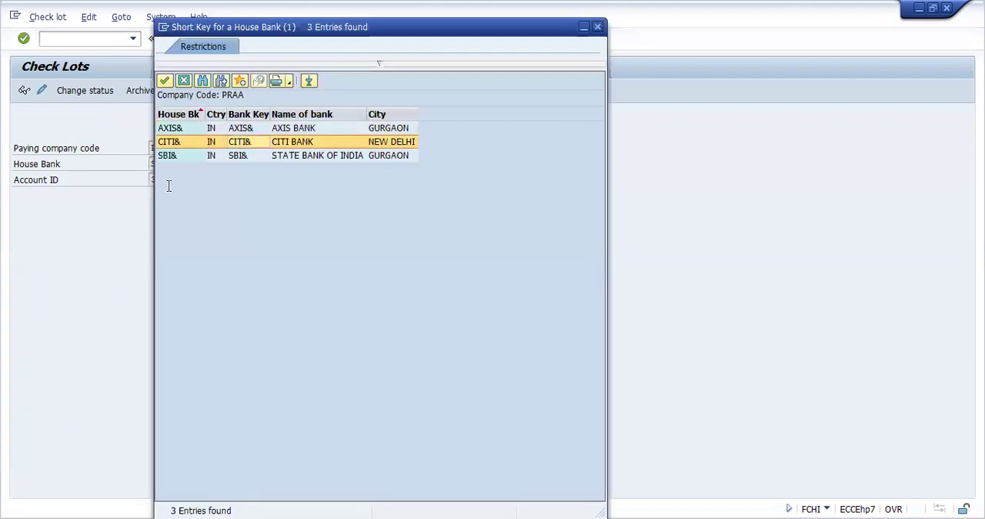
key("Return")
left_click(171, 180)
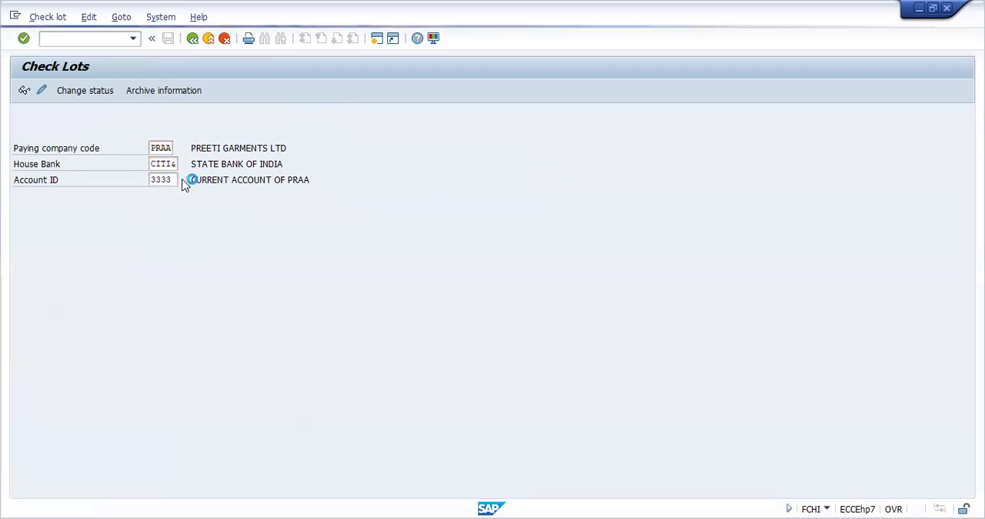
left_click(184, 182)
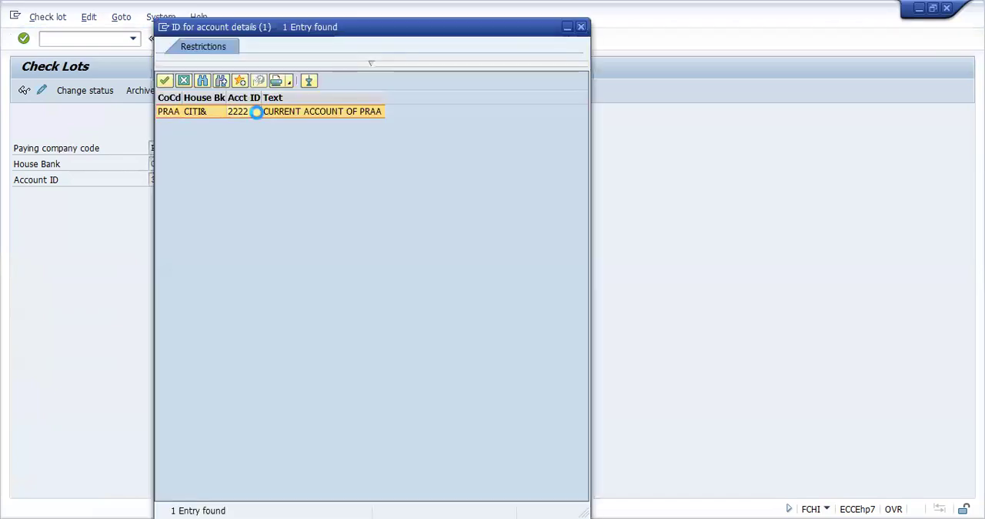
double_click(256, 112)
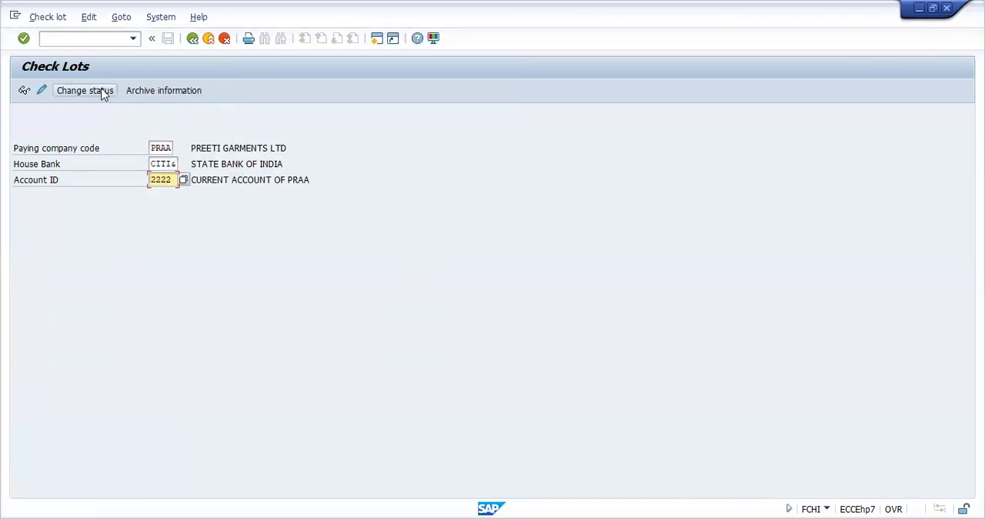
Step: Open the check number status of the check lot for house bank CITI& and account ID 2222
left_click(84, 91)
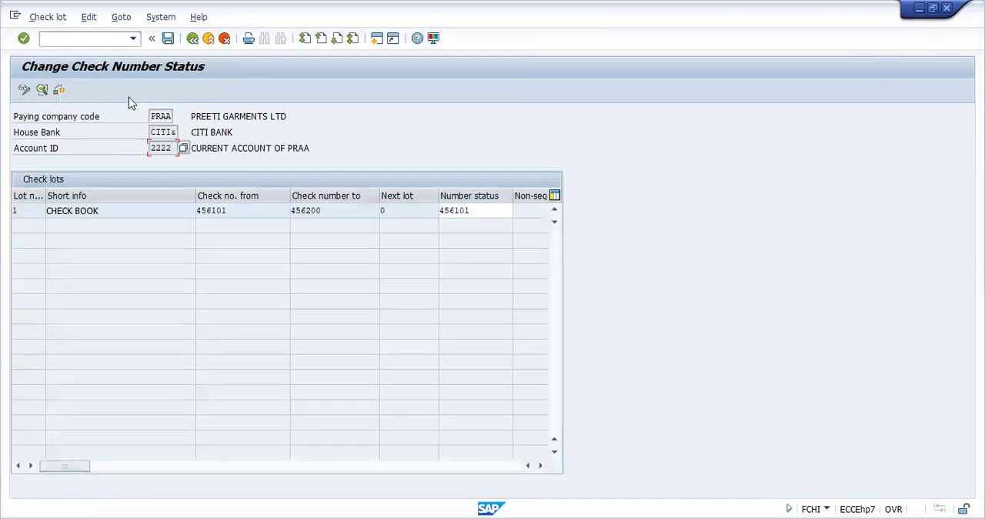
left_click(474, 212)
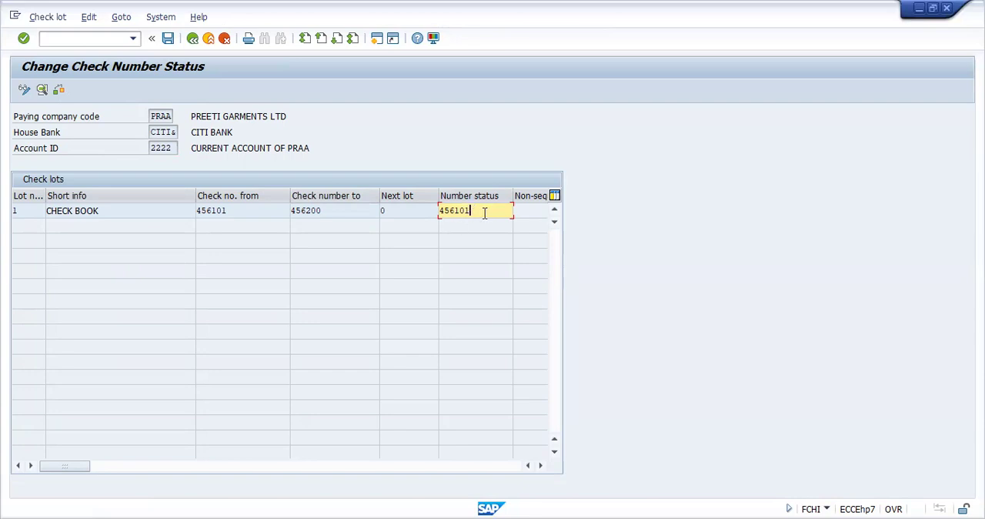
Step: Go to Change Vendor (XK02) and open the company code payment transactions of AMAZON LIMITED in company code PRAA
left_click(113, 40)
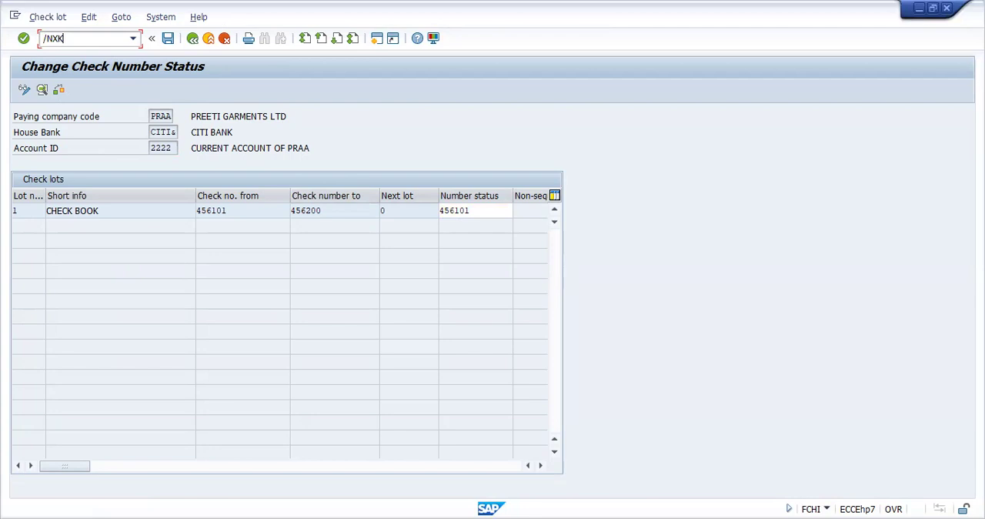
key("Return")
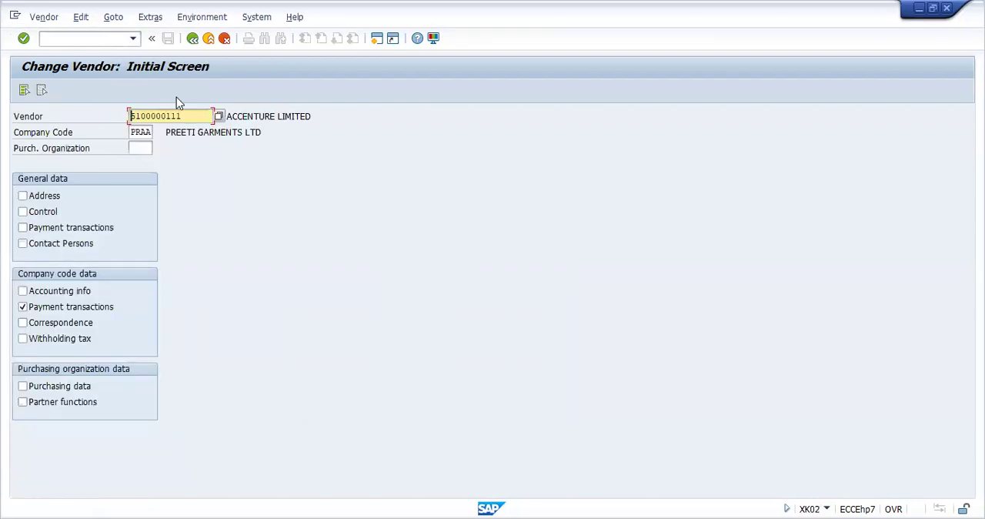
left_click(219, 115)
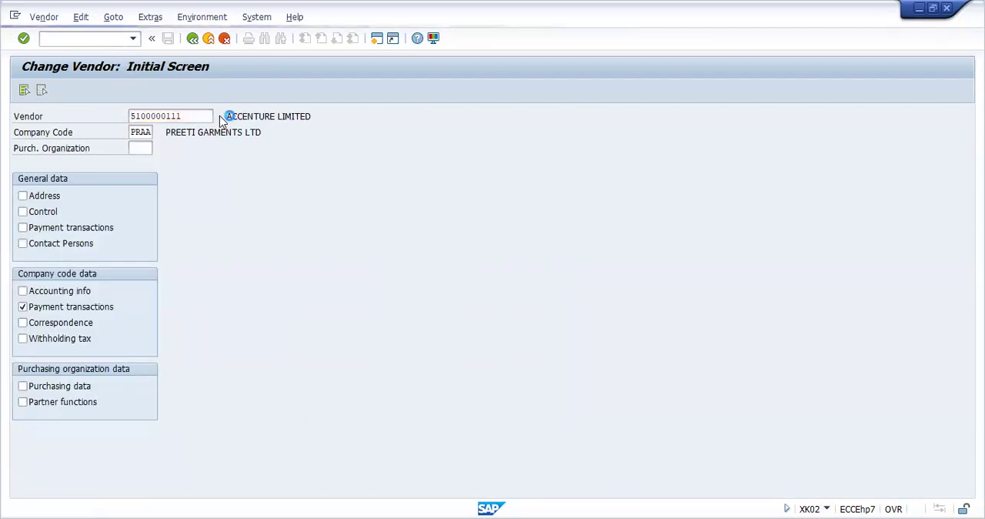
key("Return")
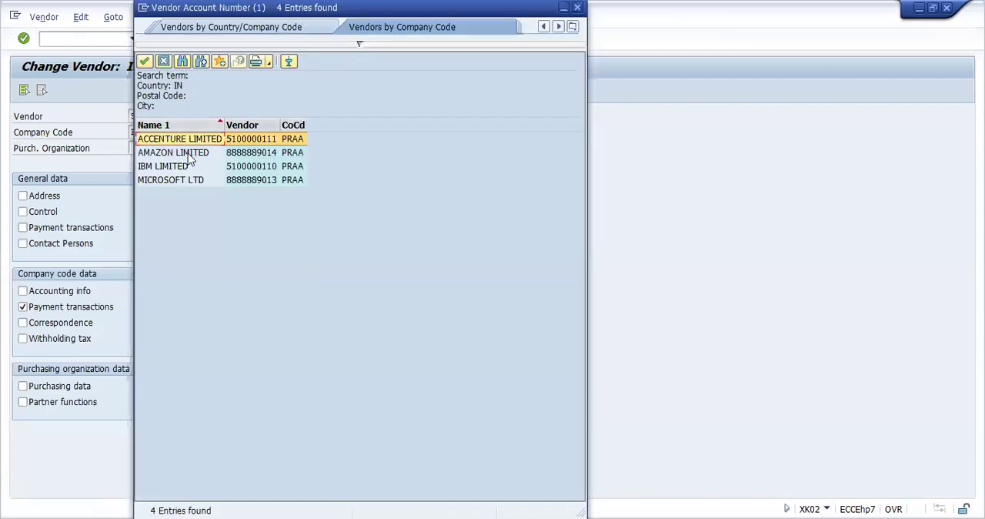
double_click(191, 158)
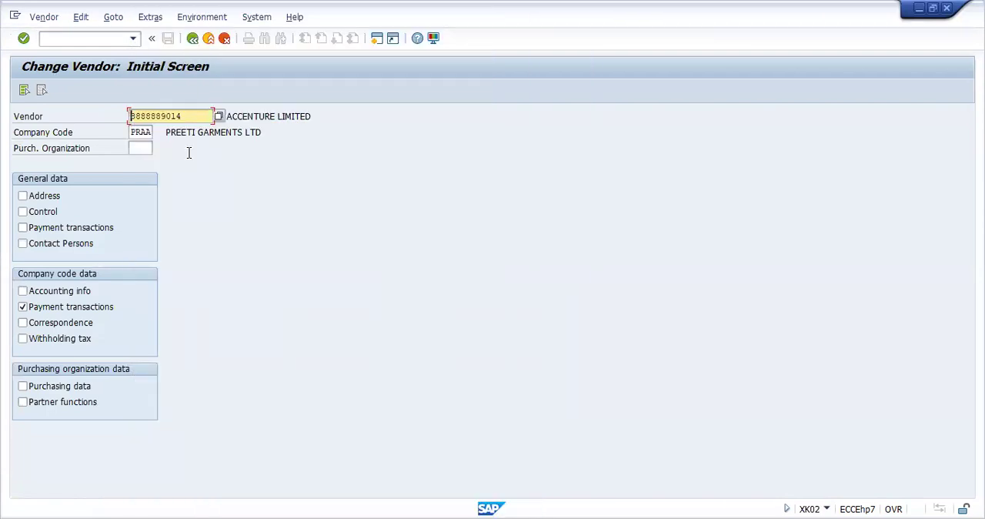
key("Return")
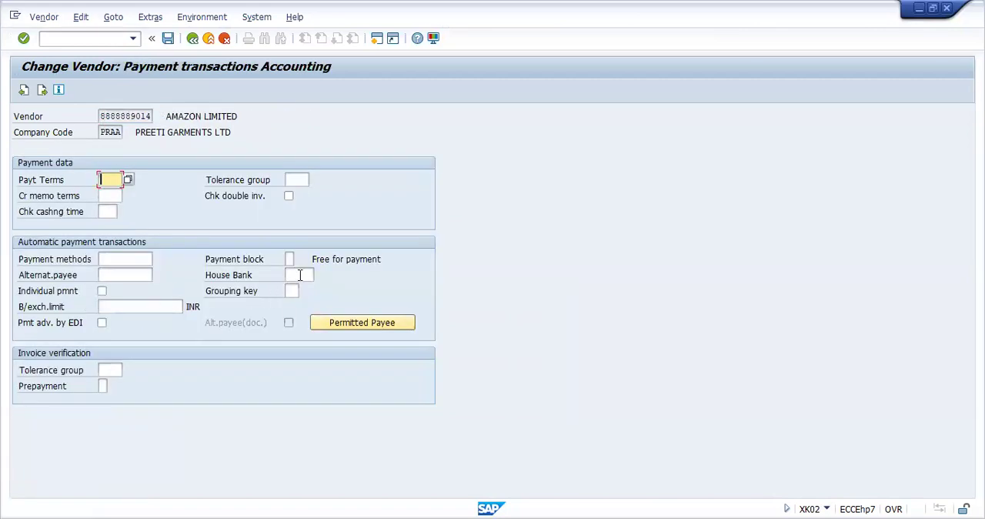
Step: Assign house bank SBI& and payment method C to the vendor, and save the vendor record
left_click(296, 277)
left_click(320, 275)
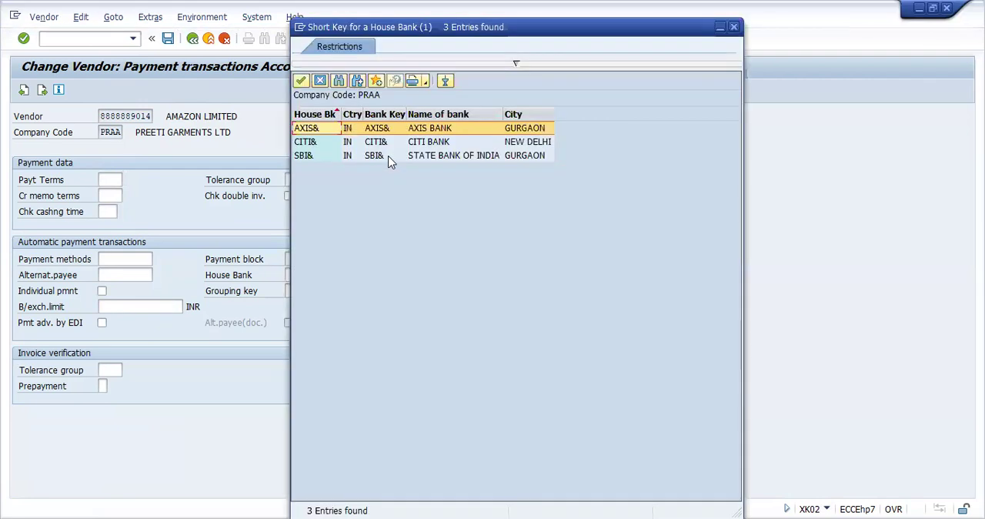
left_click(388, 155)
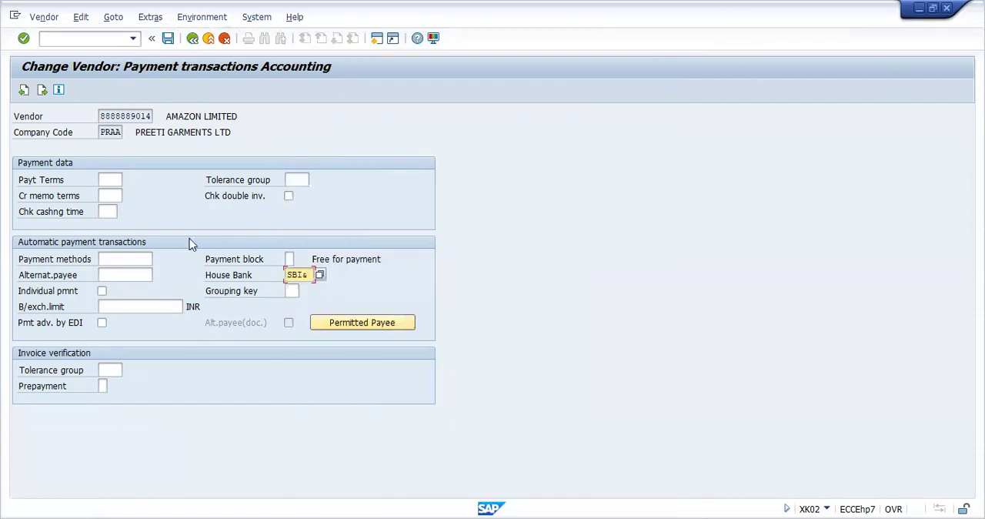
left_click(133, 257)
type("C")
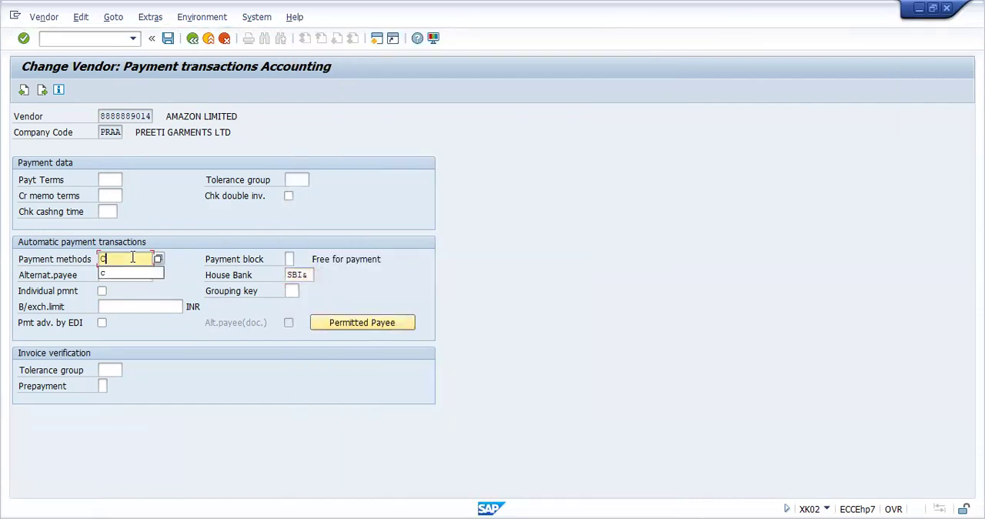
left_click(169, 45)
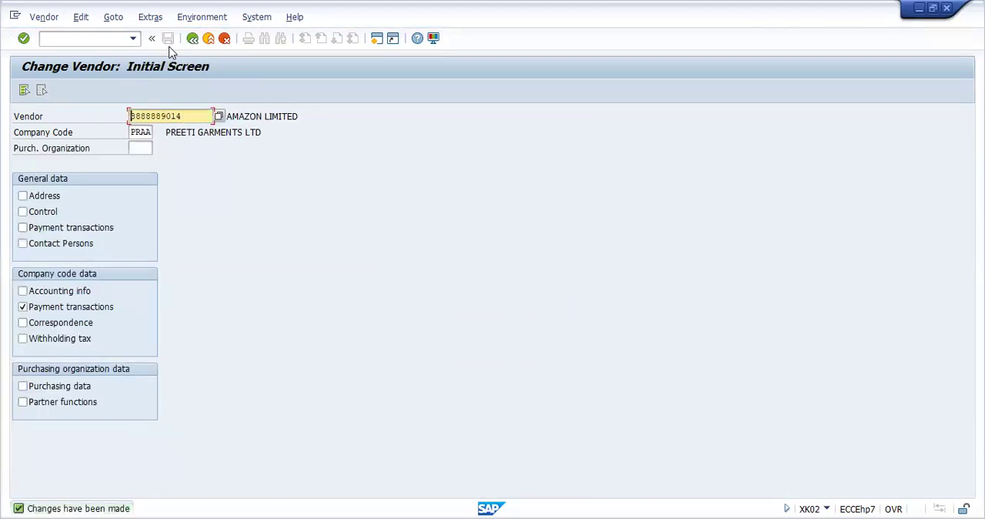
Step: Go to Vendor Line Item Display (FBL1N) and list all items for company code PRAA without restricting the vendor account
left_click(104, 41)
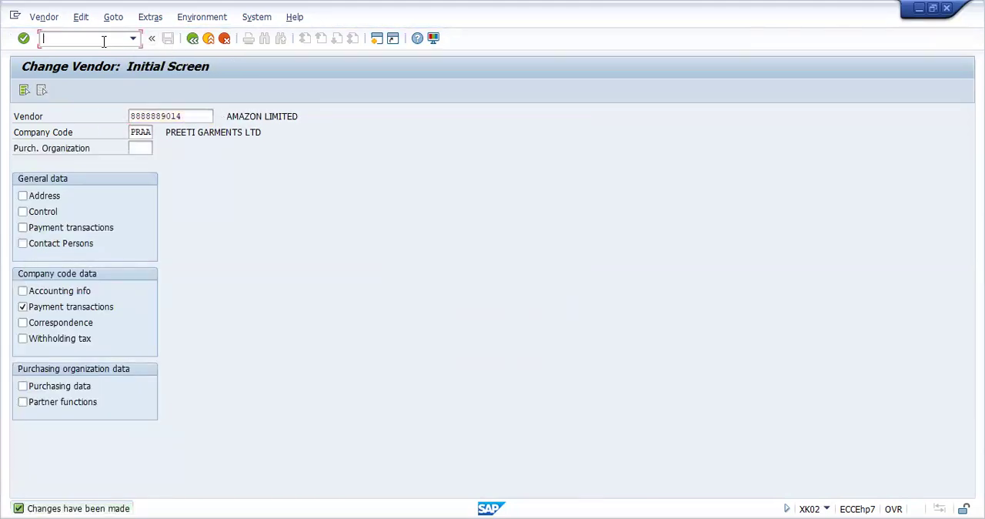
type("/NFBL1N")
key("Return")
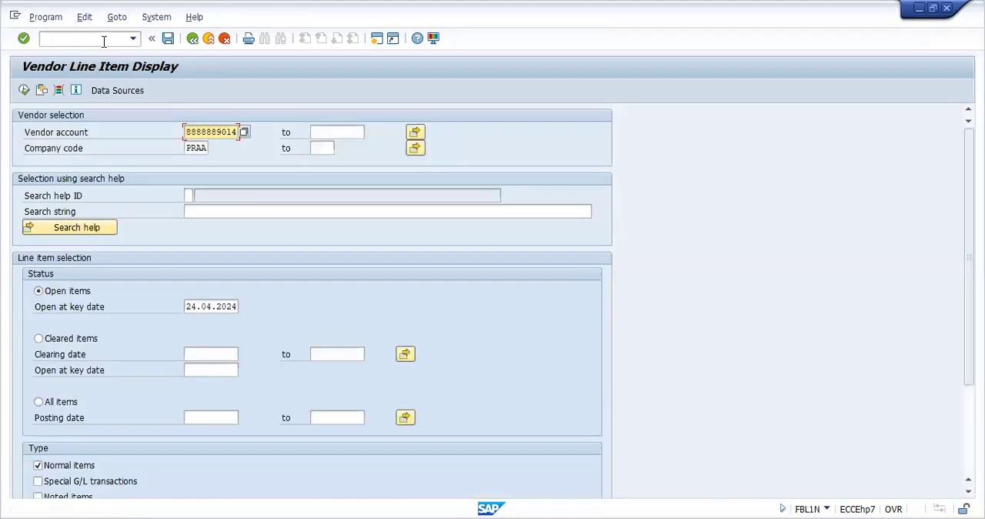
key("Delete")
key("Delete")
key("Delete")
key("Delete")
key("Delete")
key("Delete")
key("Delete")
key("Delete")
key("Delete")
key("Delete")
left_click(38, 403)
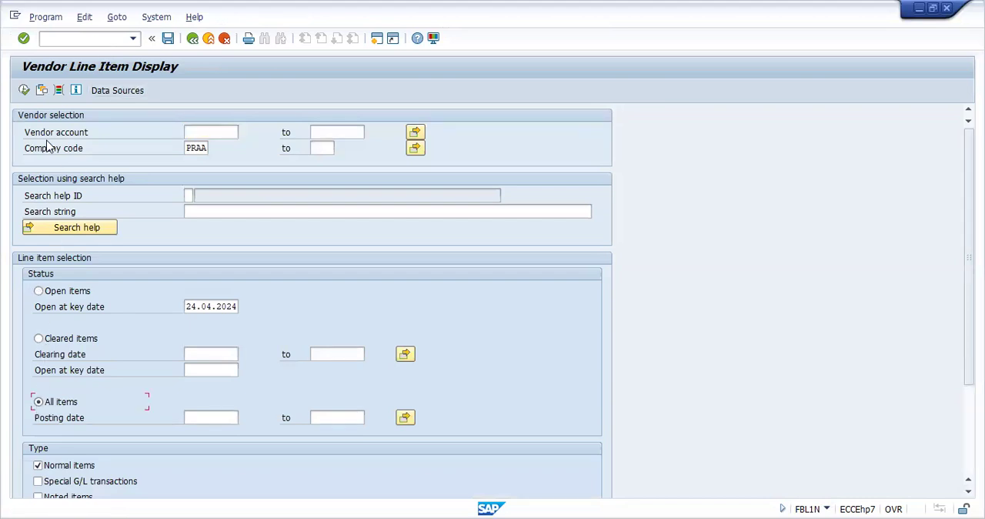
left_click(25, 90)
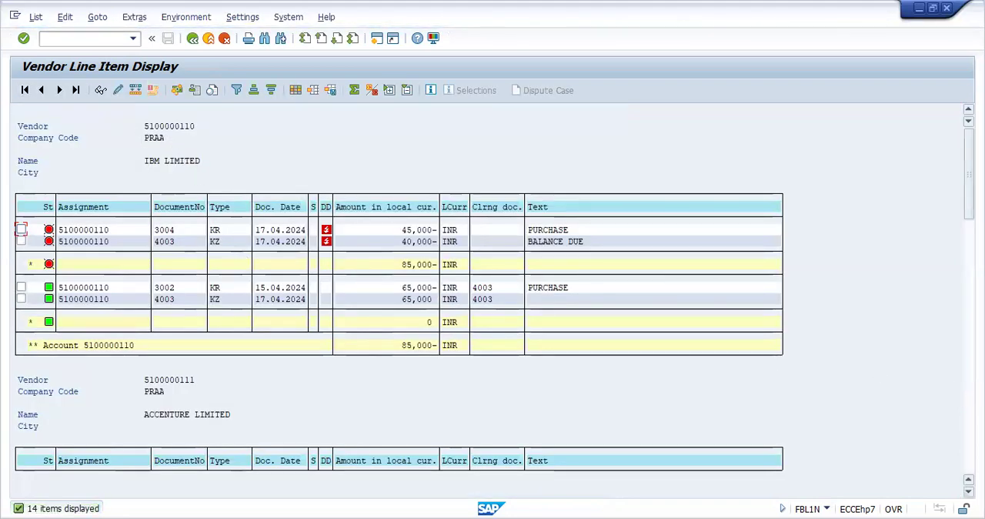
Step: Review the line items of each vendor through to the open items of AMAZON LIMITED
scroll(493, 308, "down", 3)
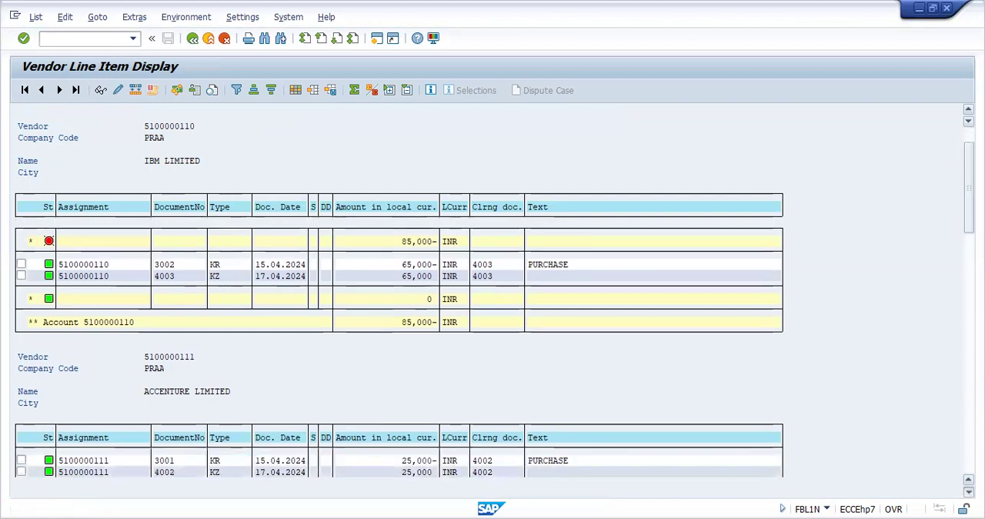
scroll(492, 323, "down", 3)
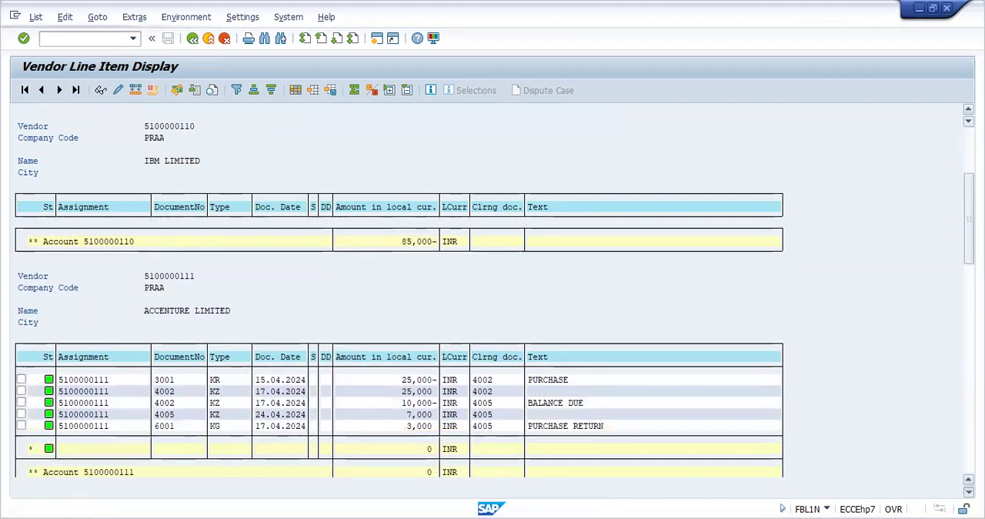
scroll(493, 308, "down", 2)
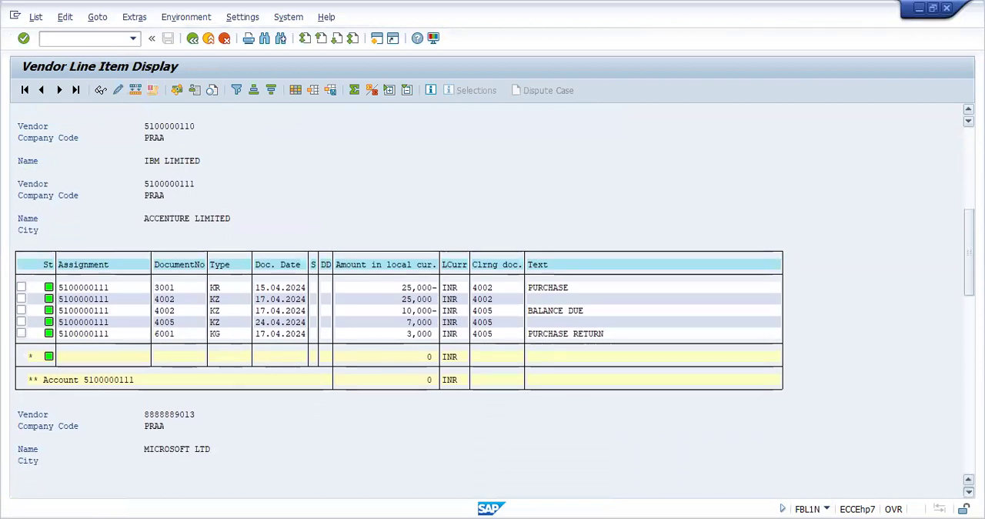
scroll(493, 308, "down", 5)
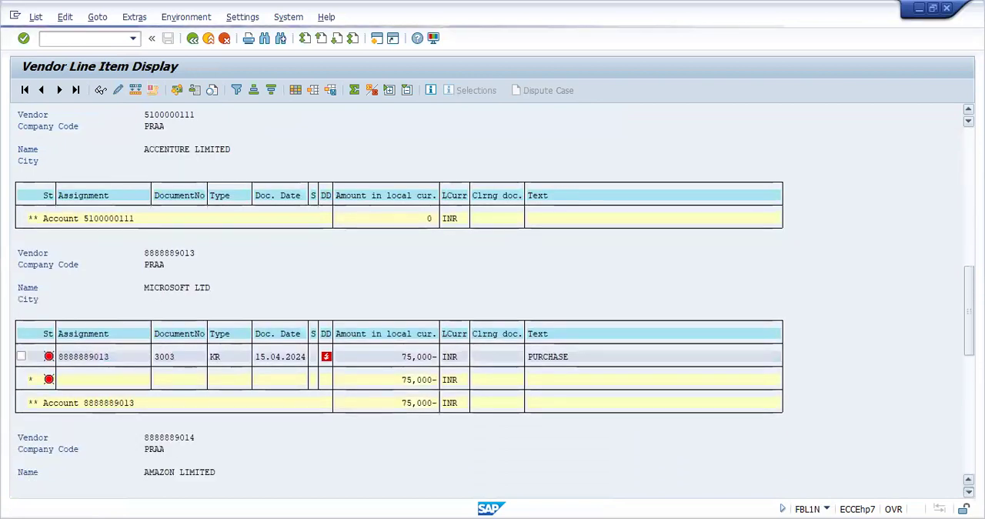
scroll(492, 324, "down", 1)
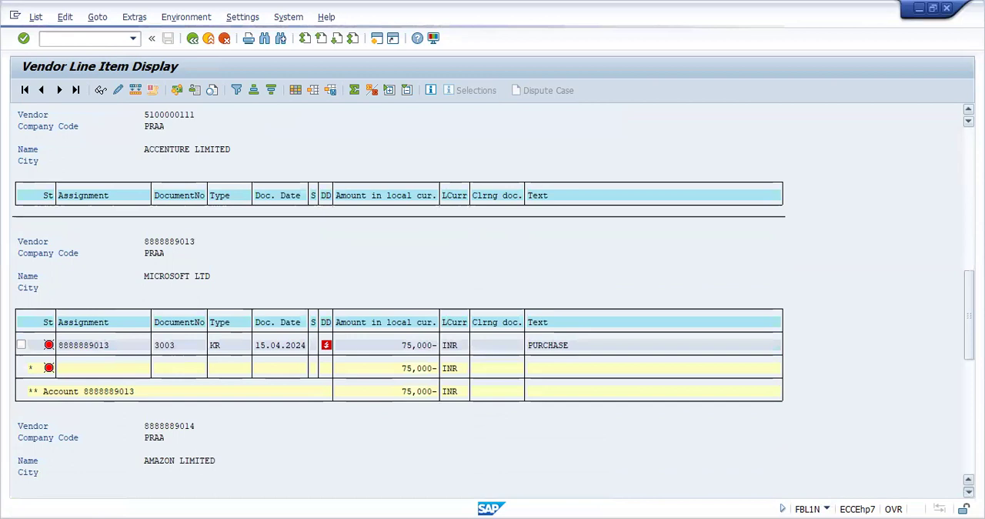
scroll(492, 308, "down", 4)
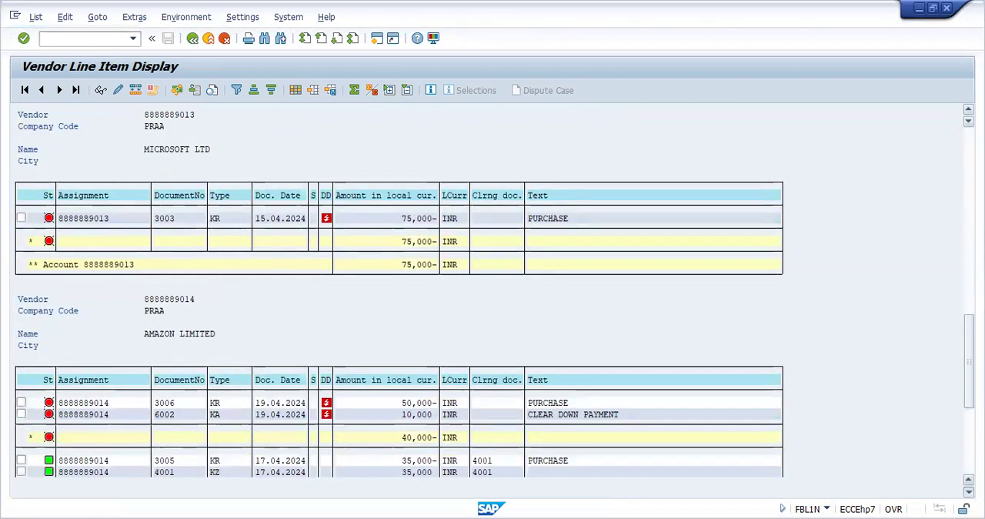
scroll(492, 308, "down", 1)
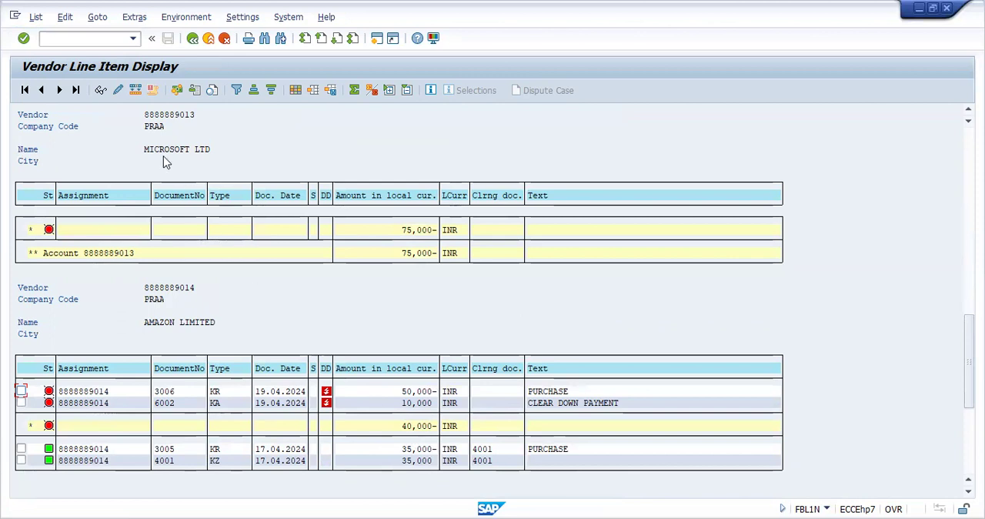
Step: Go to Post Outgoing Payments (F-53) and set the document date to 24.04.2024
left_click(99, 40)
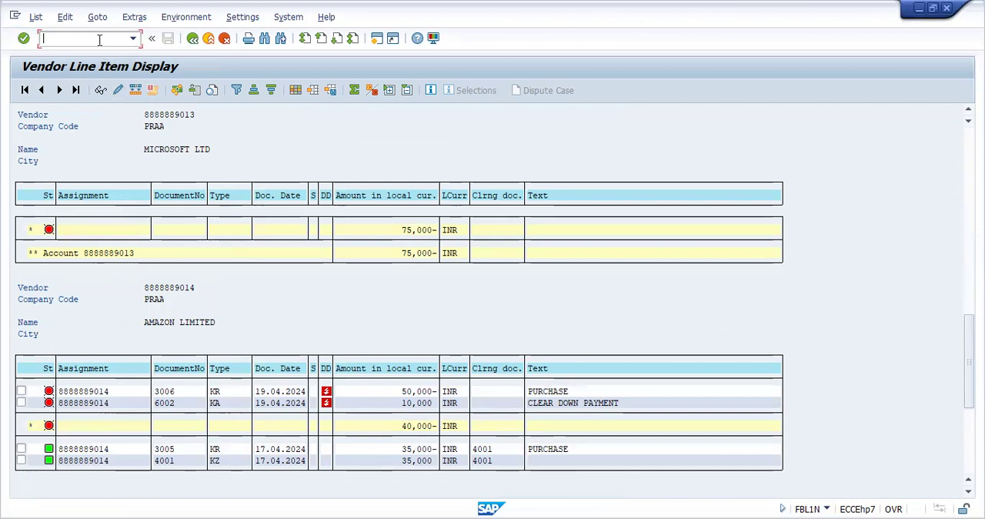
type("/NF-53")
key("Return")
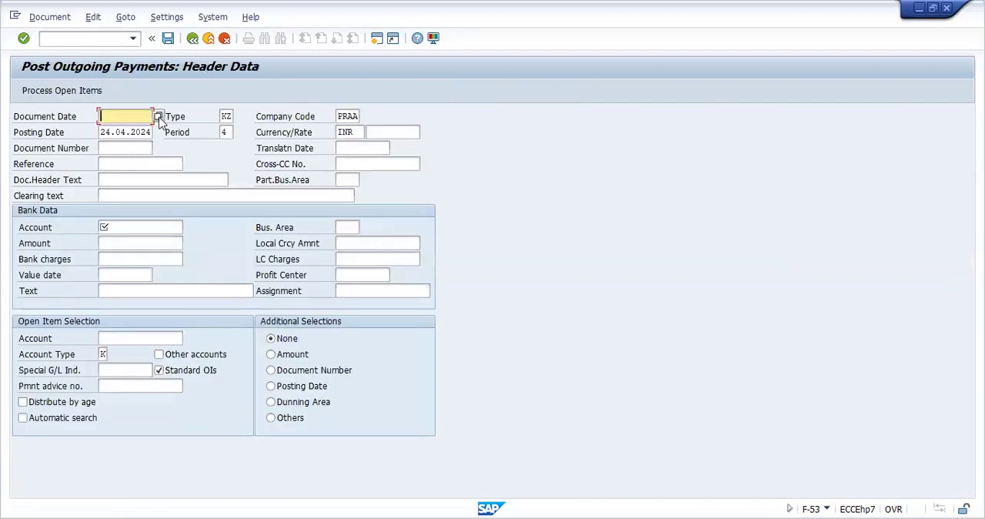
left_click(158, 116)
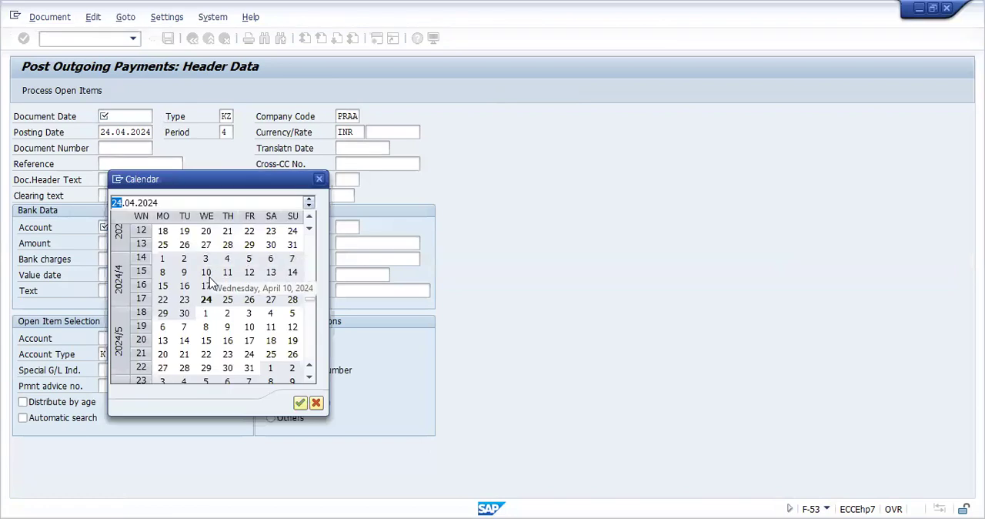
double_click(206, 299)
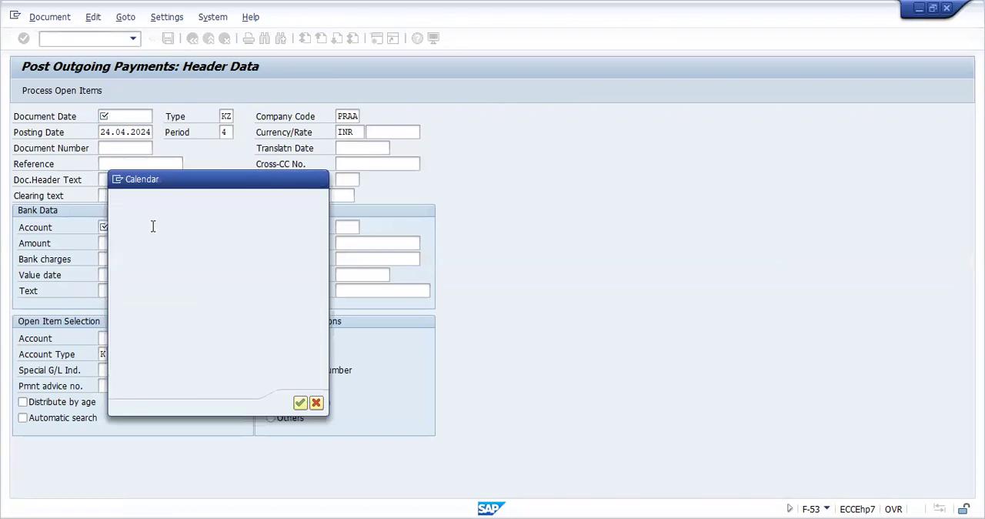
Step: Choose G/L account 6, STATE BANK OF INDIA, as the bank account for the outgoing payment
left_click(153, 226)
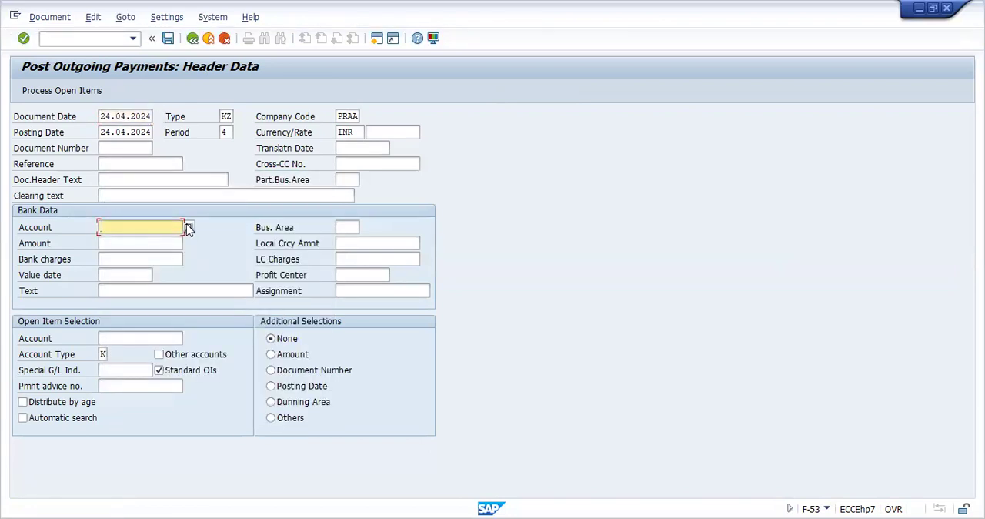
left_click(189, 227)
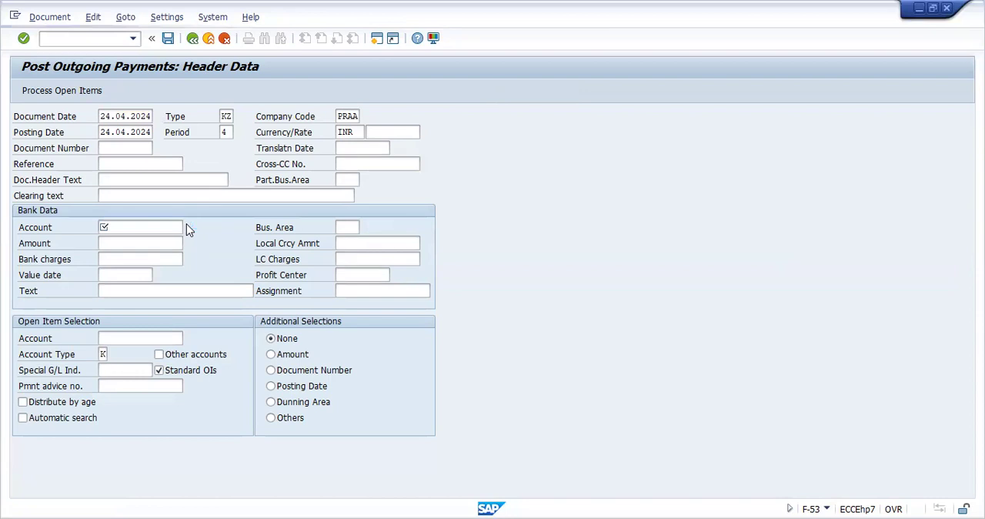
left_click(663, 235)
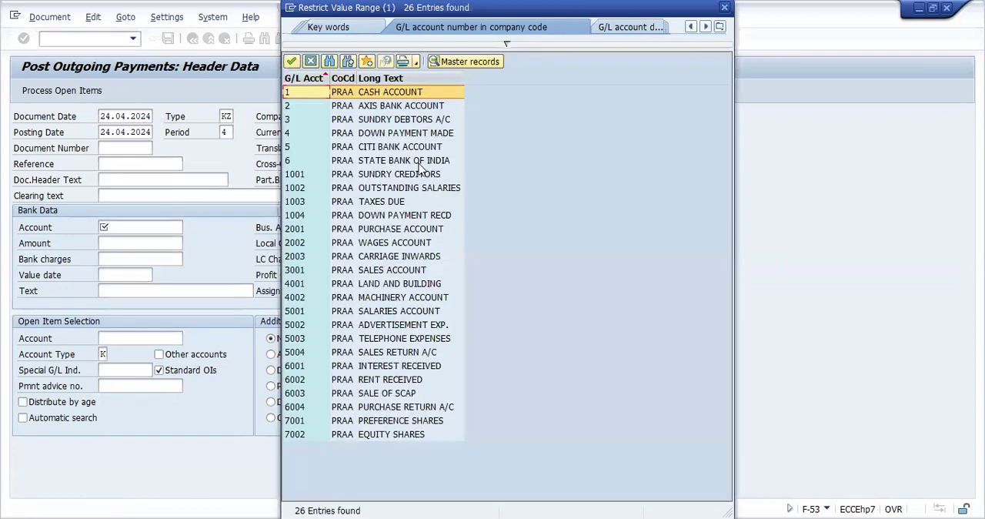
left_click(417, 161)
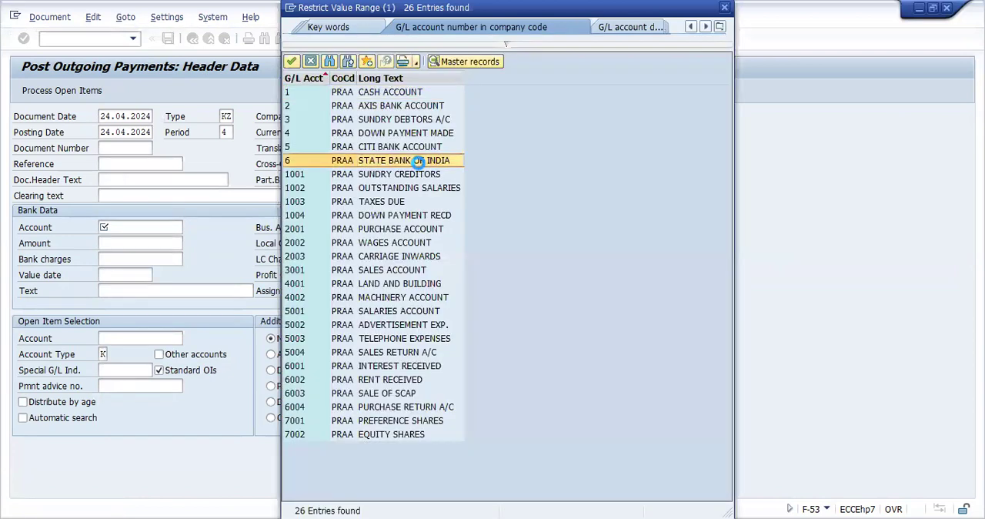
double_click(417, 161)
Step: Set the payment amount to 40000 and the bank data text to PAYMENT MADE
left_click(162, 242)
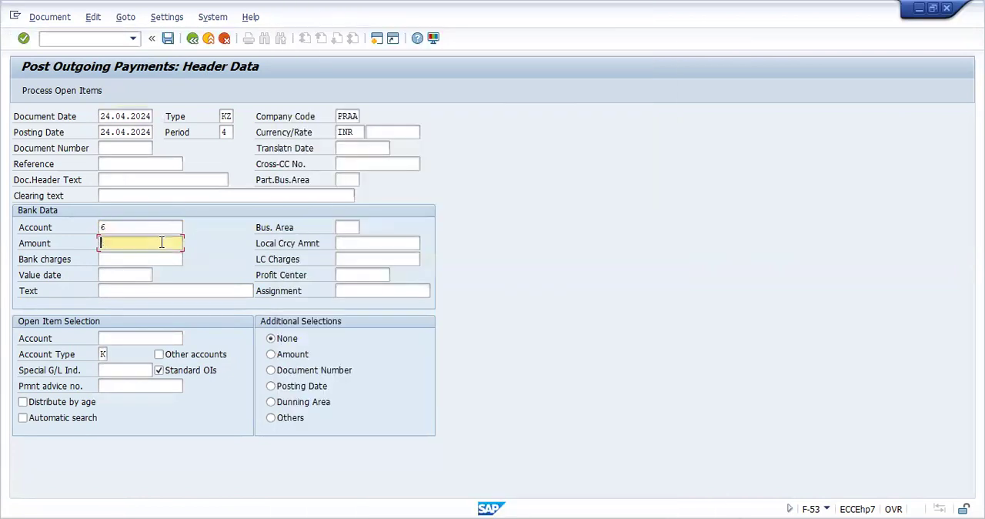
type("40000")
left_click(156, 291)
type("P")
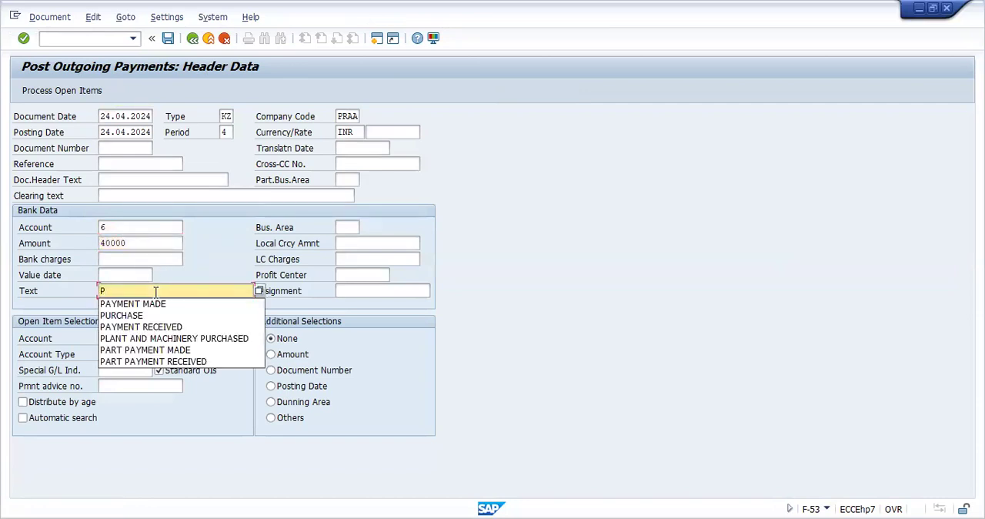
left_click(155, 305)
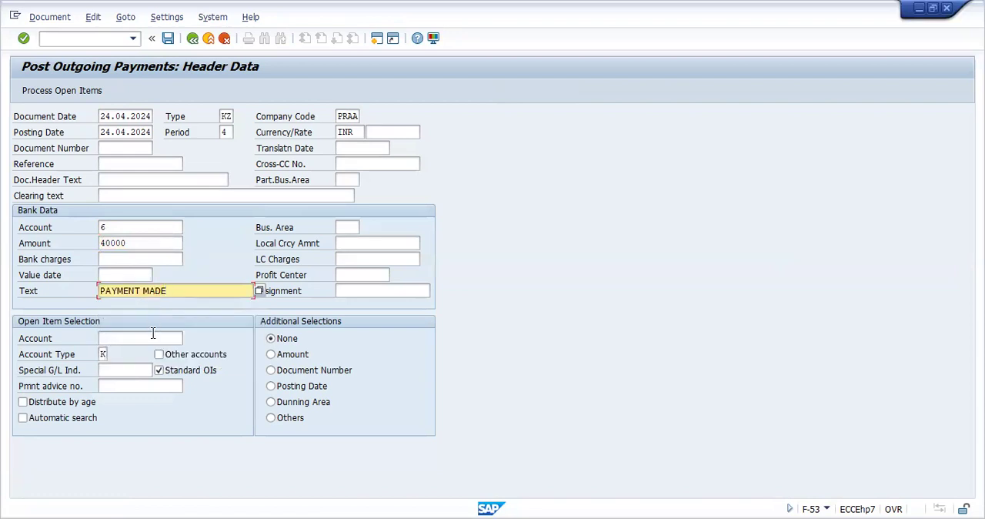
Step: Choose vendor AMAZON LIMITED of company code PRAA as the account for open item selection and process its open items
left_click(153, 336)
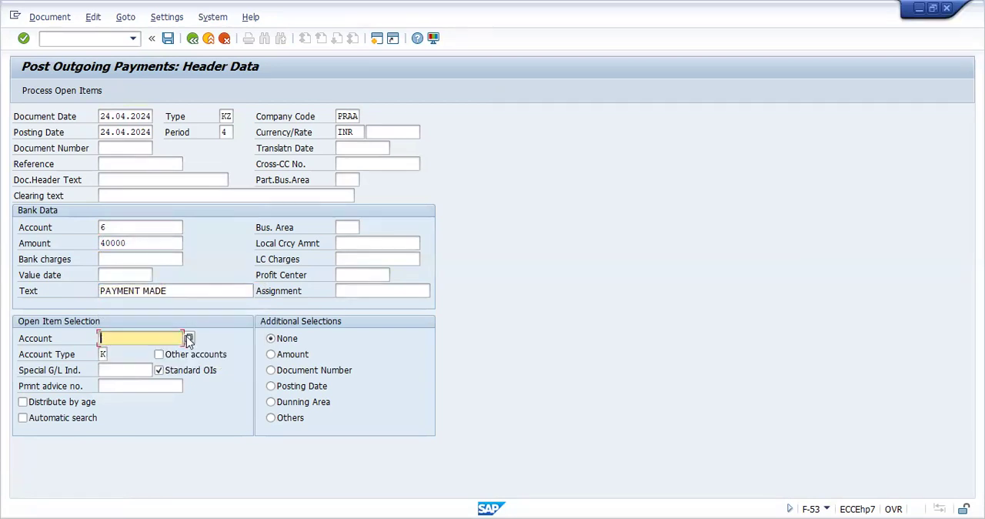
left_click(188, 338)
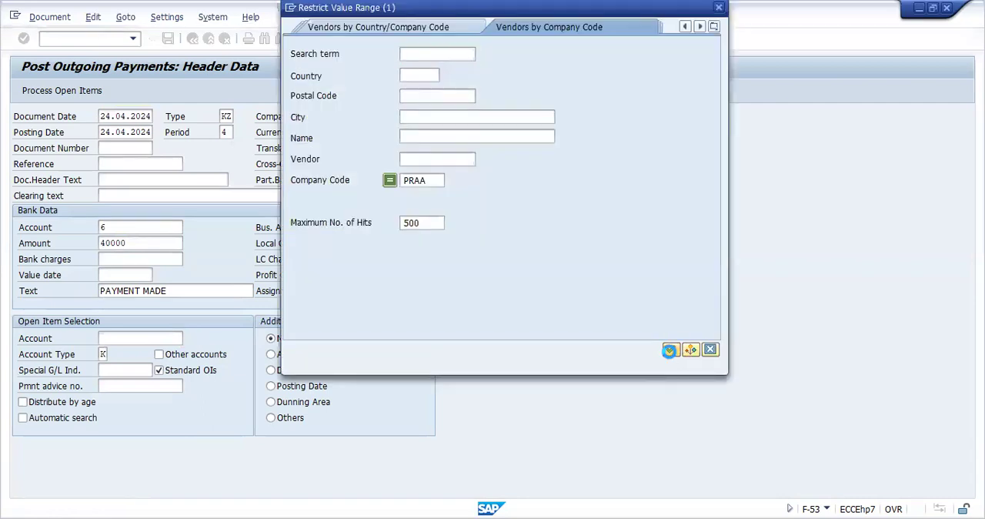
left_click(669, 350)
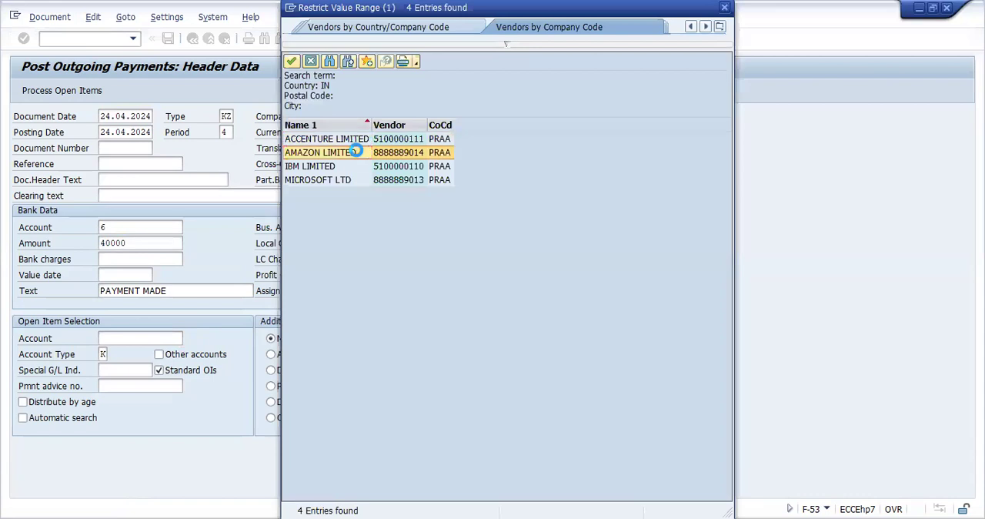
left_click(356, 152)
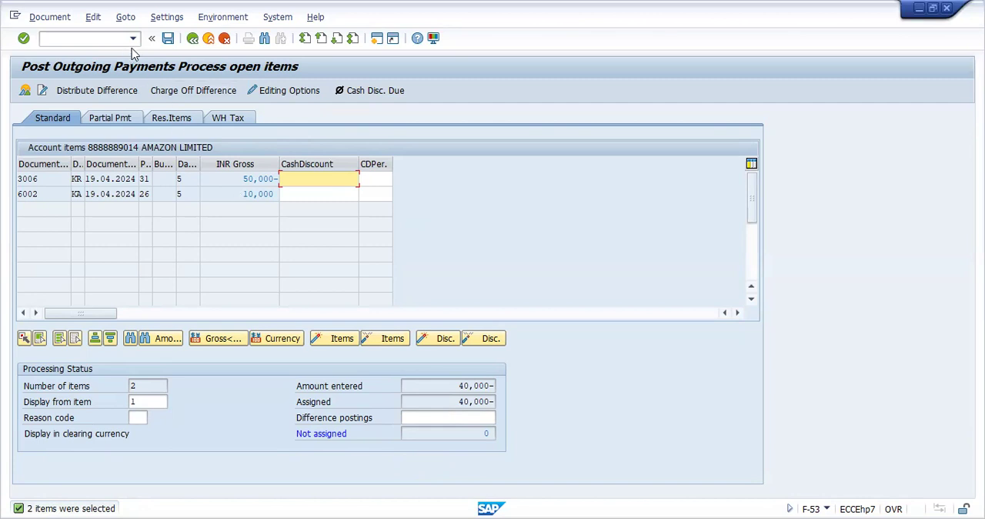
Step: Simulate the outgoing payment to AMAZON LIMITED and post the document
left_click(51, 18)
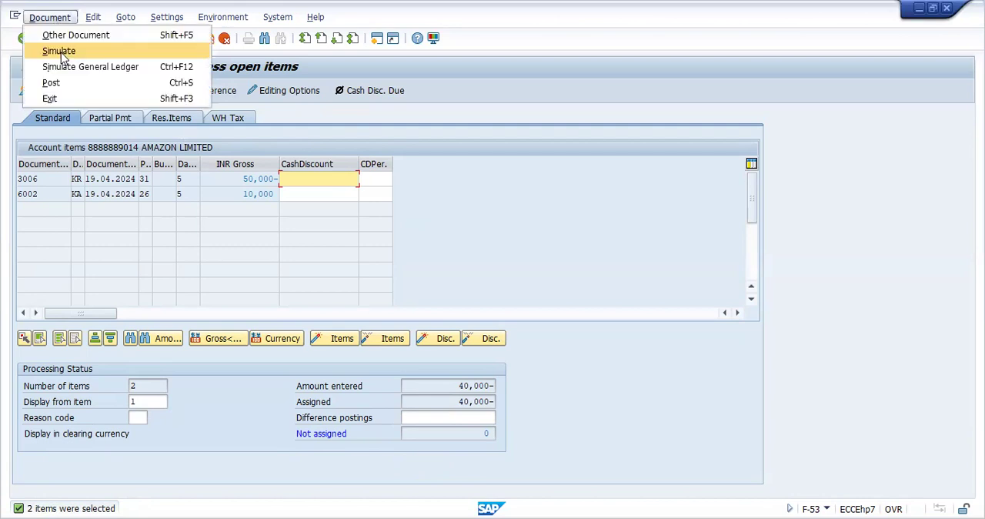
left_click(60, 53)
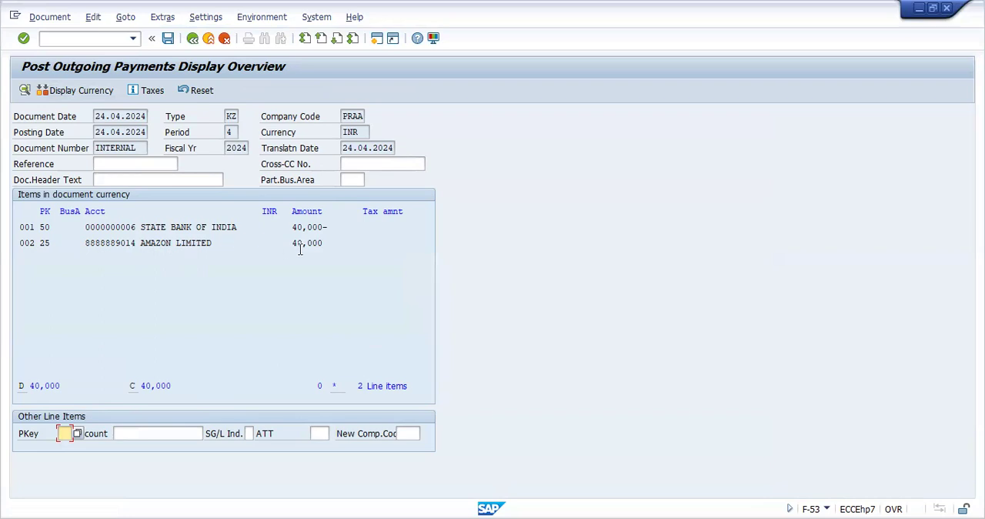
left_click(166, 42)
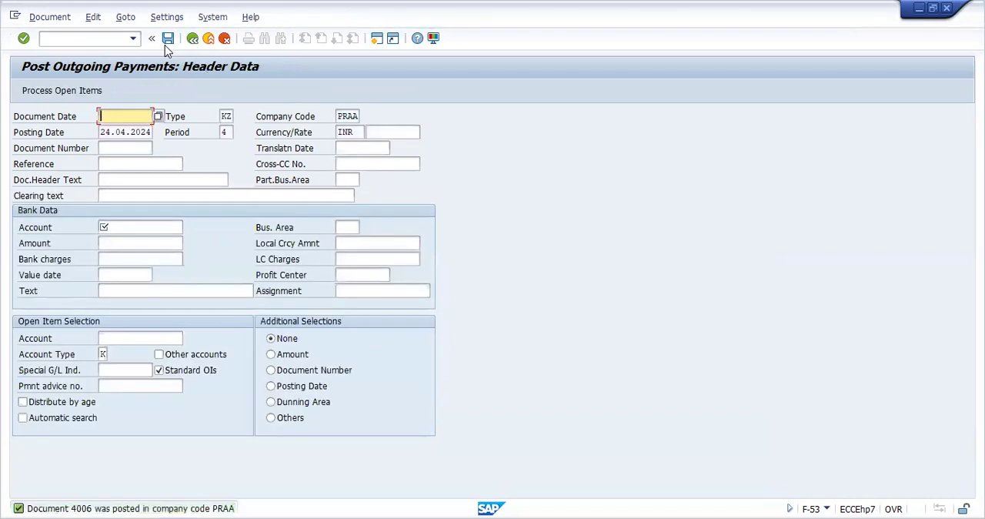
Step: Go to transaction FBZ5 and print the check for payment document 4006 with payment method C, check lot 1 and printer LP01
left_click(109, 41)
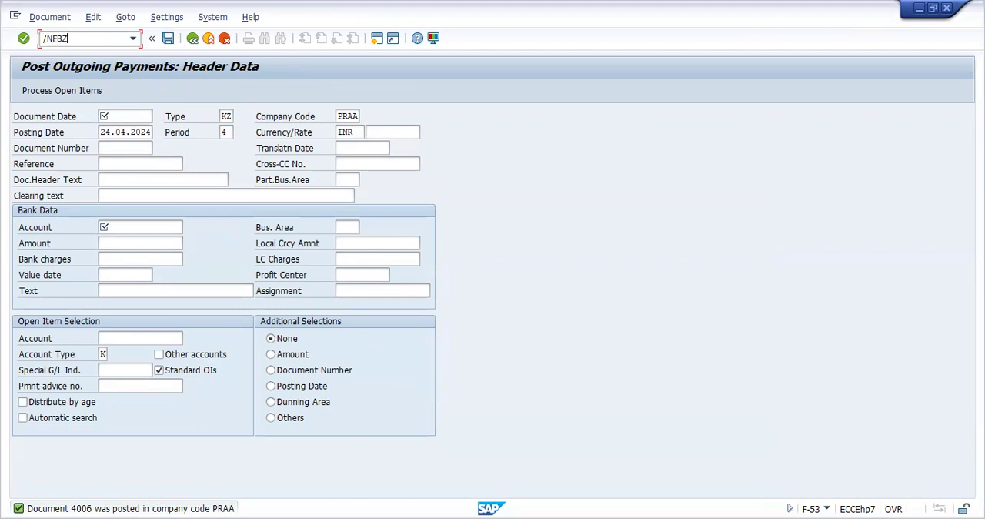
key("Return")
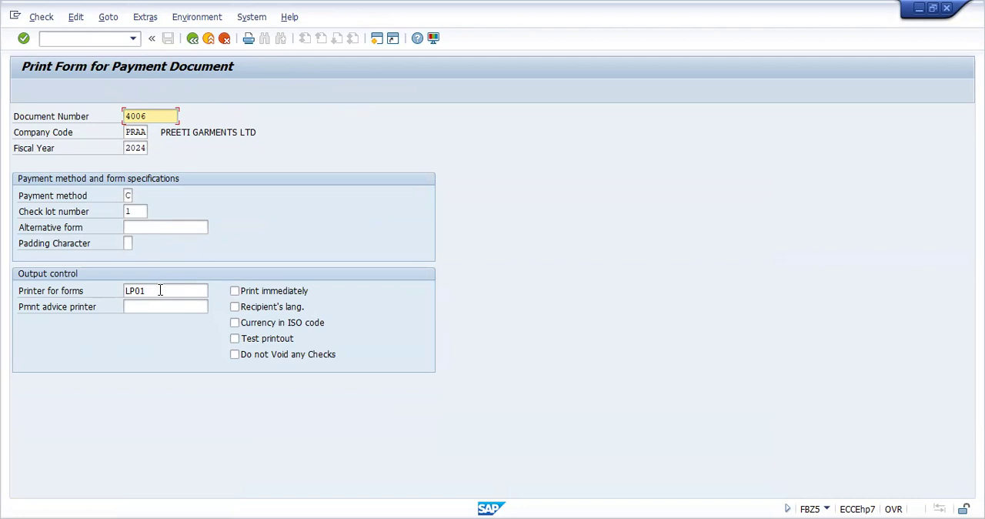
left_click(43, 21)
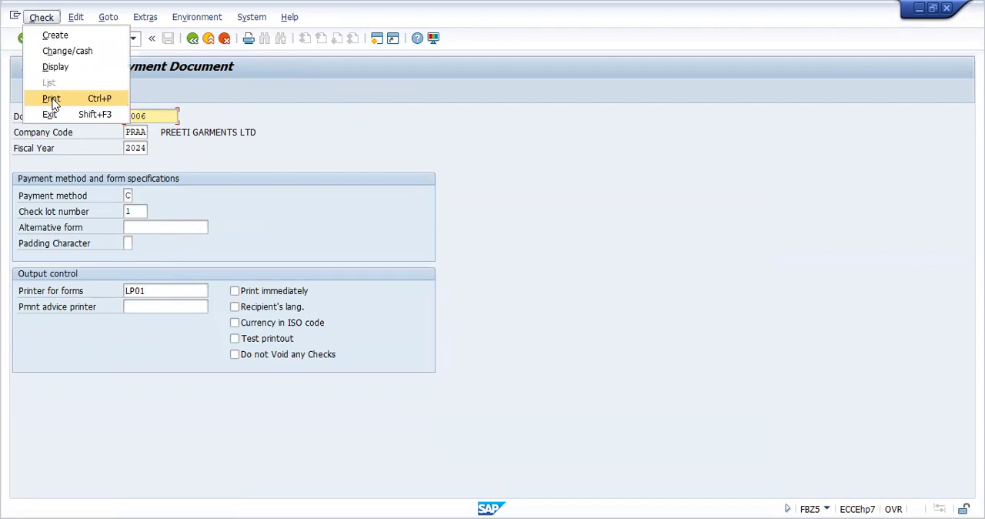
left_click(51, 99)
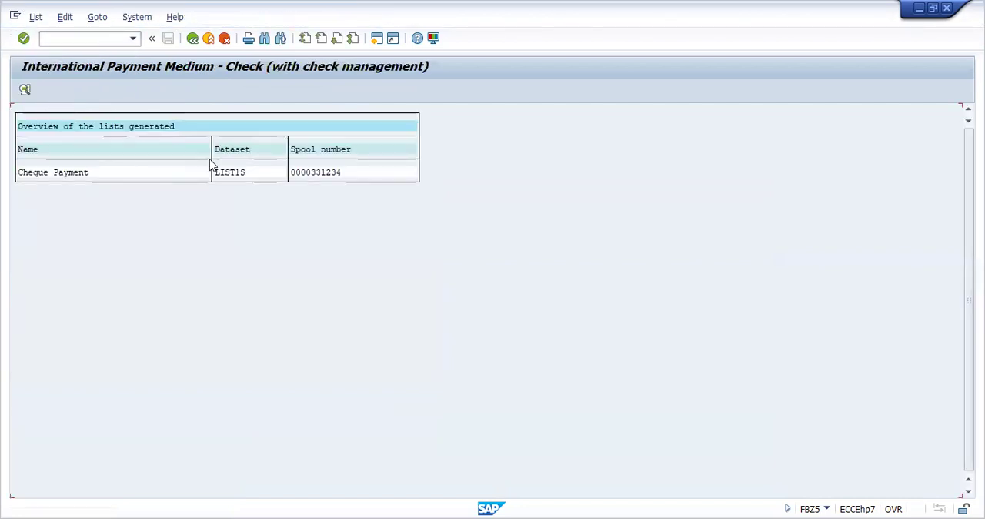
Step: Open the Cheque Payment spool request and review the check's print preview down to the check number and amount in words
double_click(227, 176)
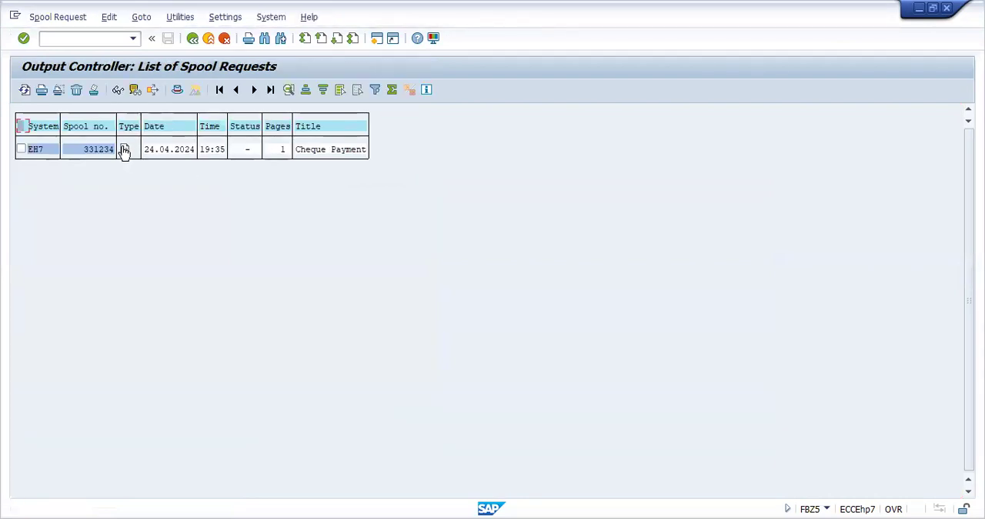
left_click(123, 149)
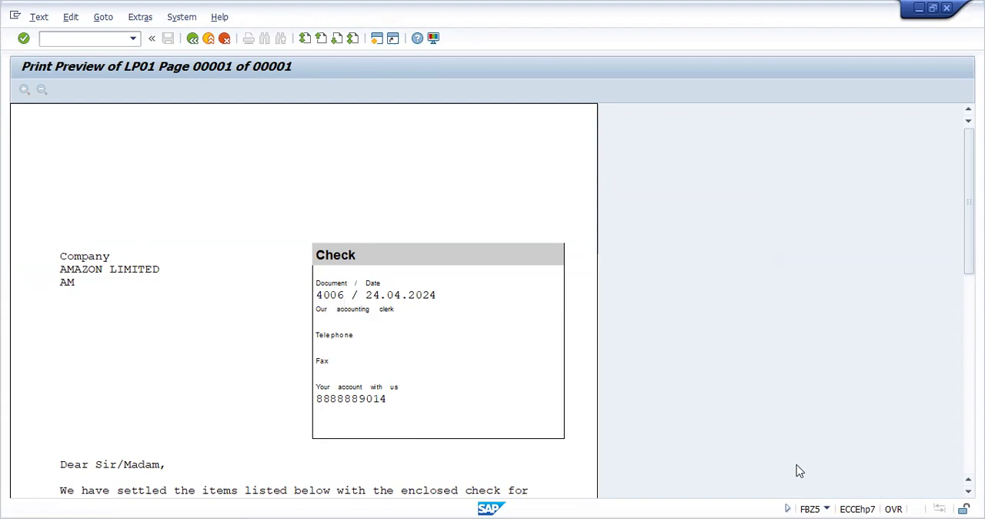
left_click_drag(969, 201, 969, 366)
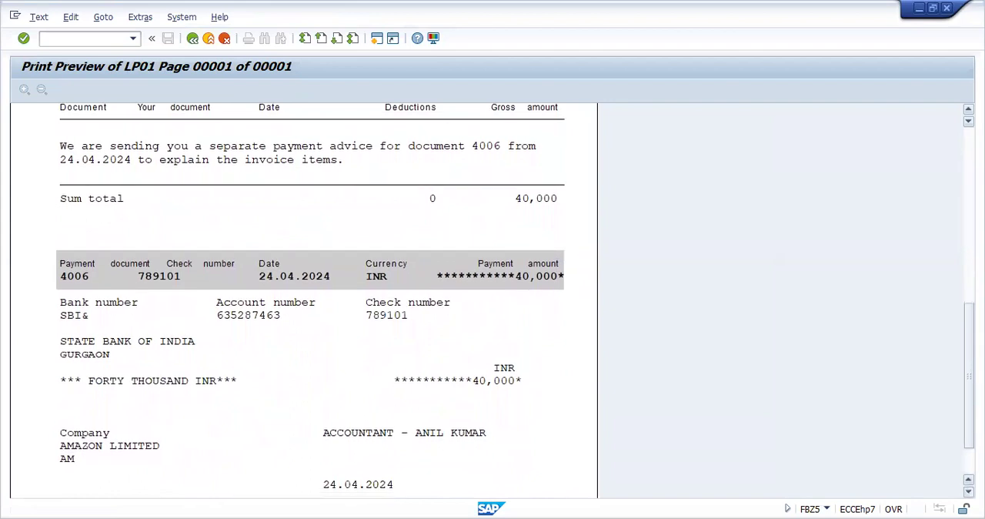
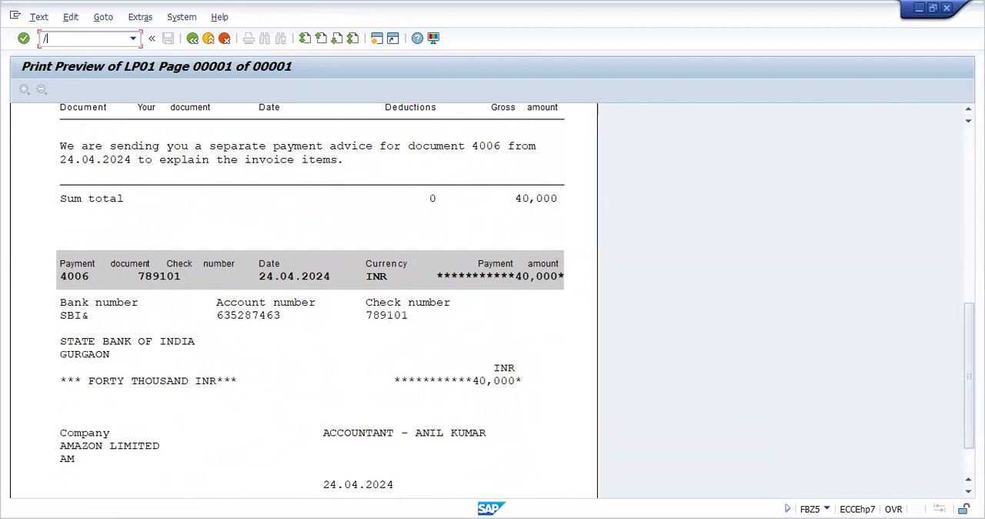
Step: Go to transaction FCHN and restrict the check register to paying company code PRAA and house bank SBI&
type("FCHN")
key("Return")
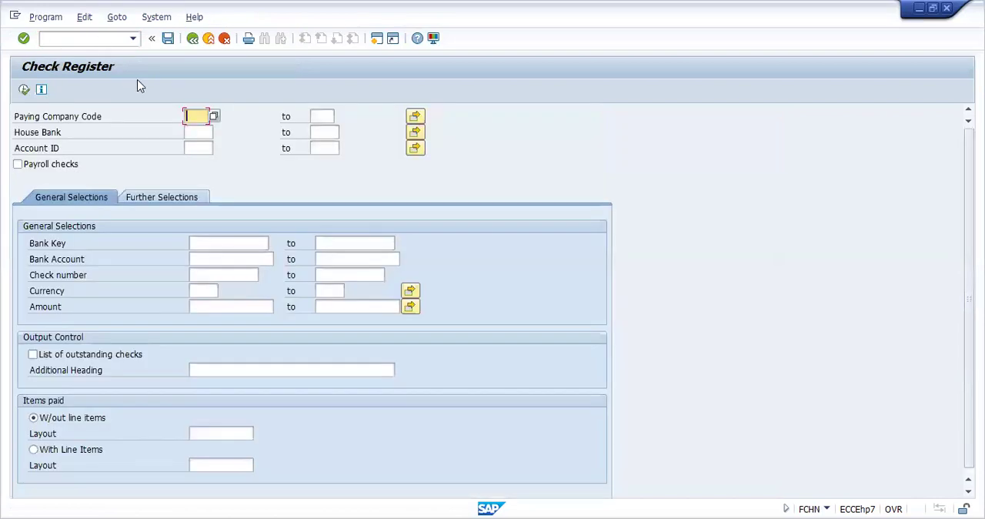
type("PRAA")
left_click(204, 131)
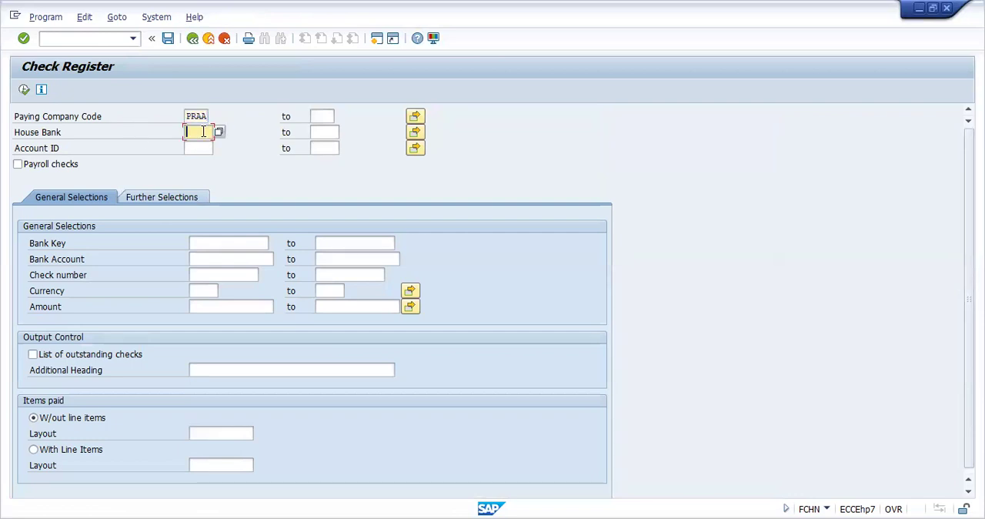
left_click(221, 130)
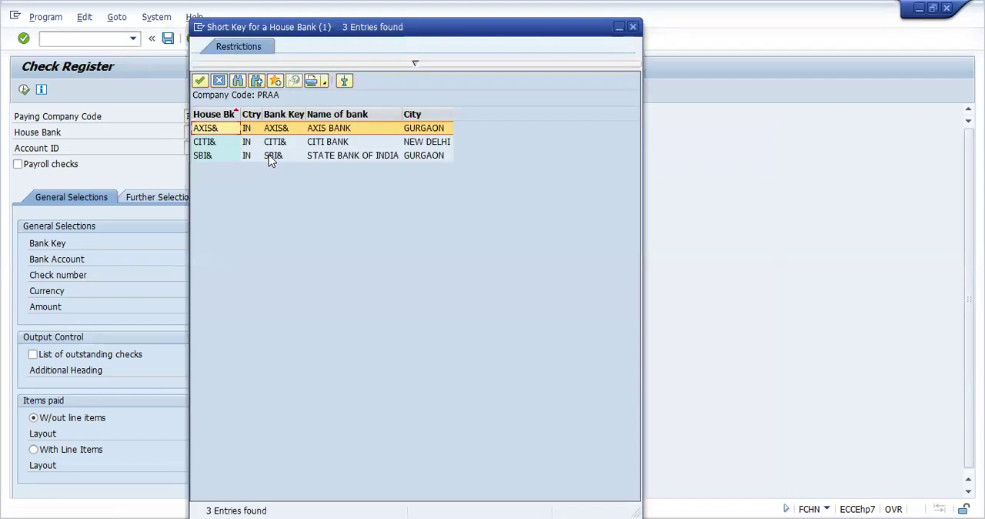
double_click(266, 211)
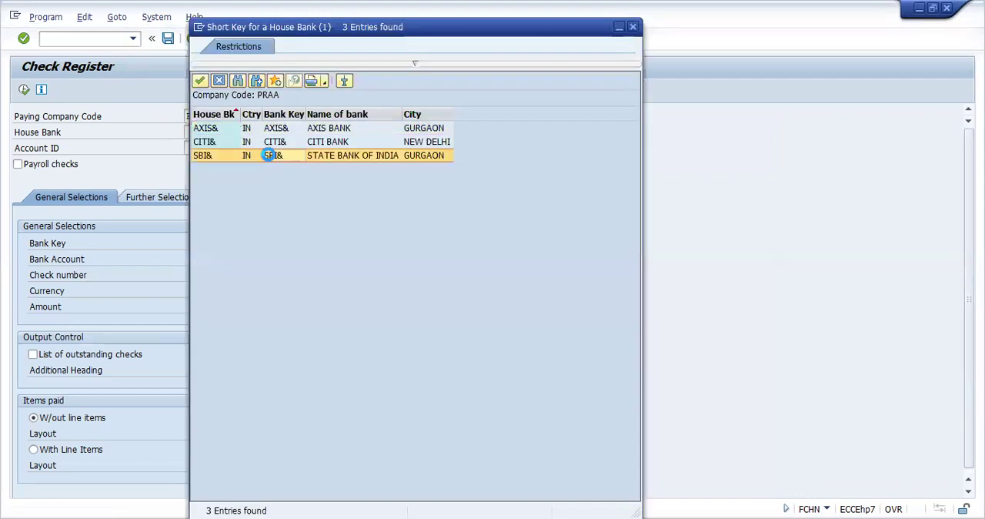
Step: Choose account ID 3333 for the check register and run the report
left_click(197, 150)
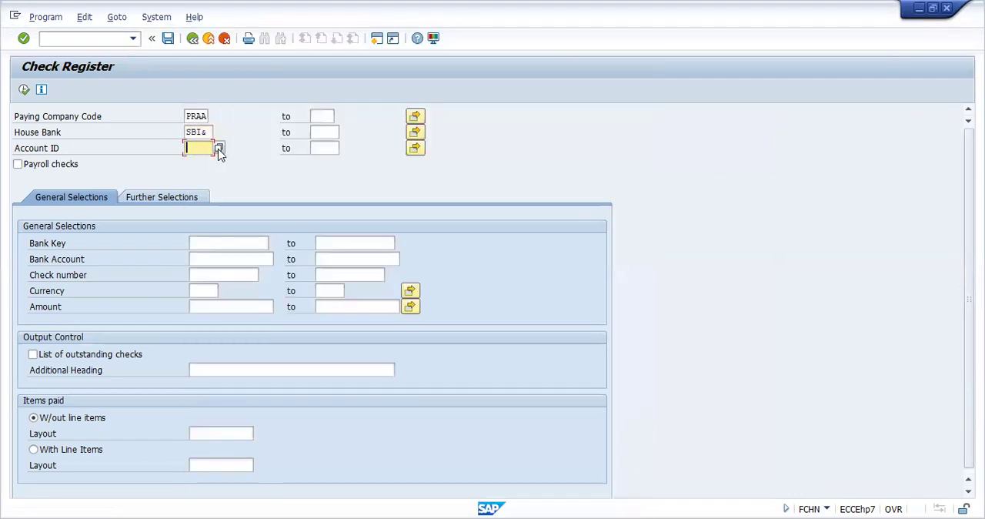
left_click(219, 149)
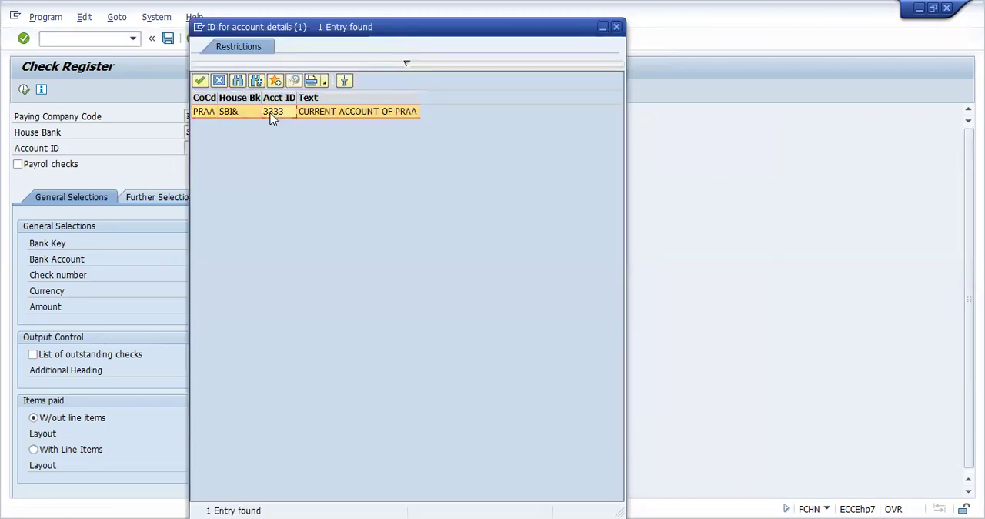
double_click(270, 110)
left_click(25, 91)
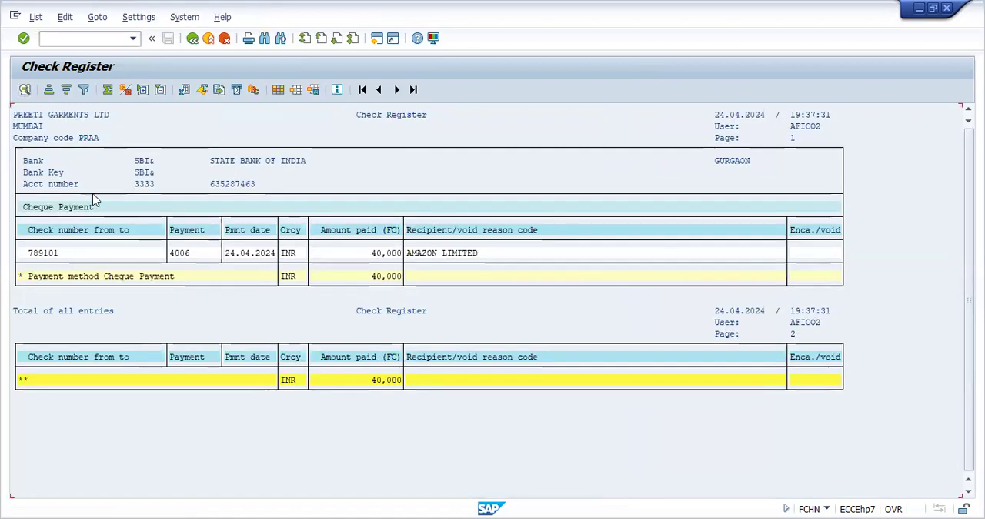
Step: Display the check information for the AMAZON LIMITED check and view its check recipient and check issuer details
double_click(114, 258)
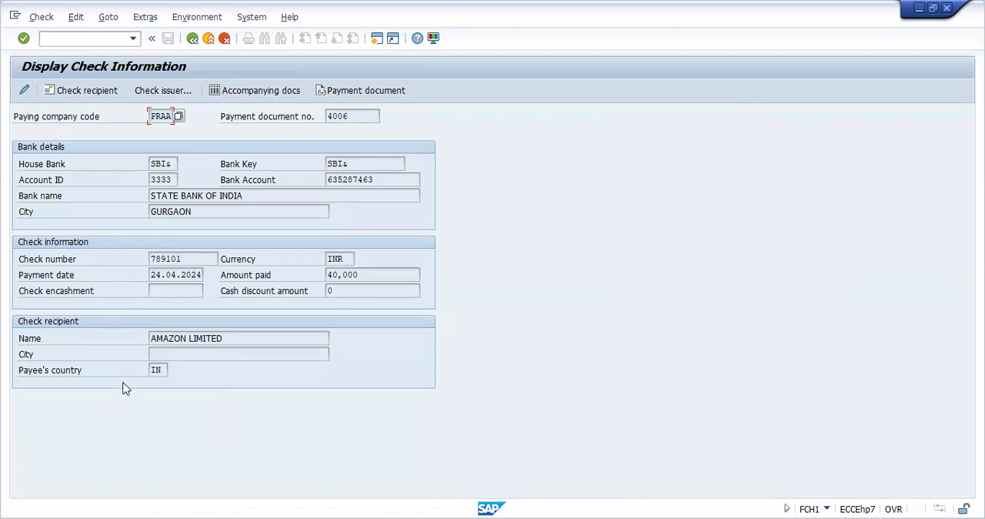
left_click(96, 91)
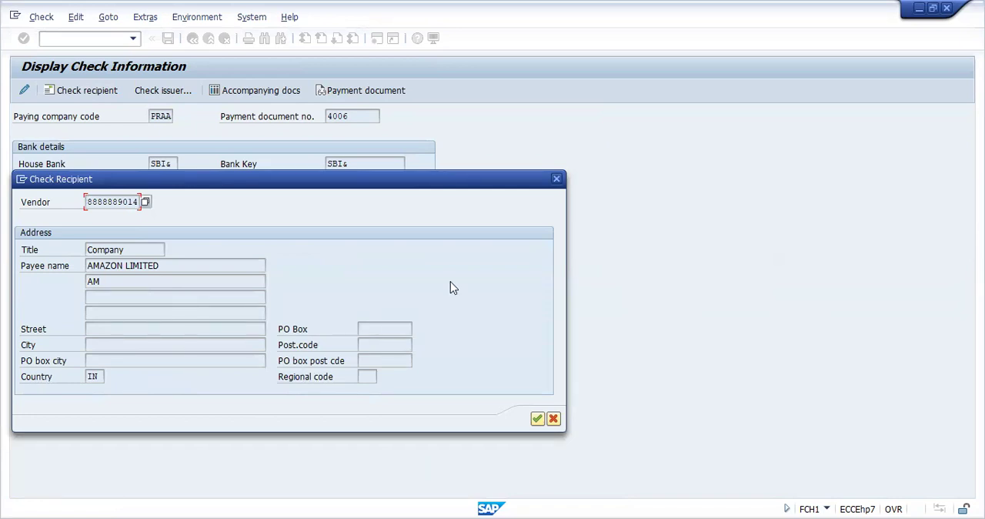
left_click(557, 180)
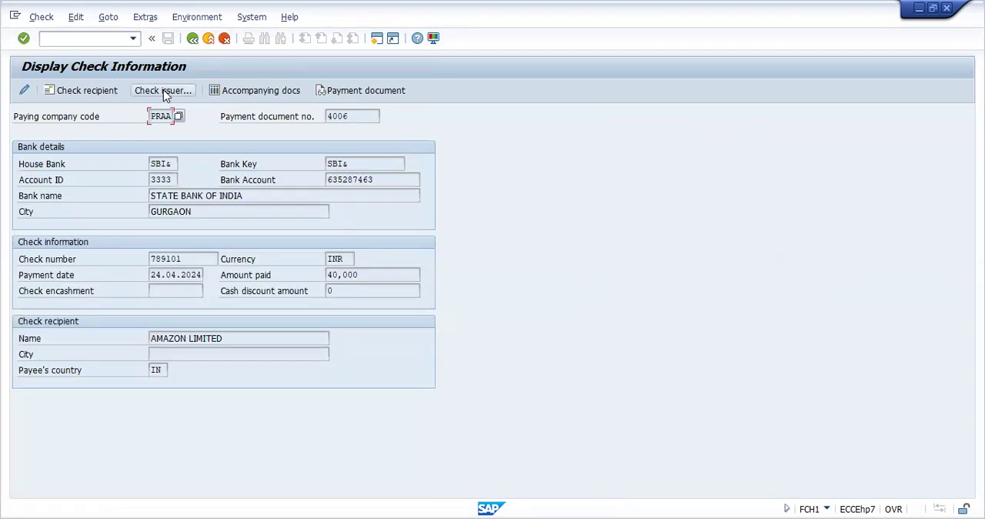
left_click(163, 93)
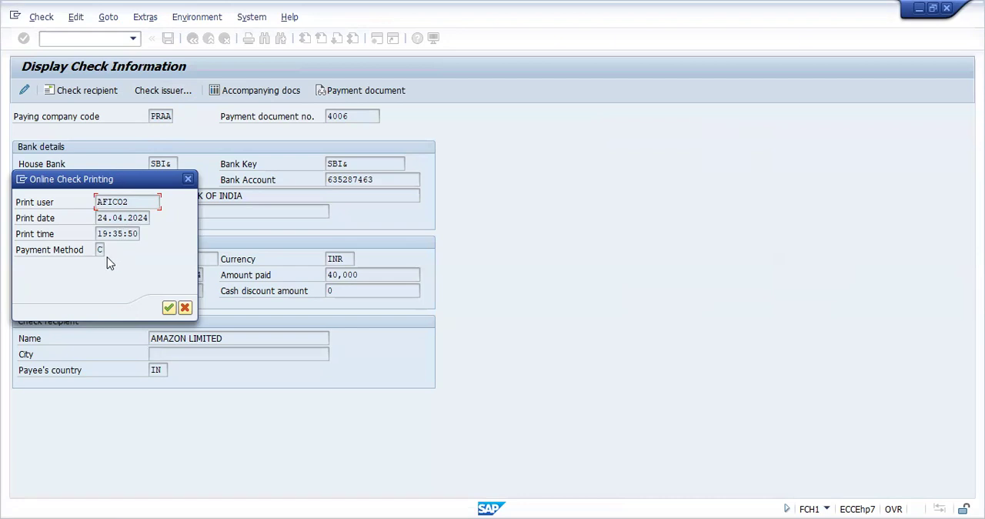
left_click(168, 308)
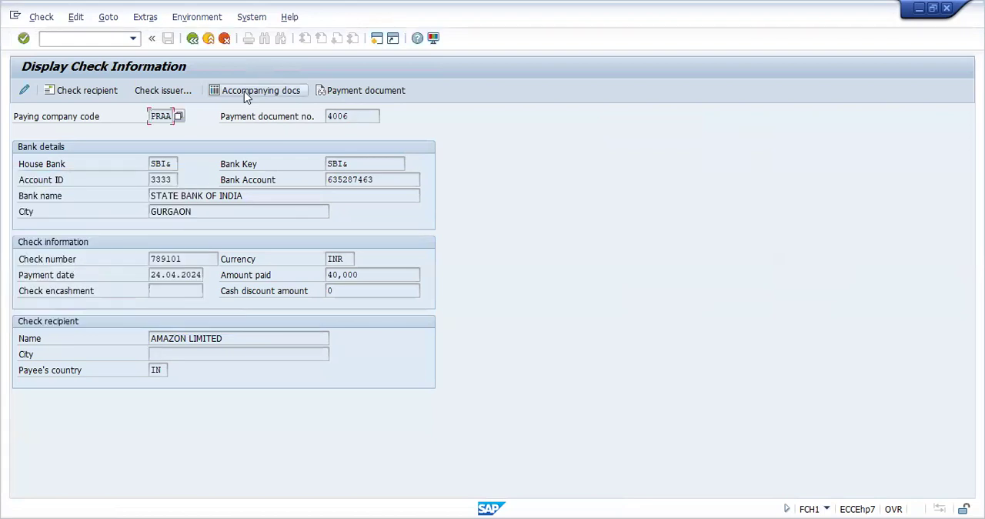
Step: Display the check's accompanying documents and open payment document 4006 from its line item to view all its postings
left_click(244, 91)
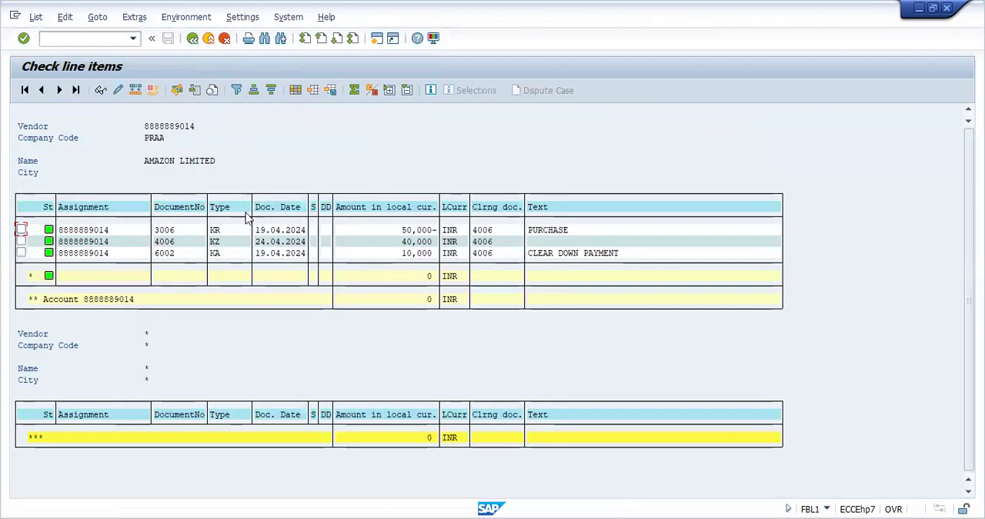
left_click(237, 231)
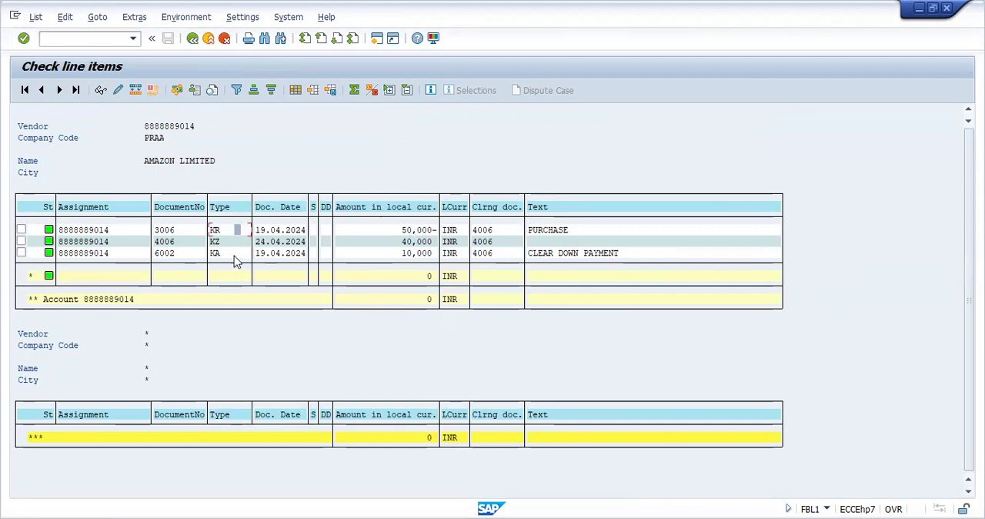
left_click(235, 254)
double_click(390, 248)
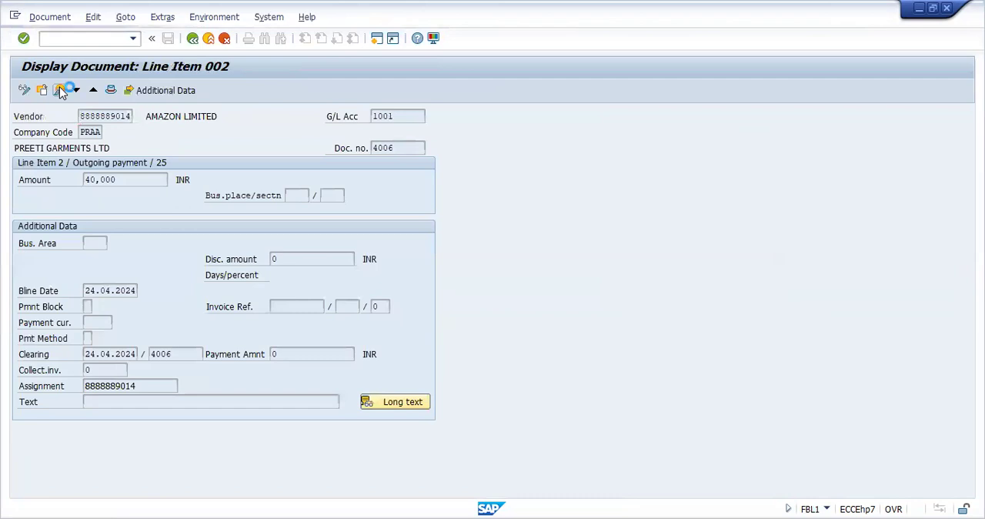
left_click(60, 90)
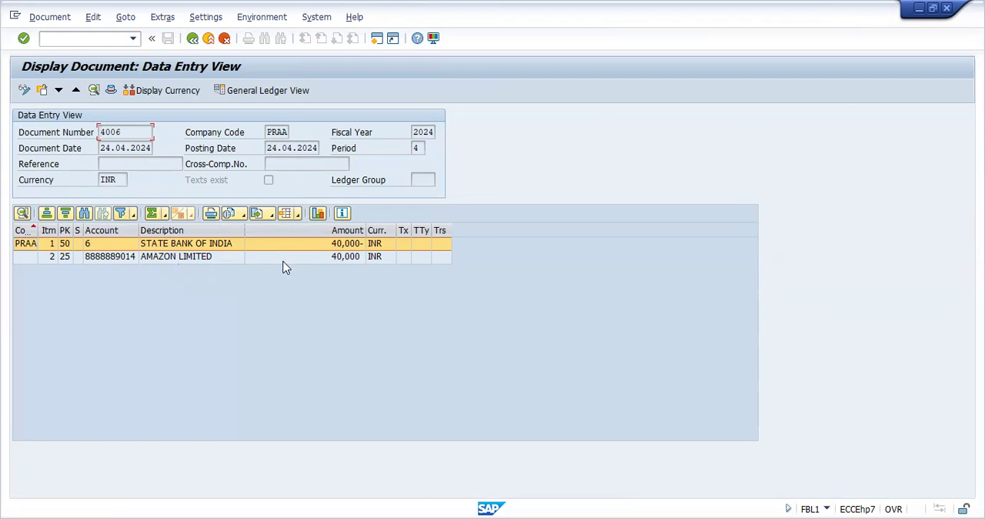
Step: Go to transaction FBL1N and list all items of every vendor in company code PRAA, without a vendor account restriction
left_click(132, 38)
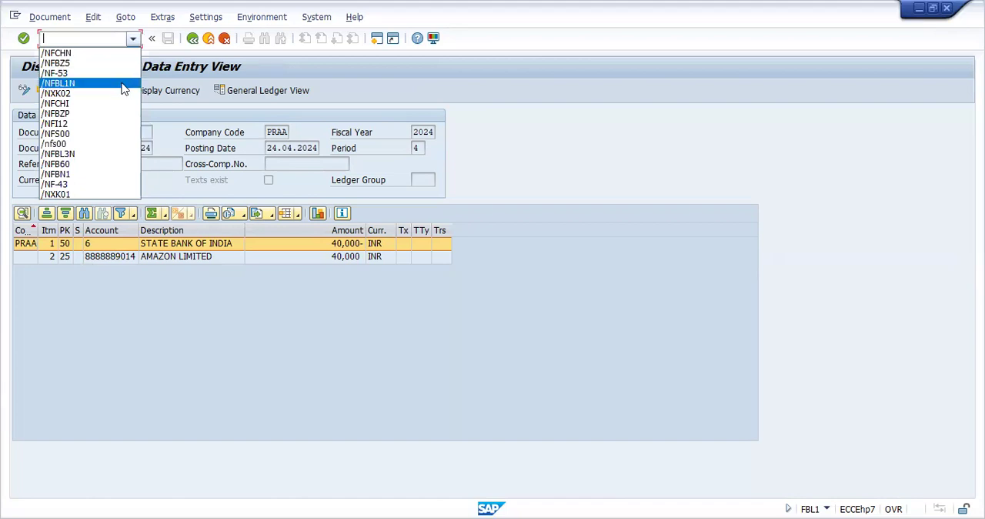
left_click(122, 83)
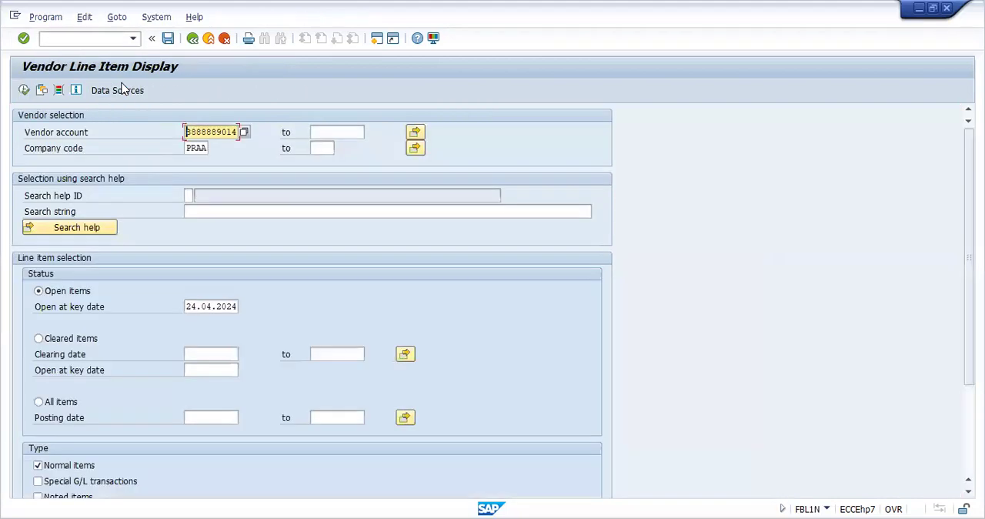
key("BackSpace")
key("BackSpace")
key("BackSpace")
key("BackSpace")
key("BackSpace")
key("BackSpace")
key("BackSpace")
key("BackSpace")
key("BackSpace")
left_click(39, 402)
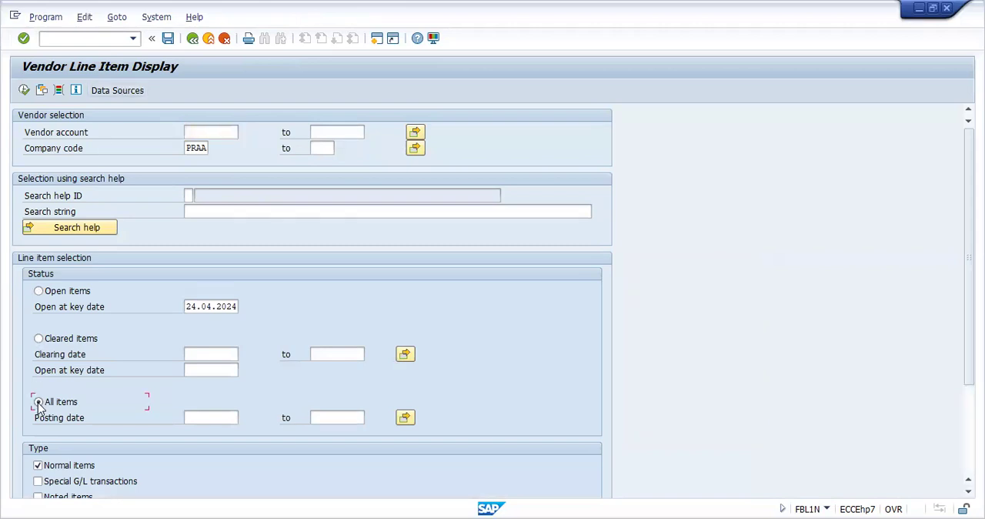
left_click(24, 90)
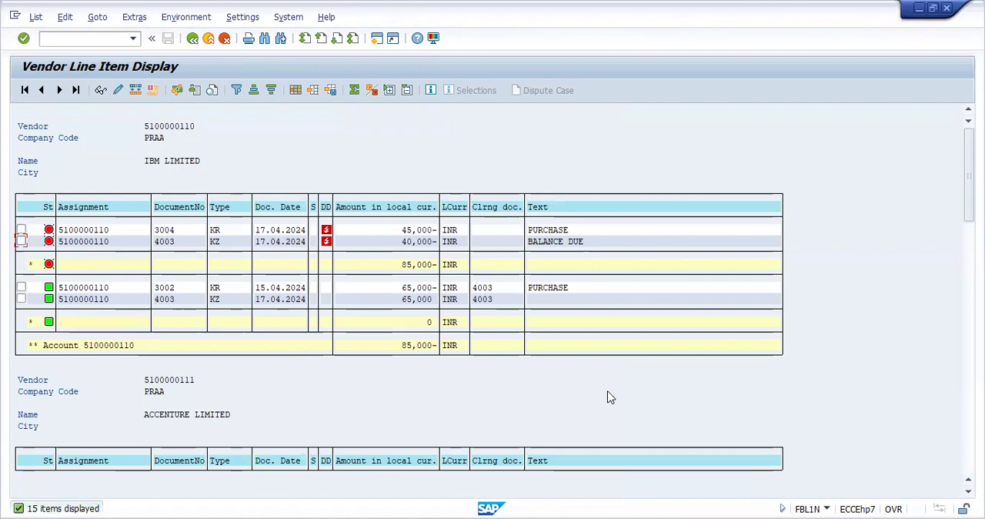
Step: Review the vendor line items down to AMAZON LIMITED's invoices, payments and clearing documents
scroll(608, 397, "down", 2)
scroll(608, 397, "down", 3)
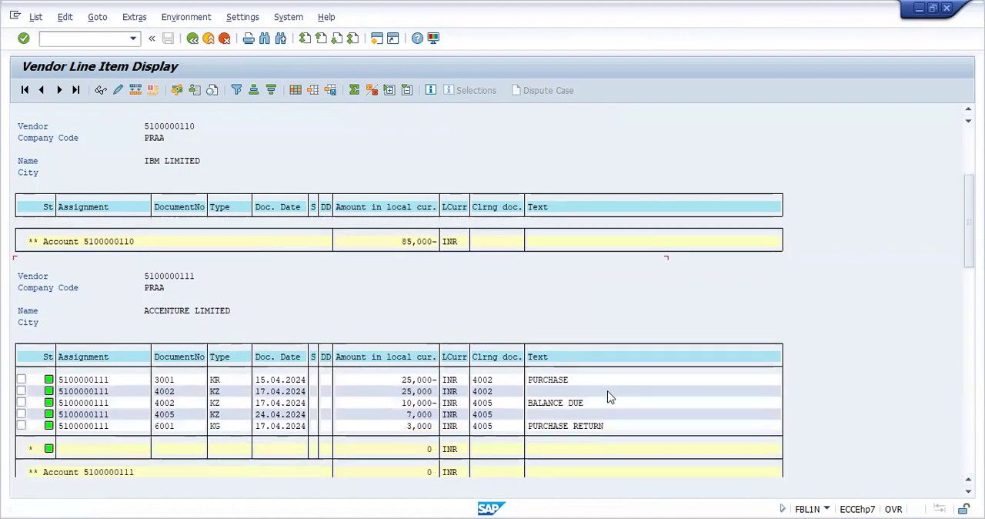
scroll(608, 397, "down", 8)
scroll(608, 397, "down", 5)
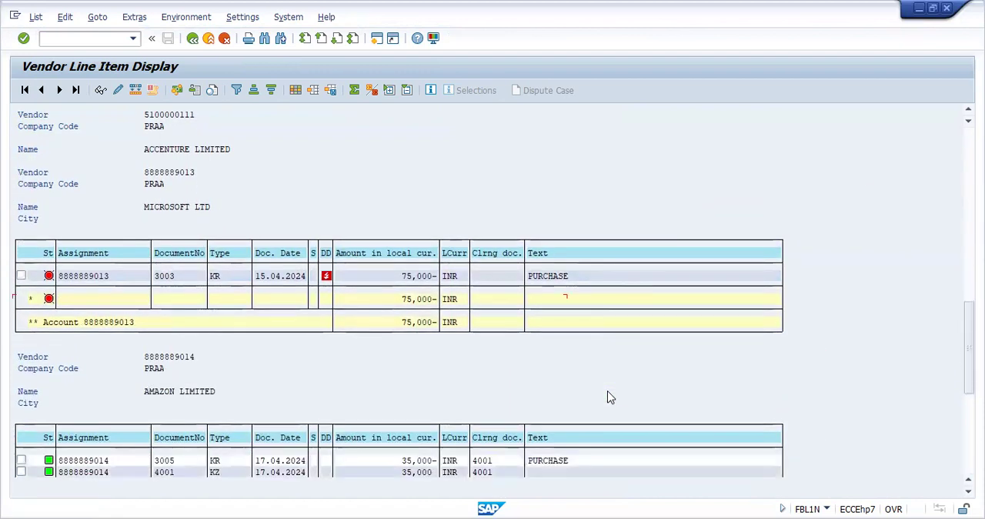
scroll(608, 397, "down", 5)
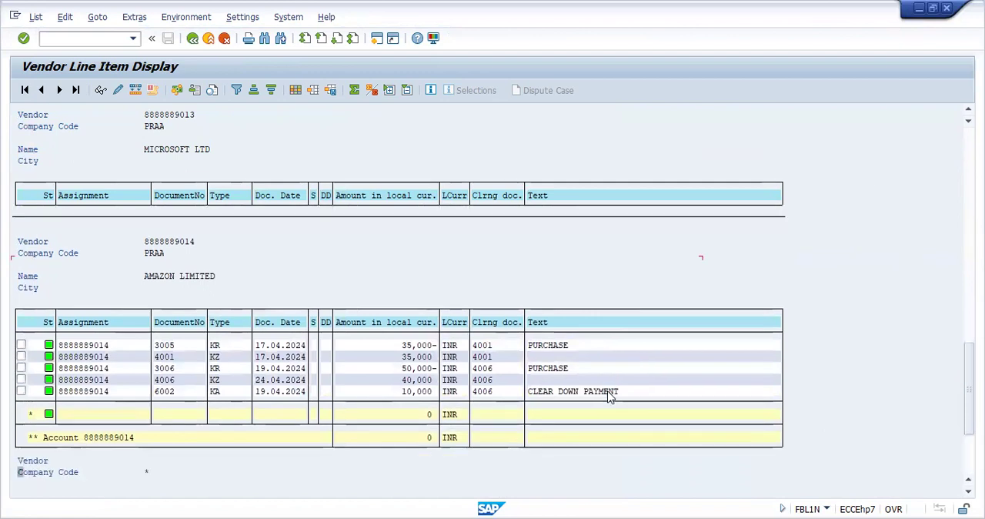
scroll(608, 397, "down", 1)
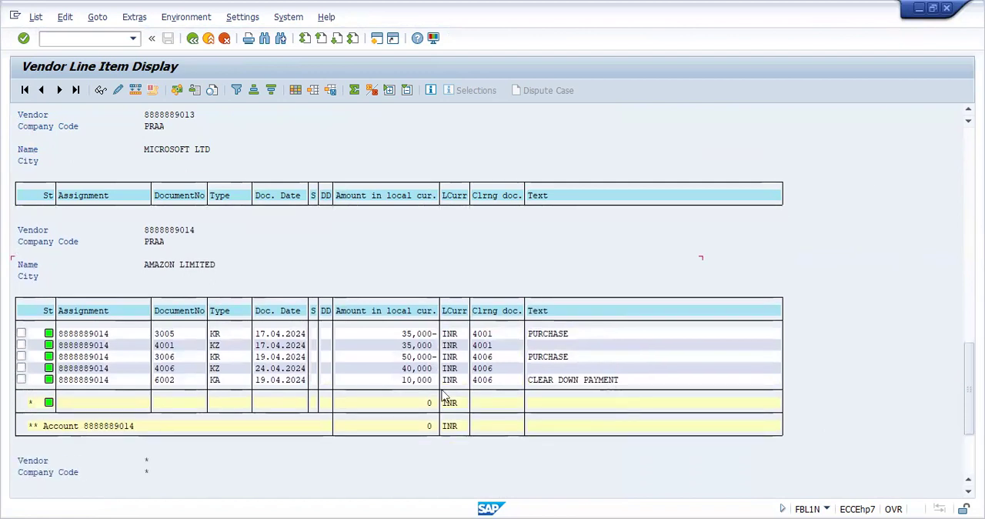
scroll(446, 397, "down", 2)
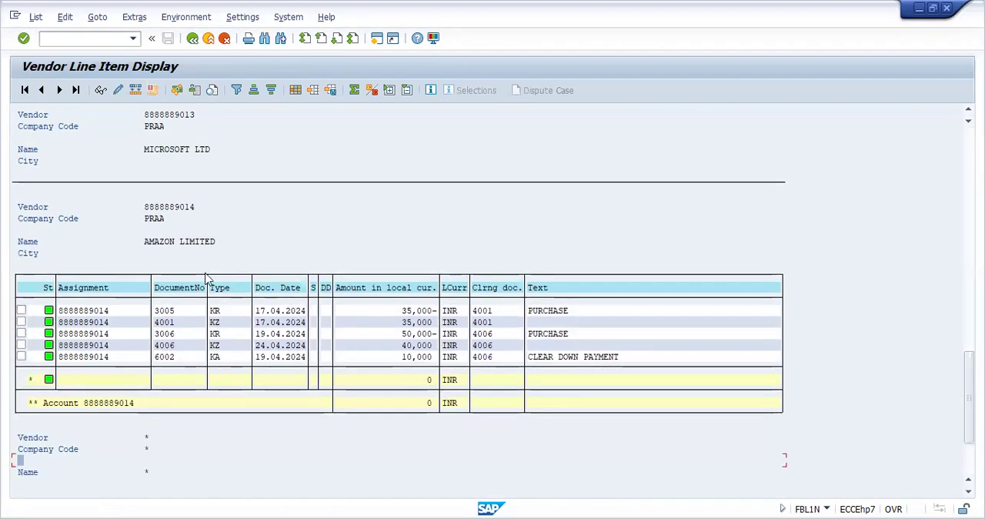
Step: Go to transaction FBL3N and list all items of every G/L account in company code PRAA, without a G/L account restriction
left_click(132, 39)
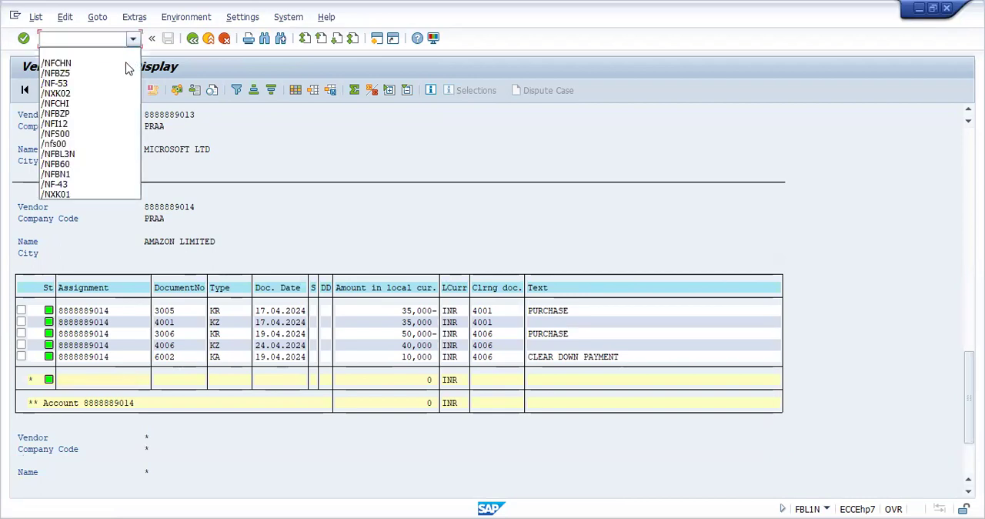
left_click(119, 154)
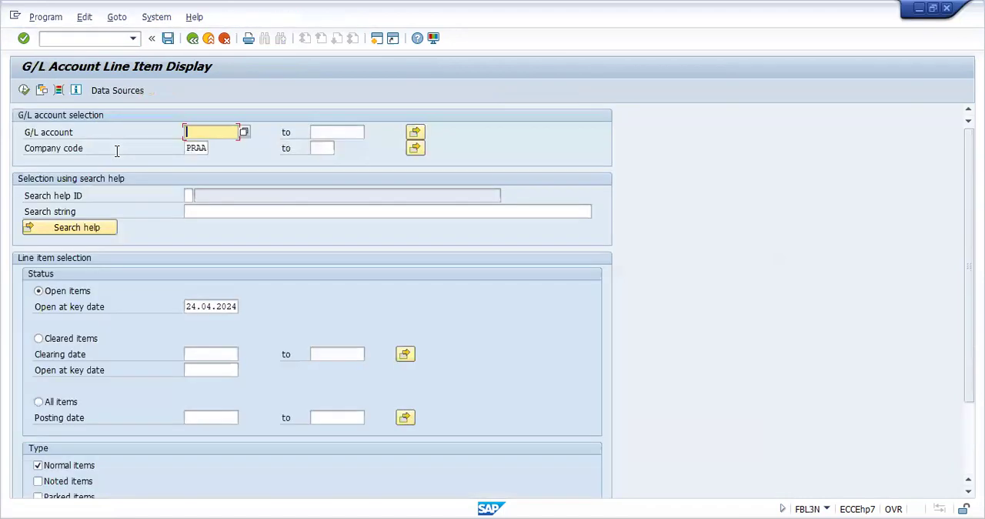
left_click(39, 402)
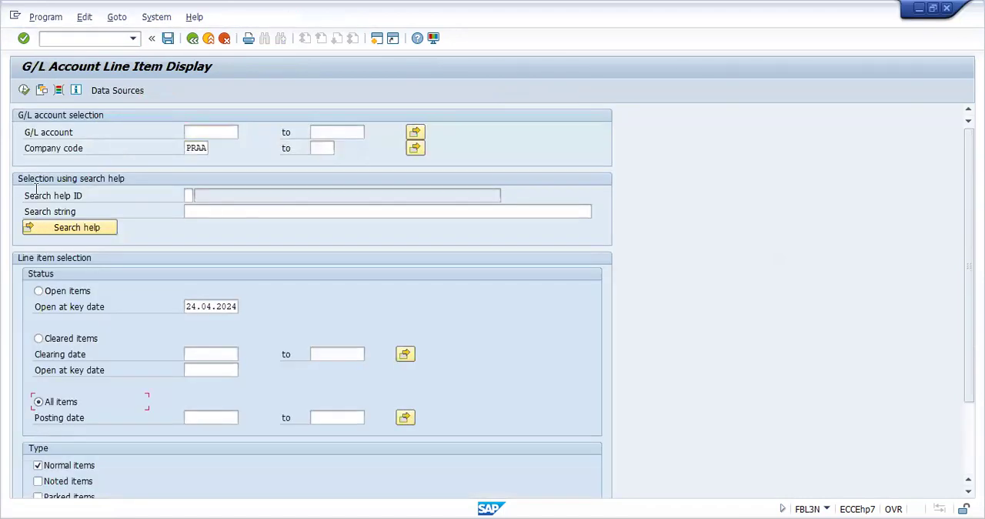
left_click(26, 90)
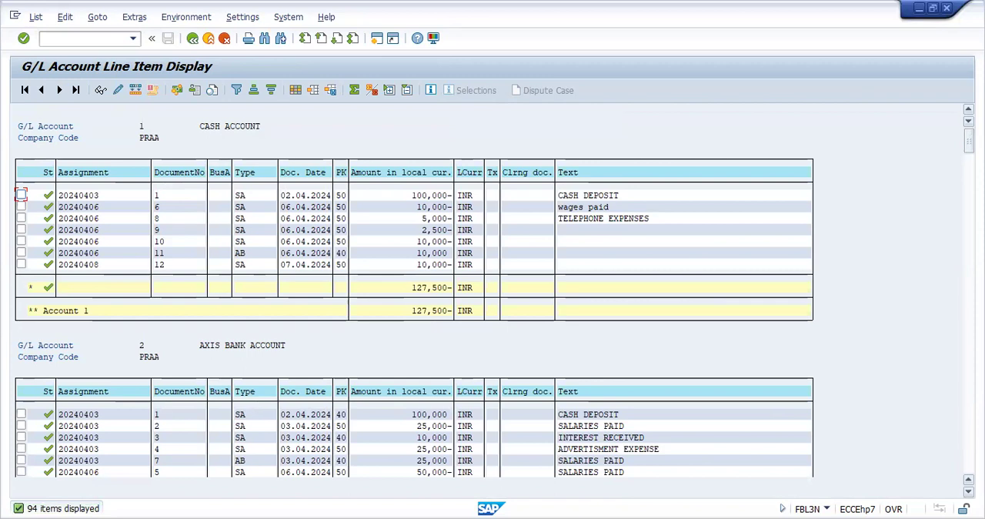
Step: Review the G/L line items account by account, through the bank and down payment accounts, down to STATE BANK OF INDIA and SUNDRY CREDITORS
left_click(968, 491)
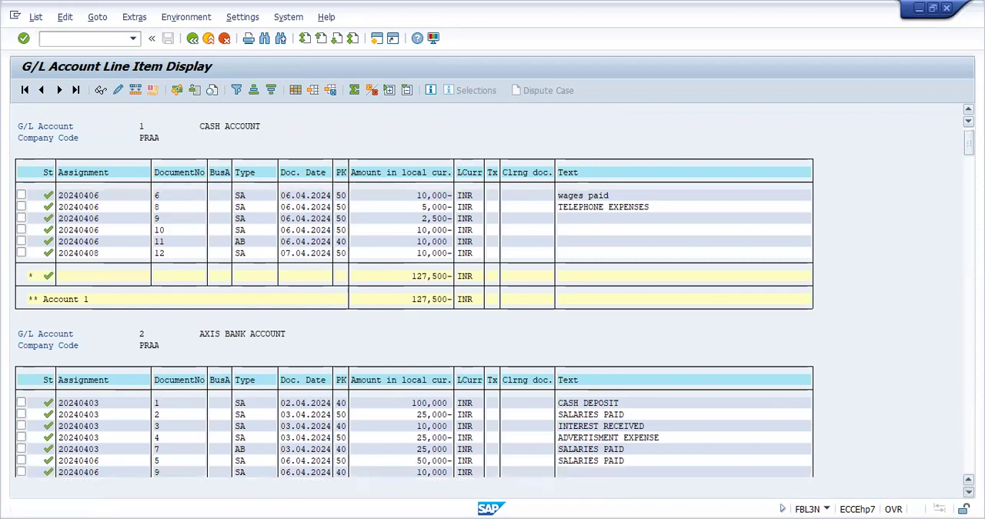
scroll(493, 319, "down", 7)
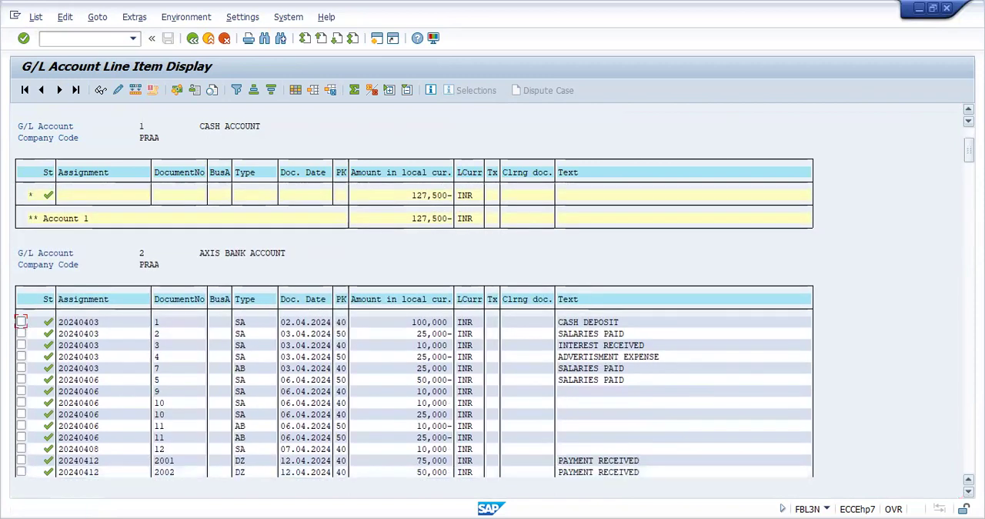
scroll(492, 319, "down", 5)
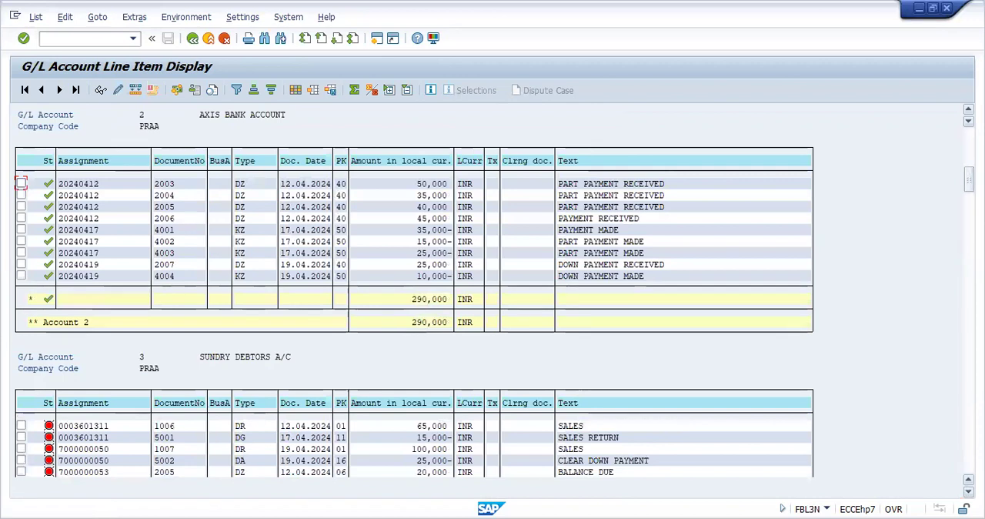
scroll(492, 319, "down", 7)
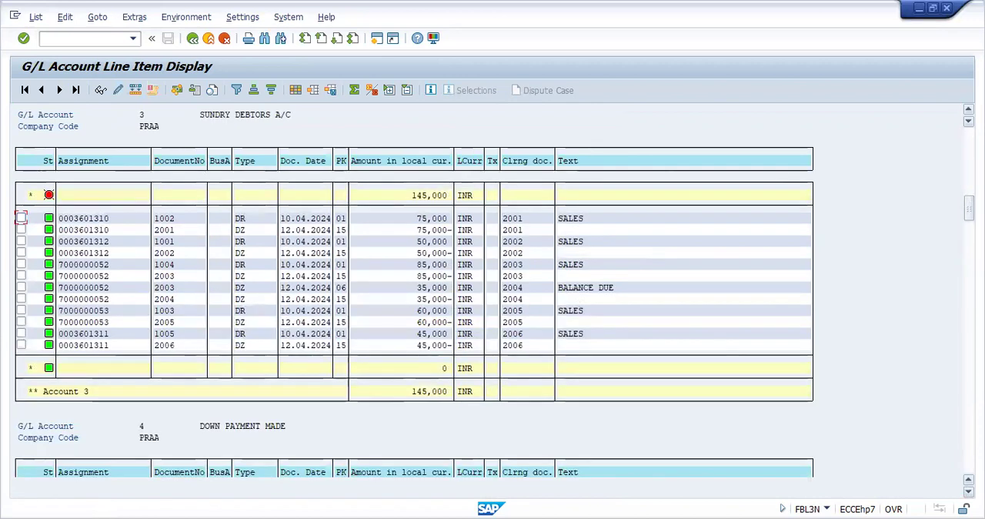
scroll(492, 320, "down", 9)
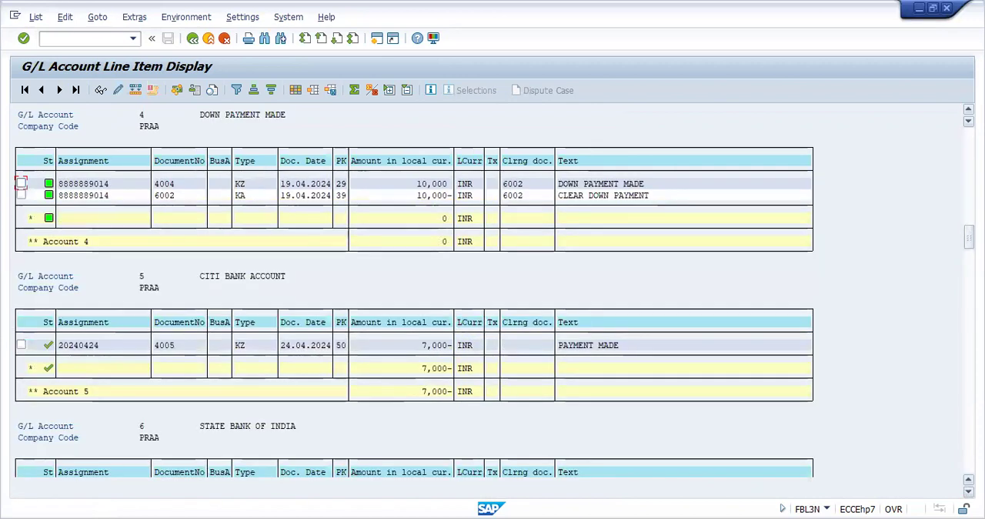
scroll(721, 351, "down", 9)
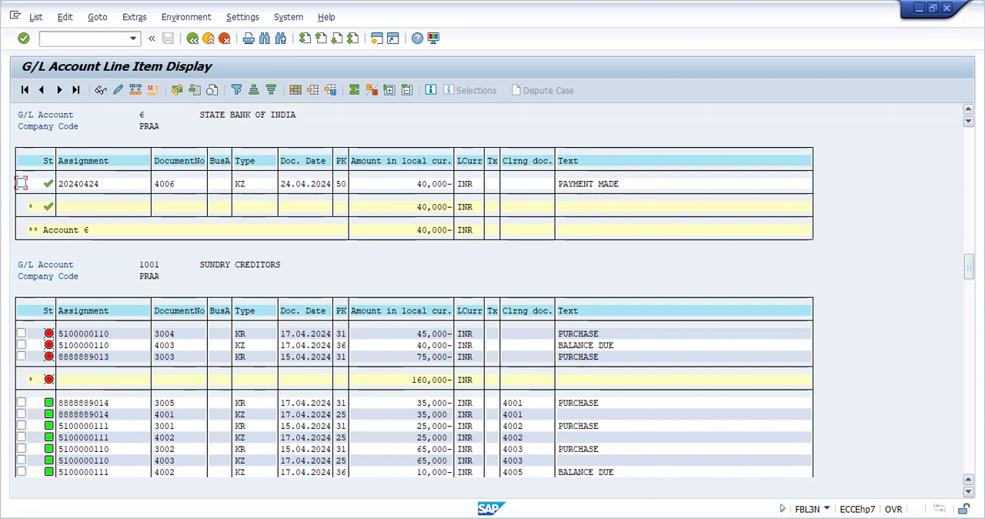
scroll(492, 323, "down", 1)
scroll(493, 323, "down", 1)
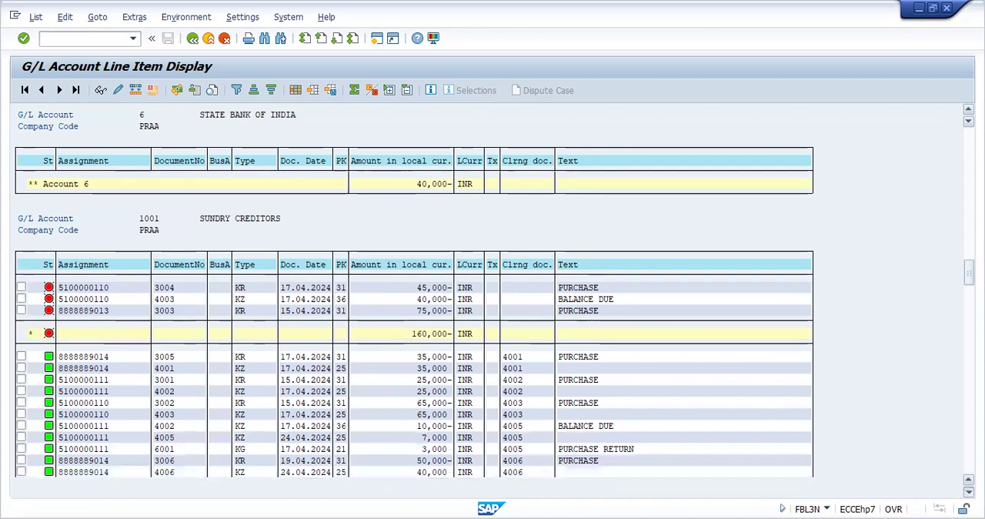
scroll(822, 453, "down", 2)
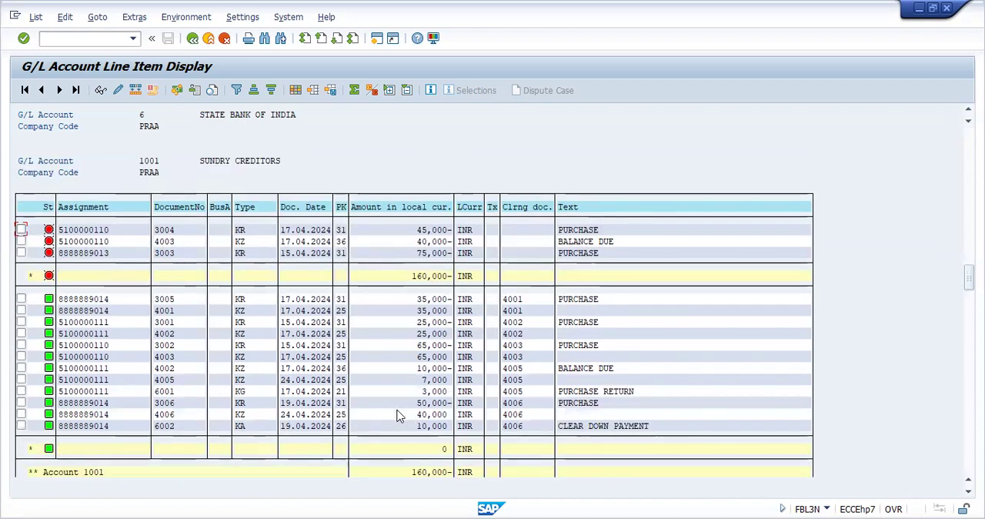
Step: Examine the document types of AMAZON LIMITED's cleared items 3006, 6002 and 4006 under SUNDRY CREDITORS
left_click(238, 404)
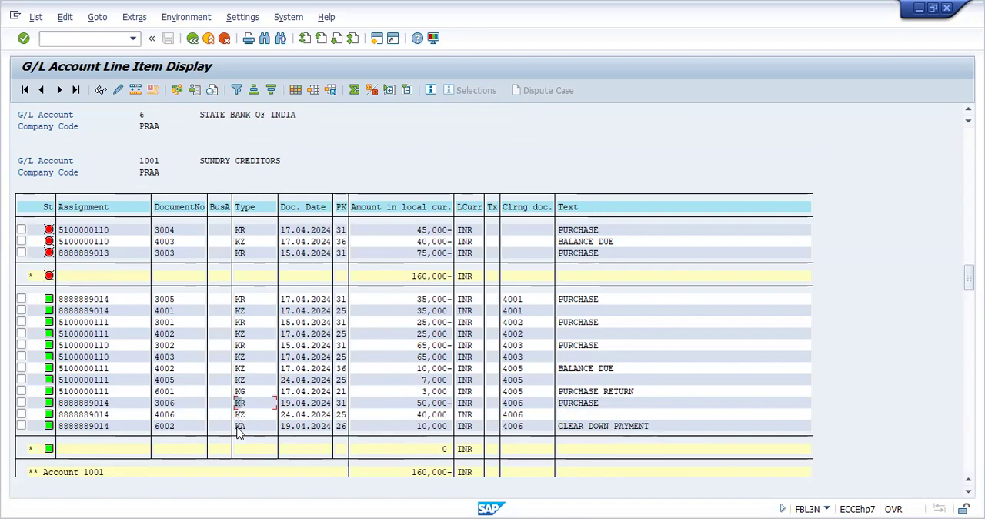
left_click(238, 427)
left_click(240, 416)
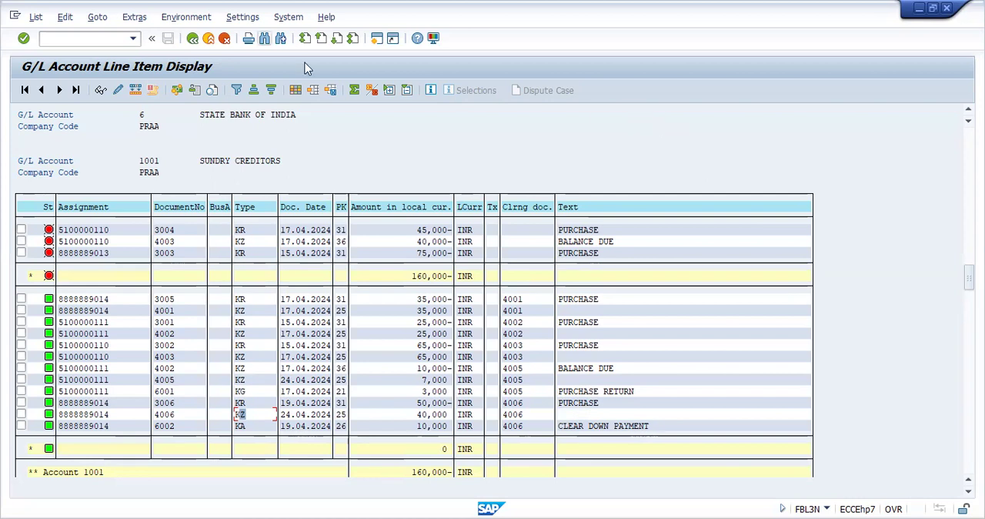
Step: Try to reverse payment document 4006 of company code PRAA, fiscal year 2024, in transaction FB08 with reversal reason 03
left_click(114, 42)
type("/NFB08")
key("Return")
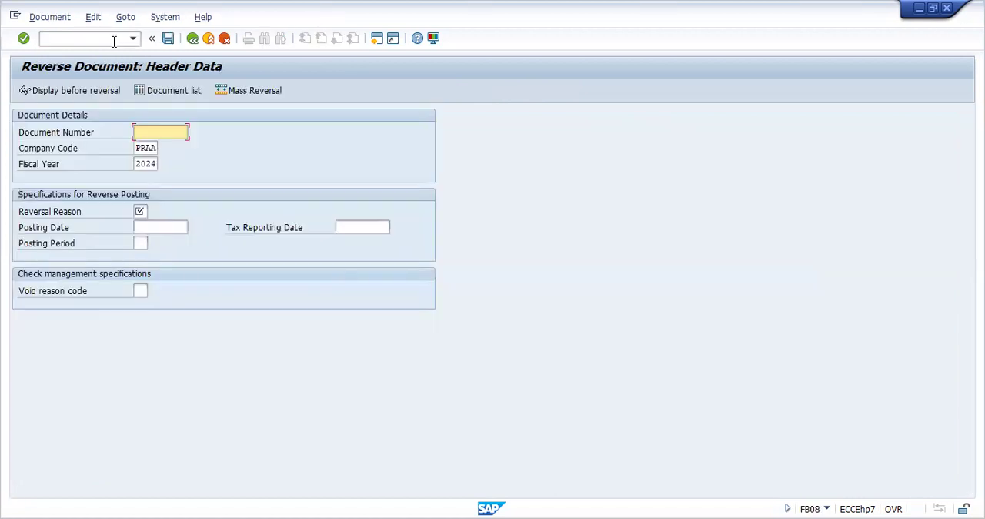
type("4006")
left_click(140, 211)
left_click(153, 211)
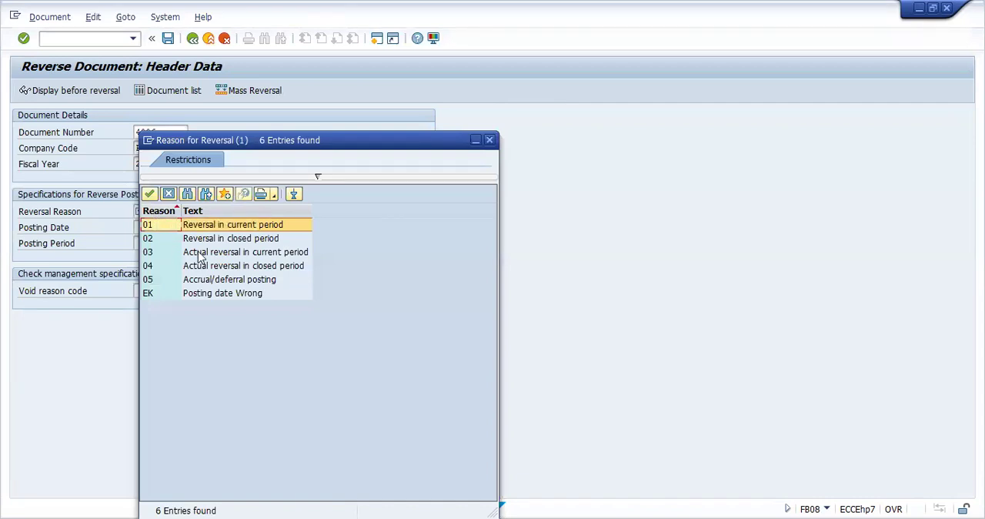
left_click(197, 252)
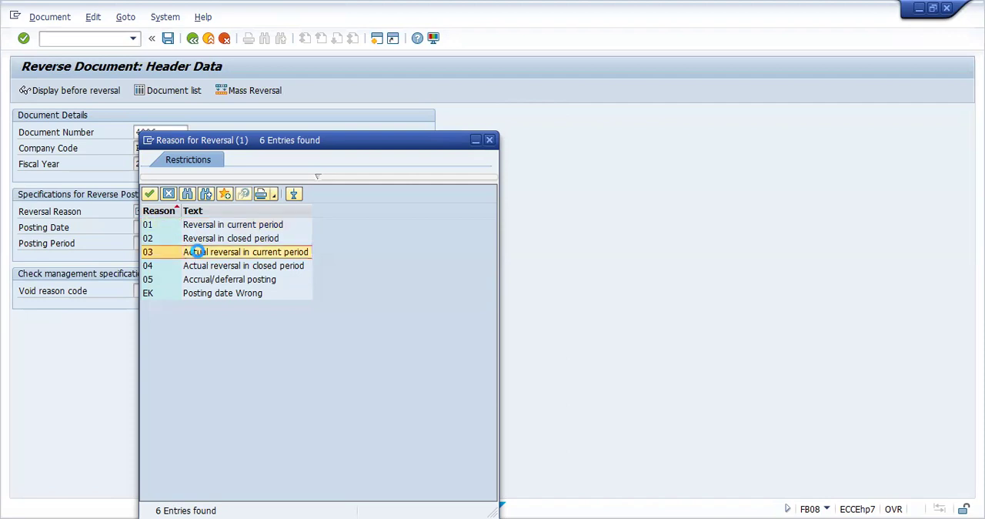
double_click(198, 252)
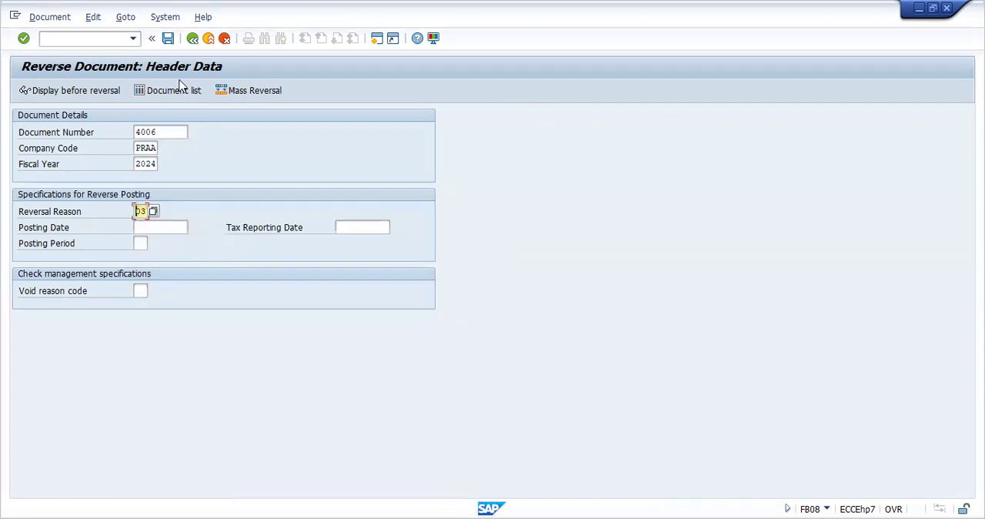
left_click(168, 38)
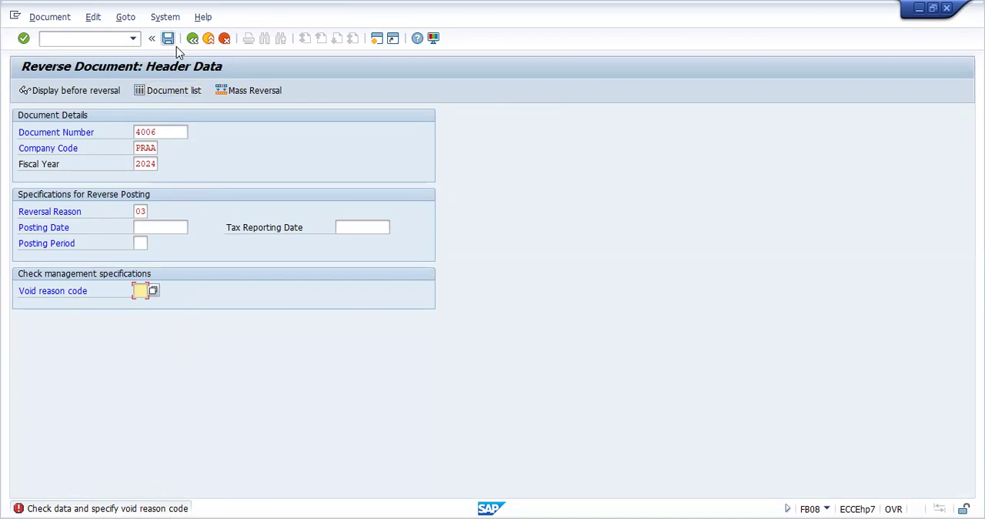
Step: Recheck the reversal reasons, keep reason 03 with no void reason code, and exit the reversal to SAP Easy Access without posting
left_click(141, 210)
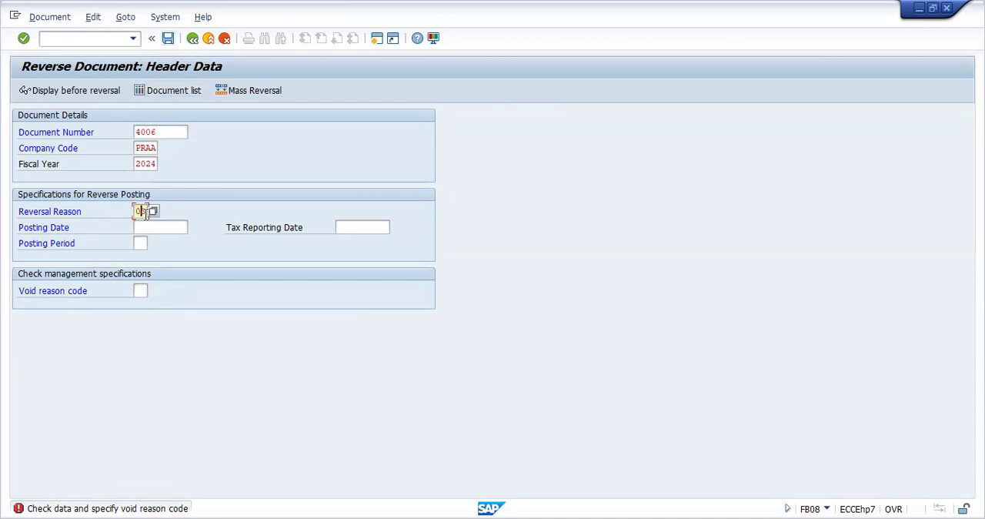
left_click(153, 213)
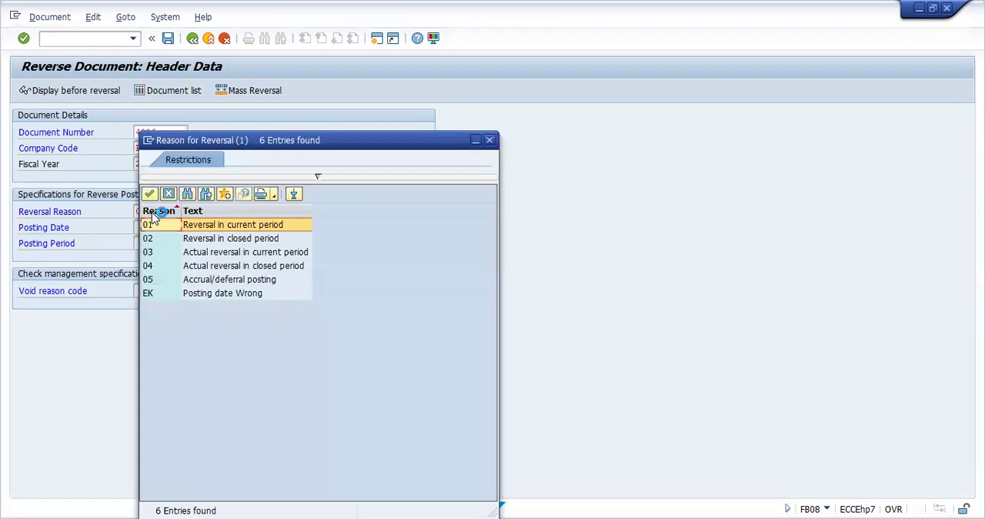
left_click(490, 140)
type("03")
left_click(140, 290)
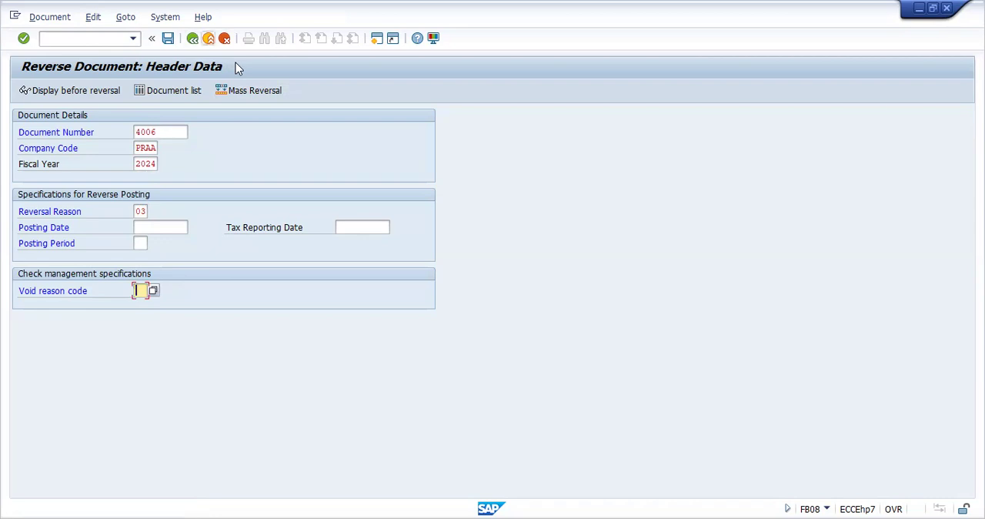
key("shift+F3")
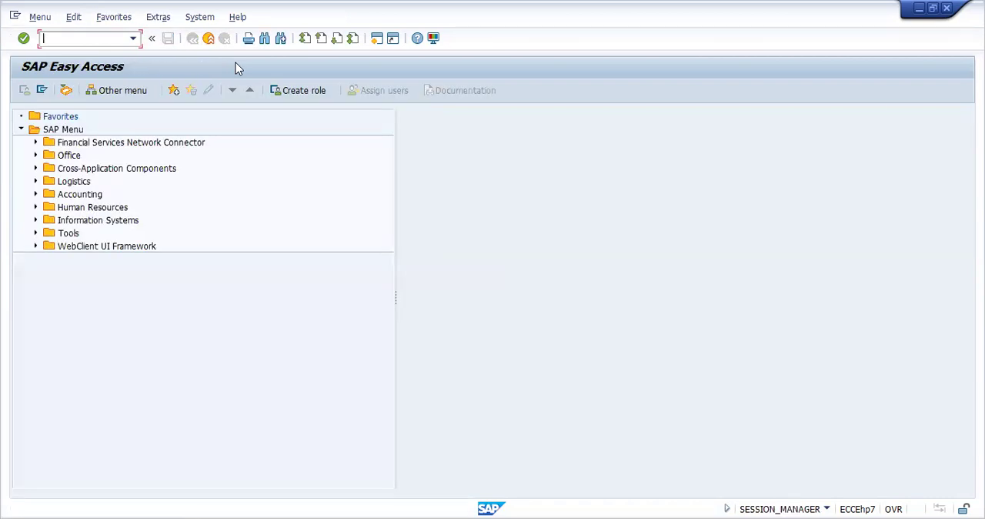